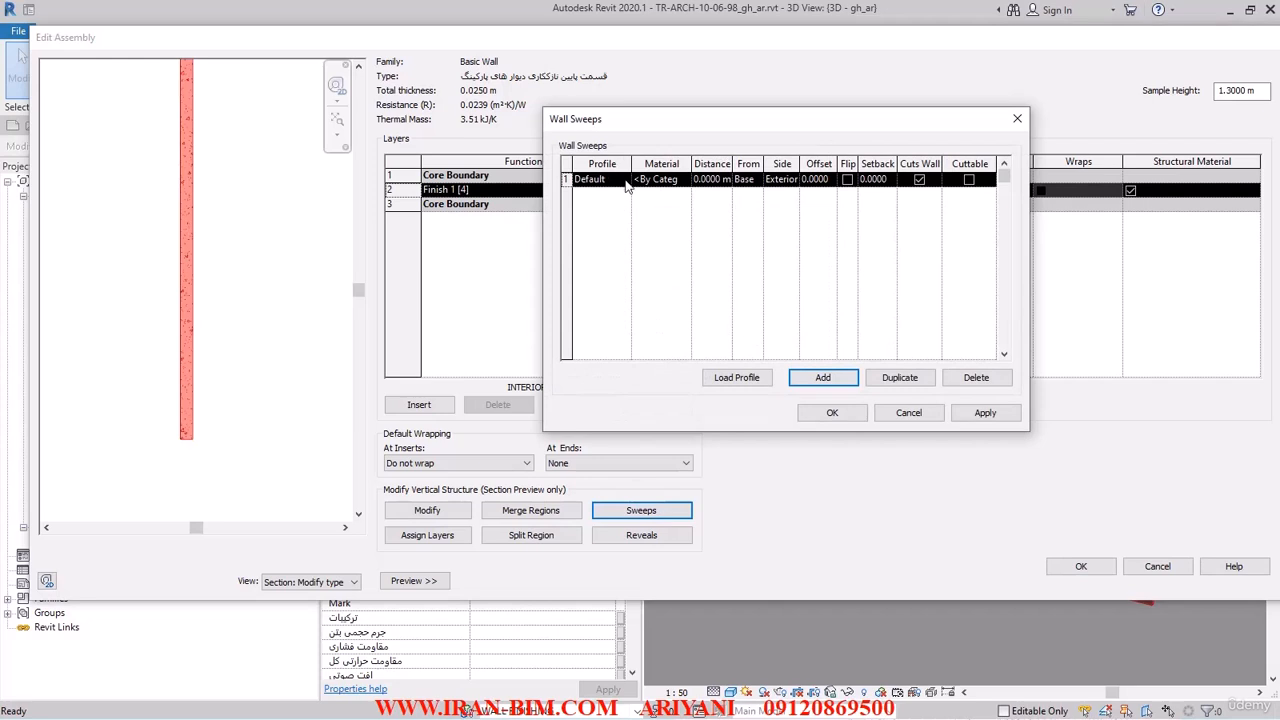
# - Set the wall sweep's profile to PARKING WALL SWEEP REC : 200 X 15 and its side to Interior, then apply it
pyautogui.click(625, 179)
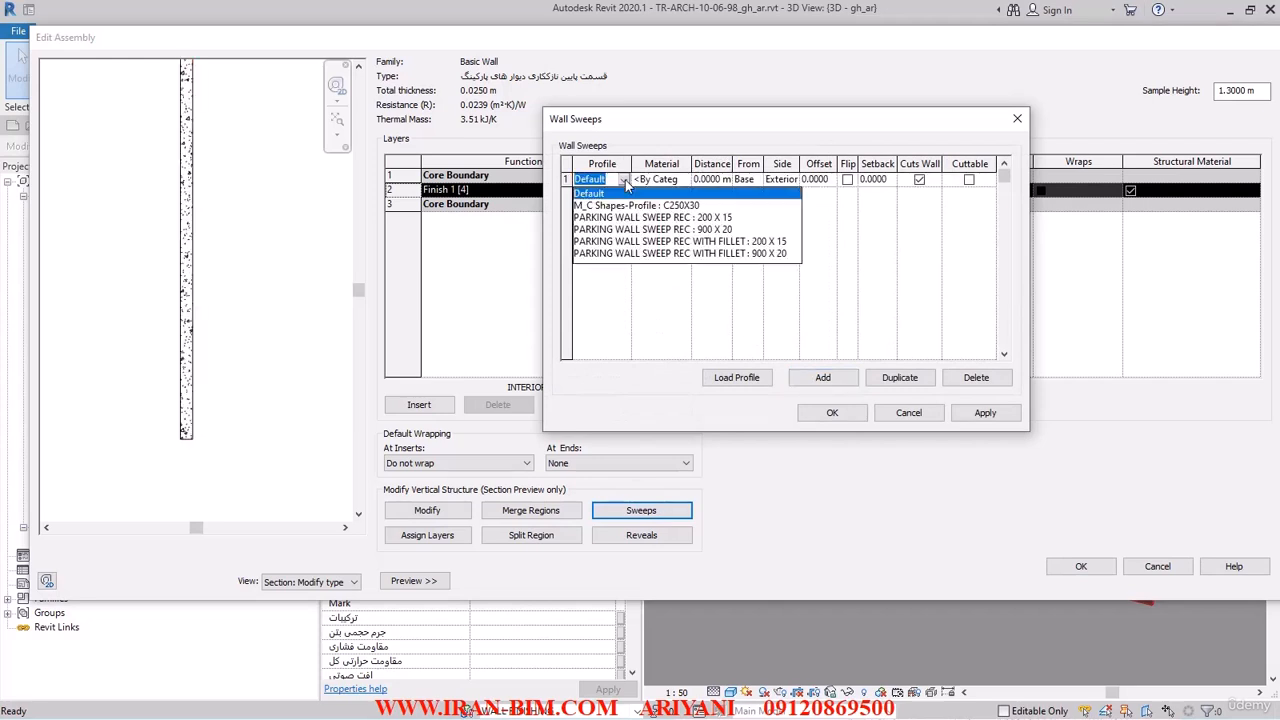
pyautogui.click(713, 218)
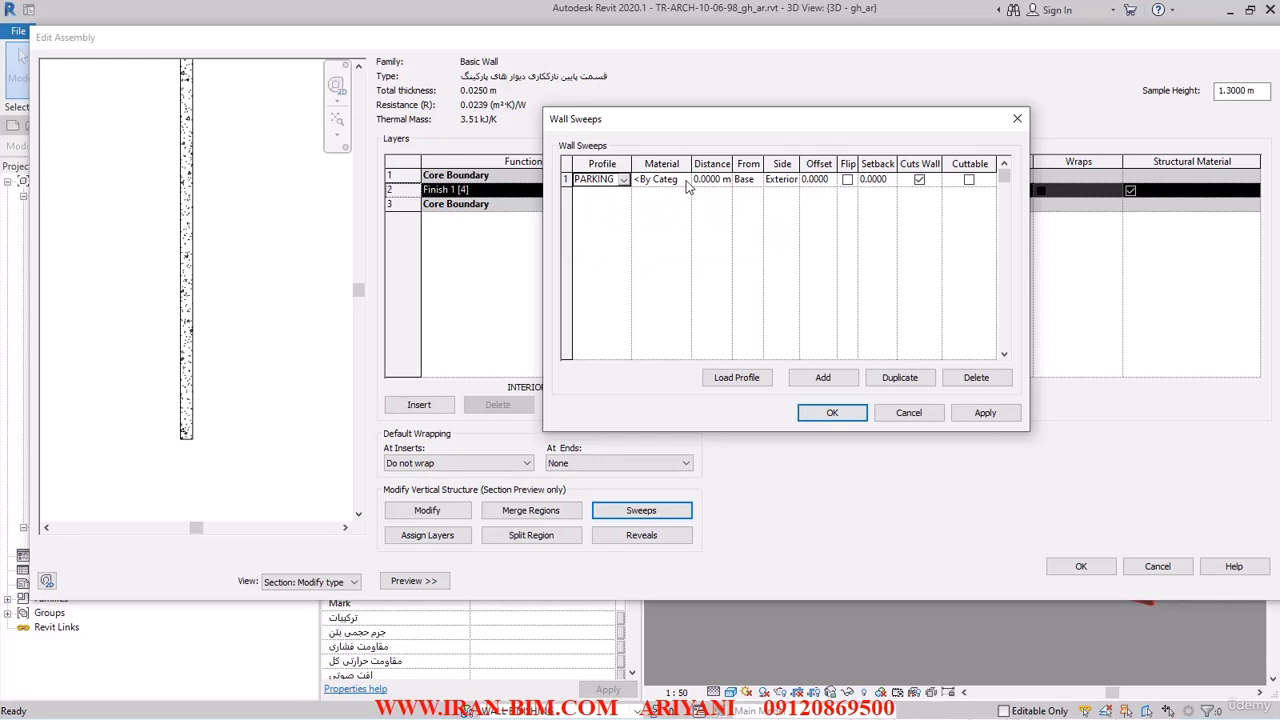
pyautogui.click(1010, 413)
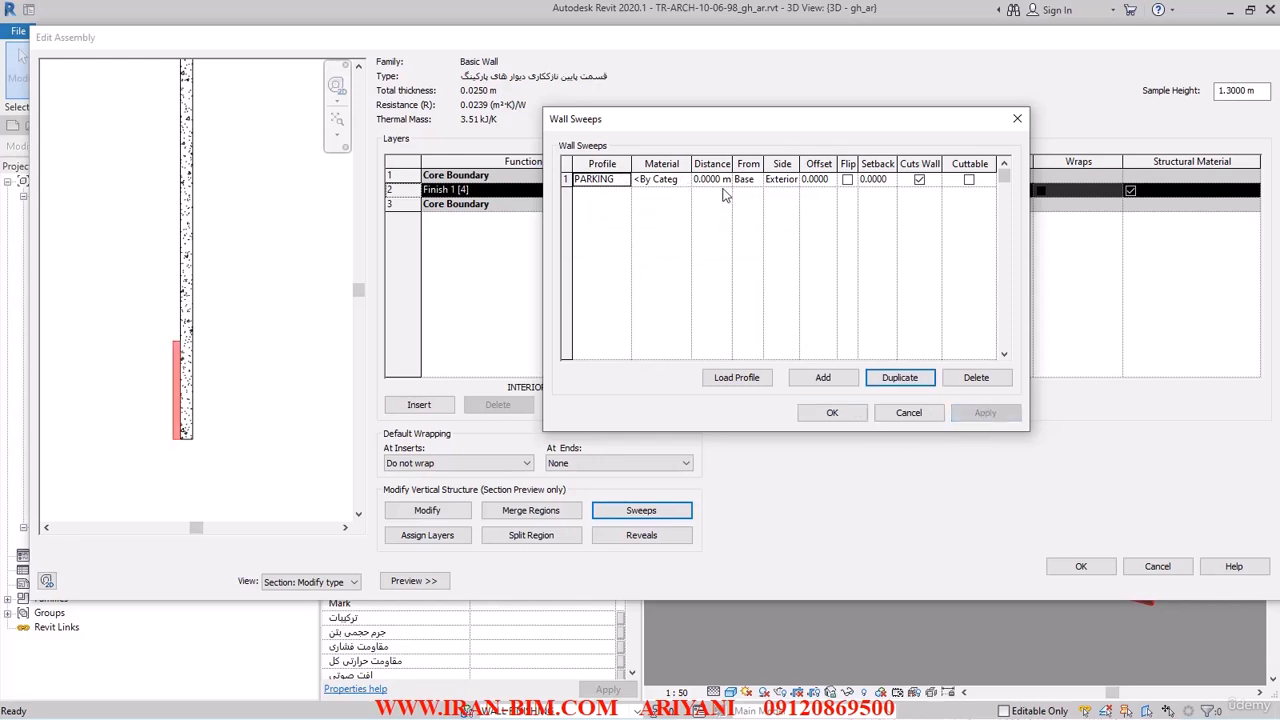
pyautogui.click(782, 179)
pyautogui.click(779, 209)
pyautogui.click(985, 412)
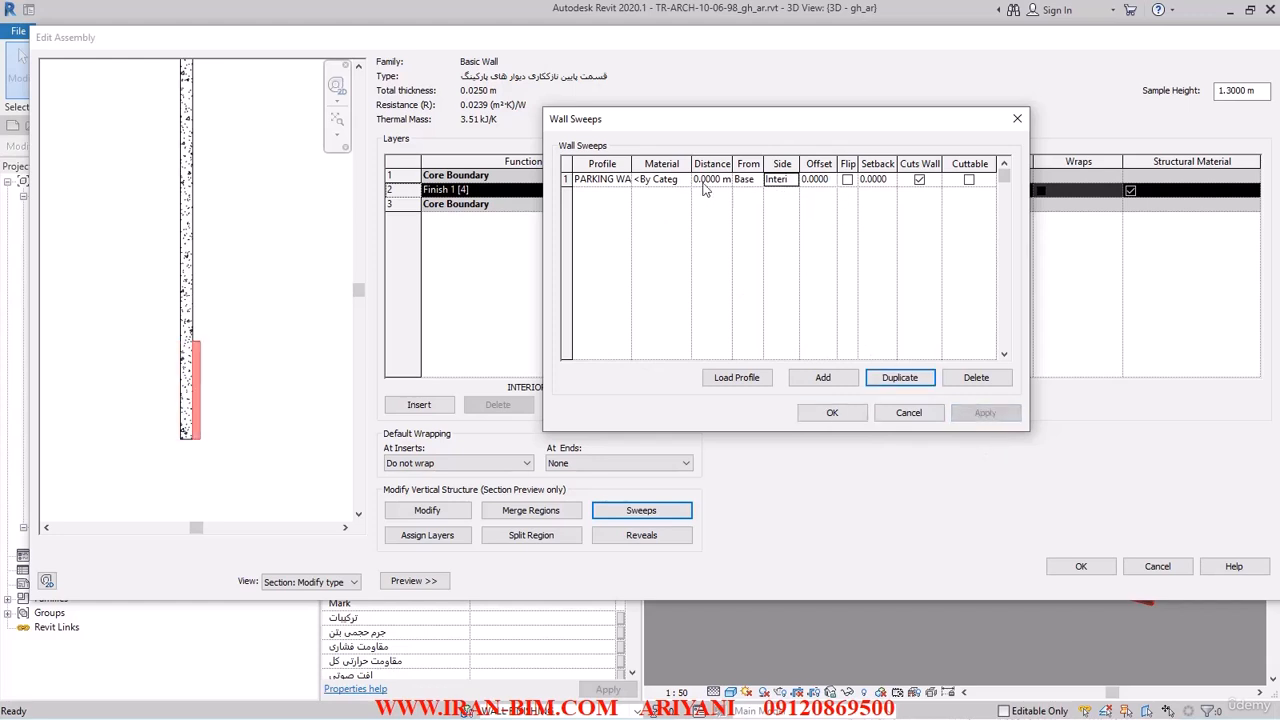
# - Switch to AutoCAD and examine the skirting dimensions and stone note in the wall base detail
pyautogui.click(645, 179)
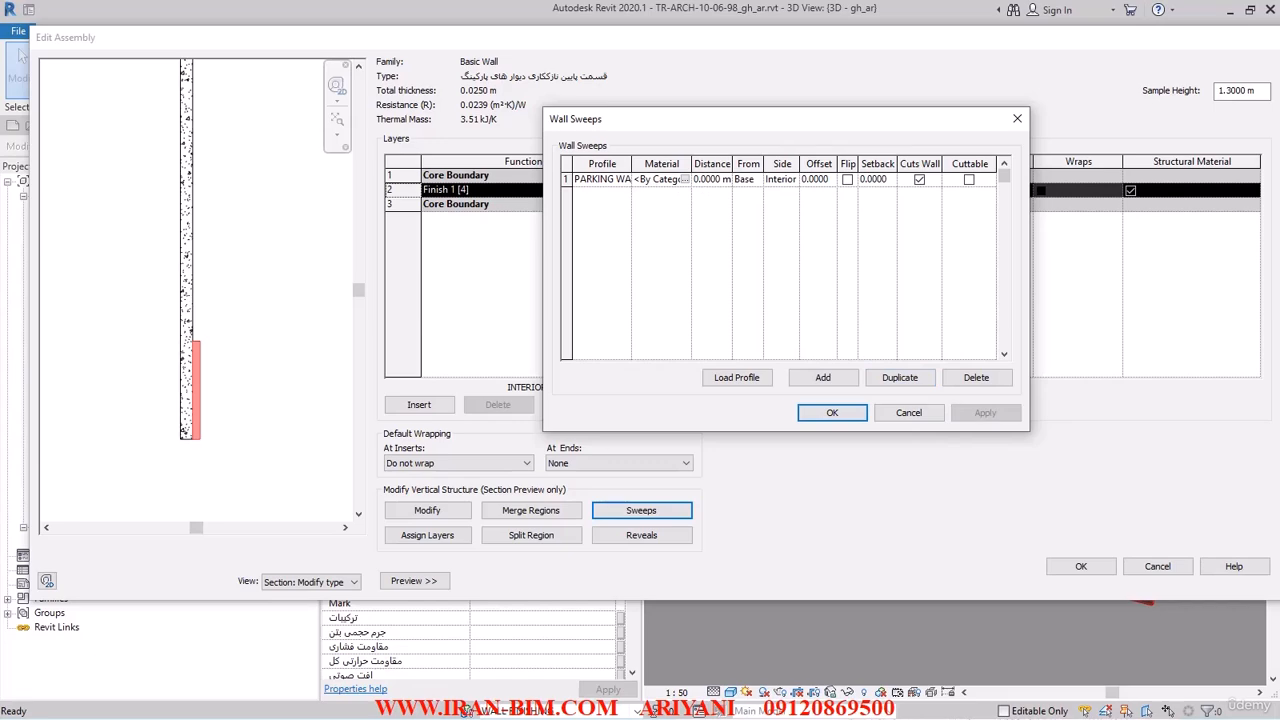
pyautogui.click(685, 179)
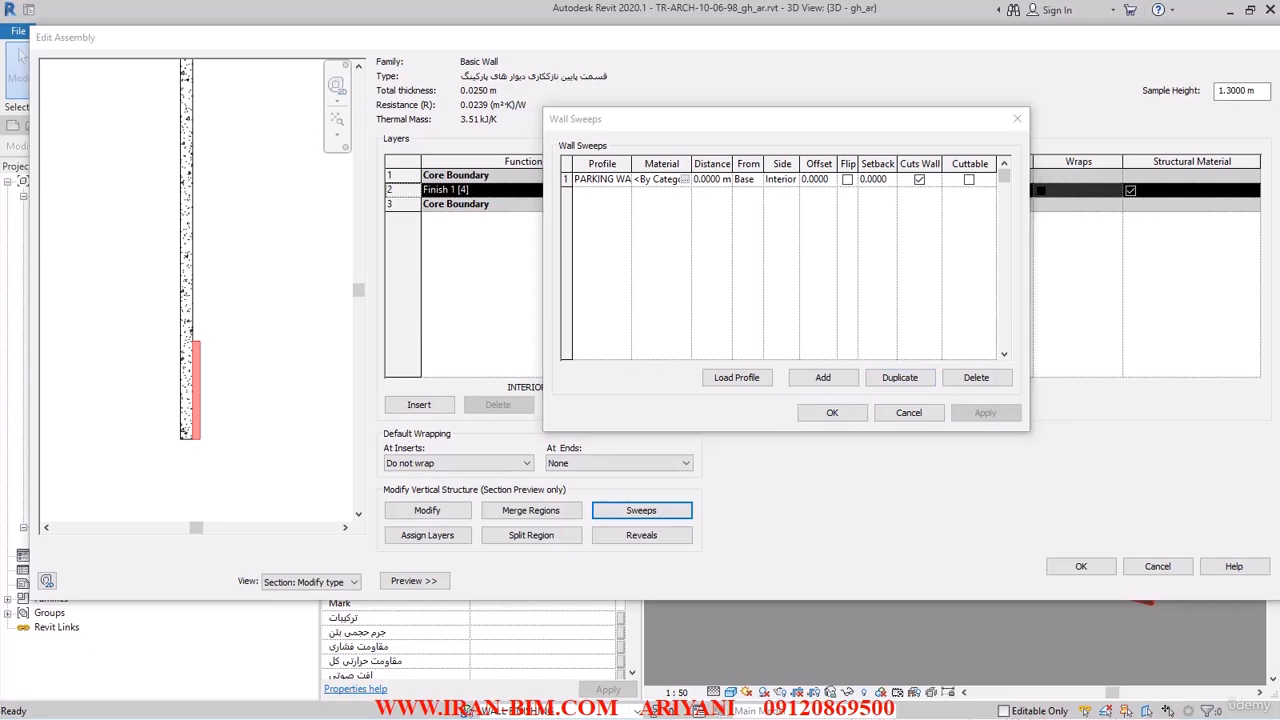
pyautogui.moveTo(0, 286)
pyautogui.mouseDown()
pyautogui.moveTo(714, 229)
pyautogui.moveTo(718, 2)
pyautogui.mouseUp()
pyautogui.scroll(-2, 740, 434)
pyautogui.moveTo(752, 437); pyautogui.dragTo(634, 401, button='middle')
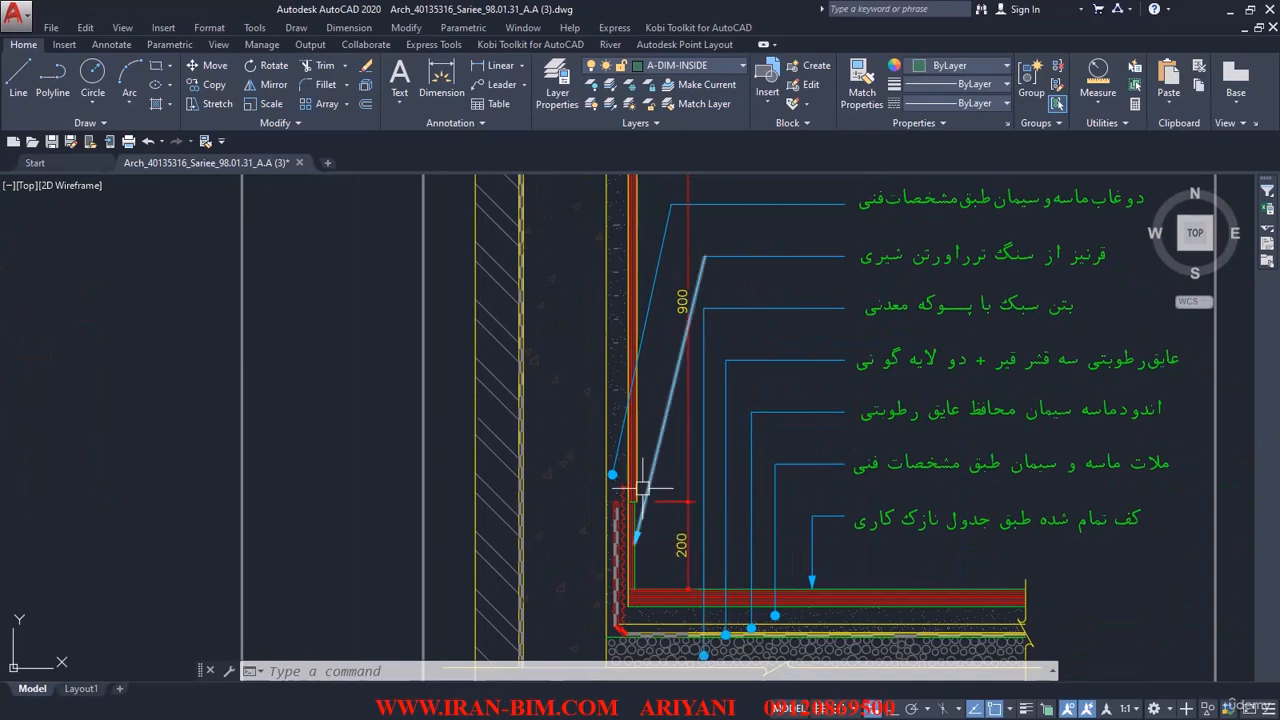
pyautogui.moveTo(870, 264); pyautogui.dragTo(781, 280, button='middle')
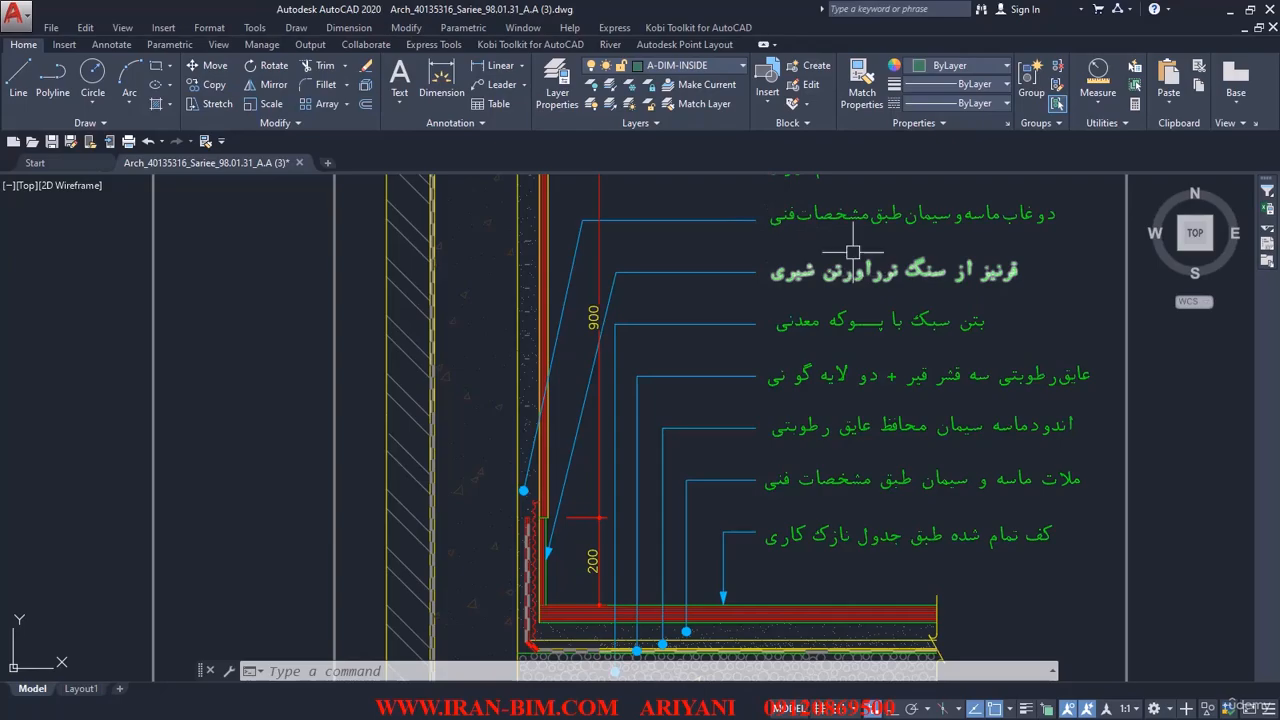
pyautogui.moveTo(679, 5); pyautogui.dragTo(0, 236)
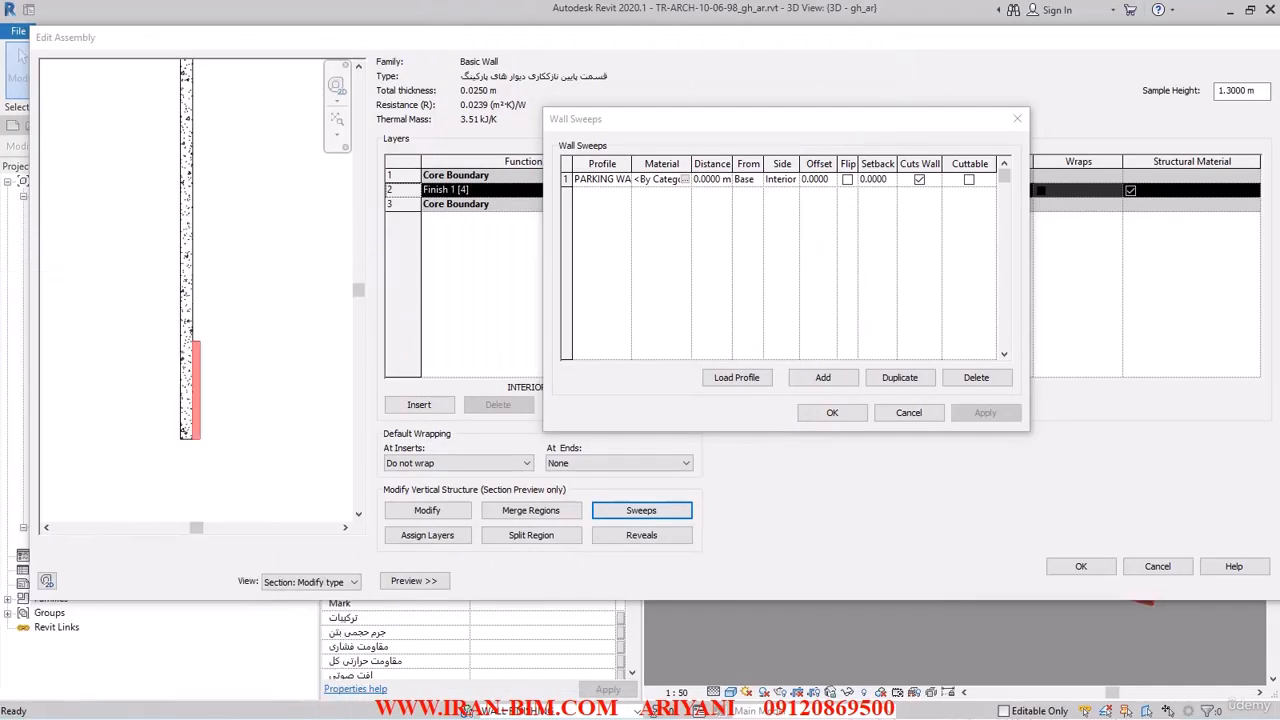
# - Switch to IR-KEYNOTE-V4.txt in Notepad and search the keynotes for "شیری"
pyautogui.hotkey('alt', 'Tab')
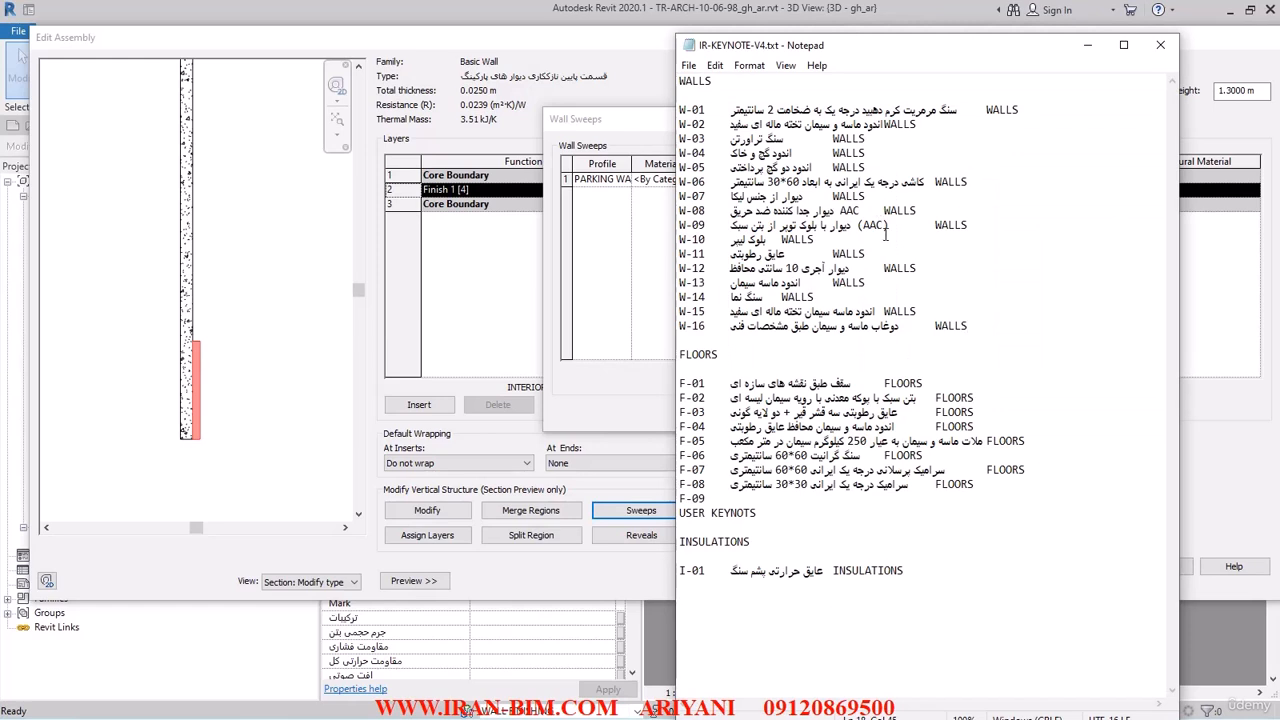
pyautogui.hotkey('ctrl', 'f')
pyautogui.write('AD')
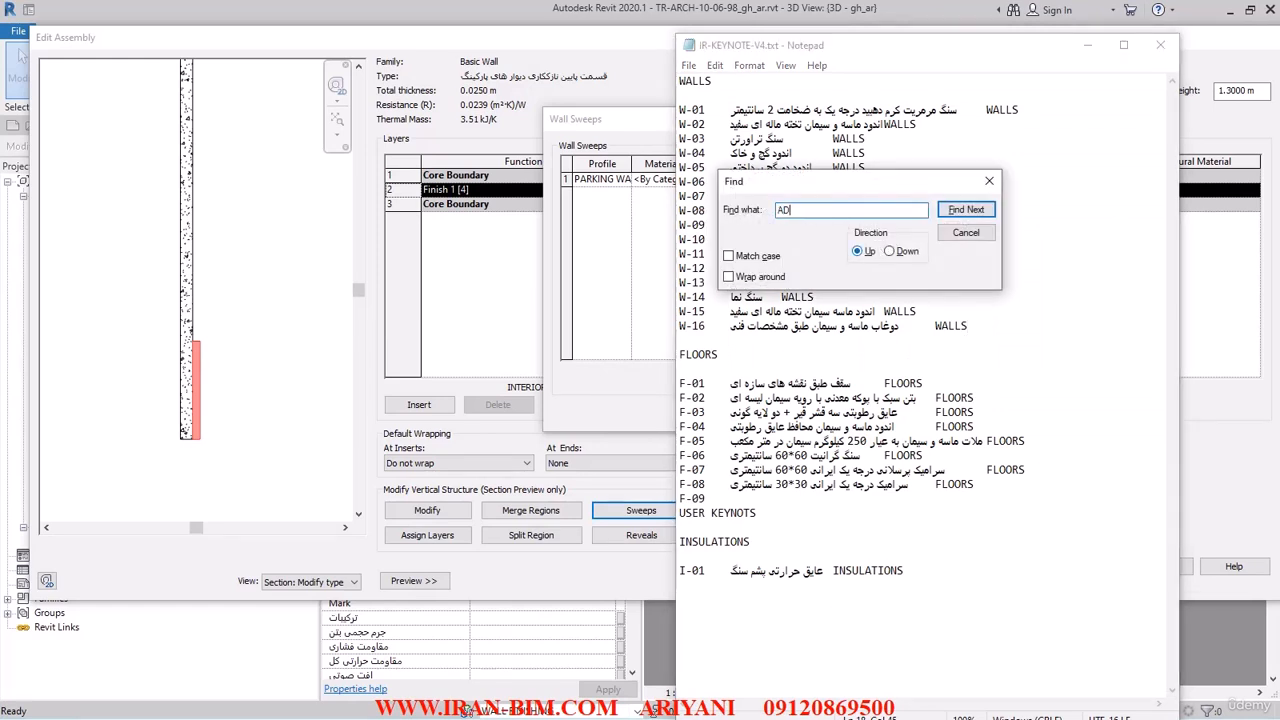
pyautogui.write('VD')
pyautogui.doubleClick(811, 210)
pyautogui.write('شیری')
pyautogui.click(972, 210)
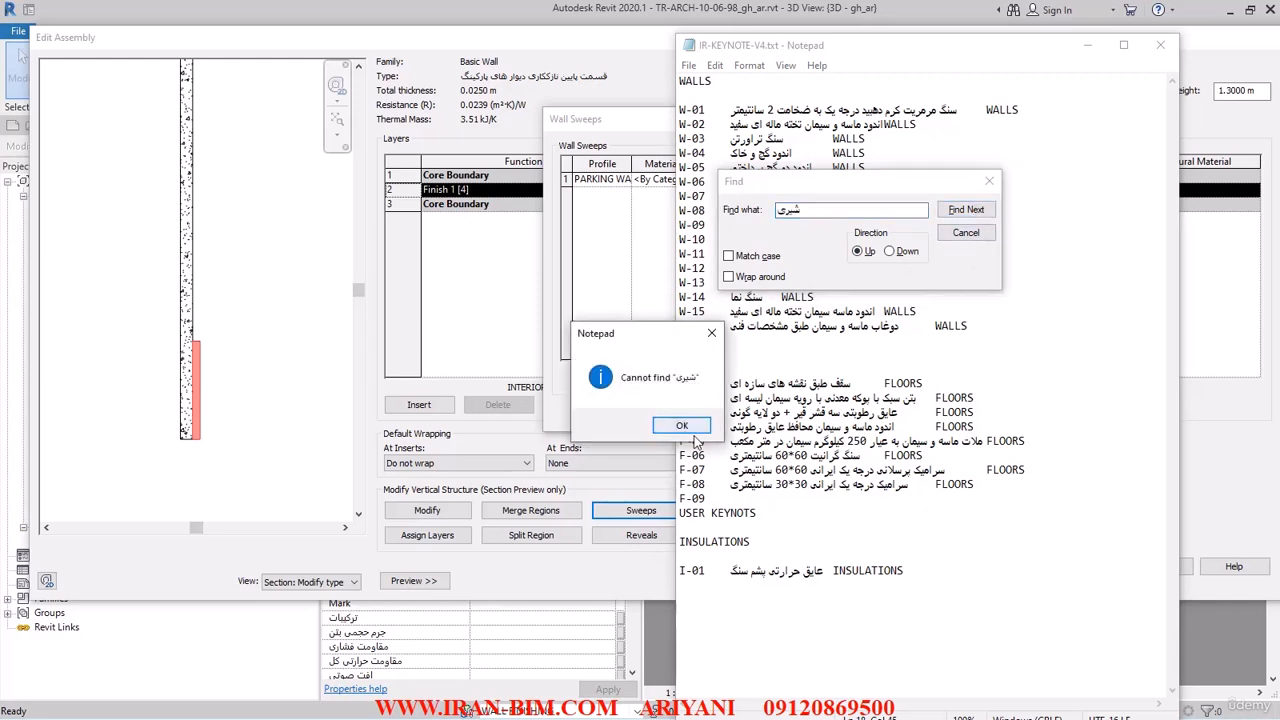
pyautogui.click(676, 425)
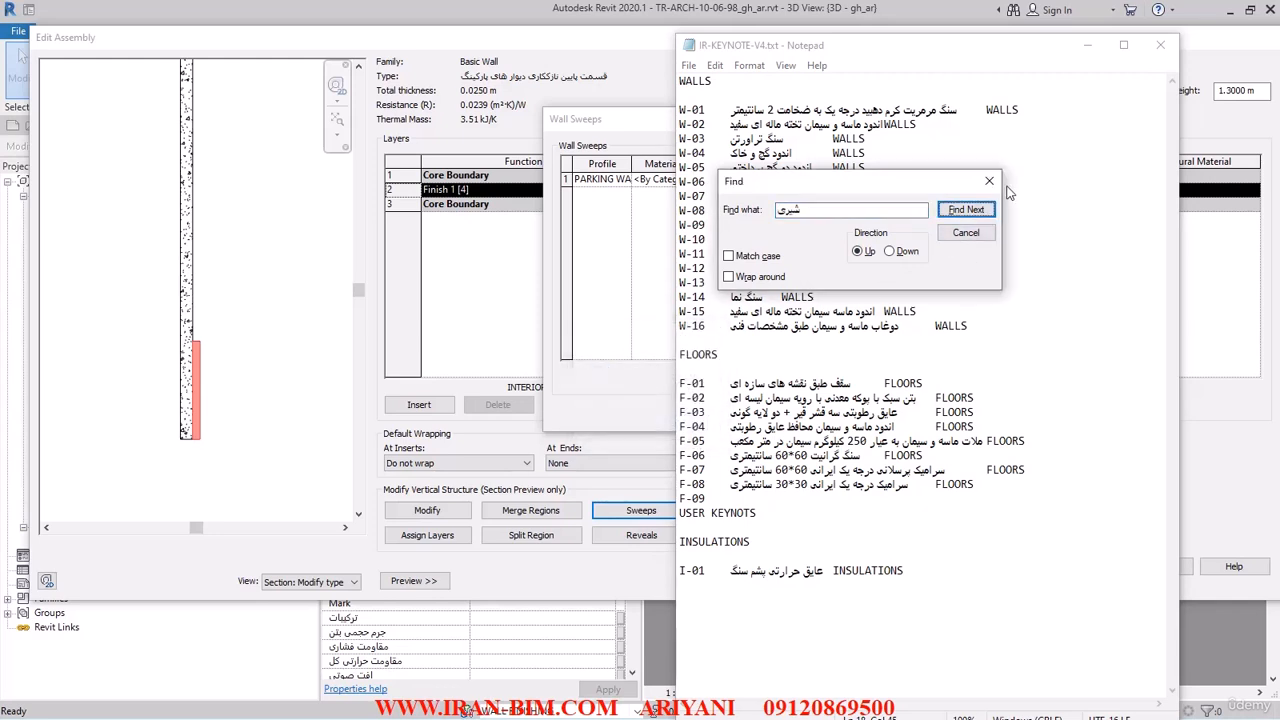
pyautogui.click(989, 181)
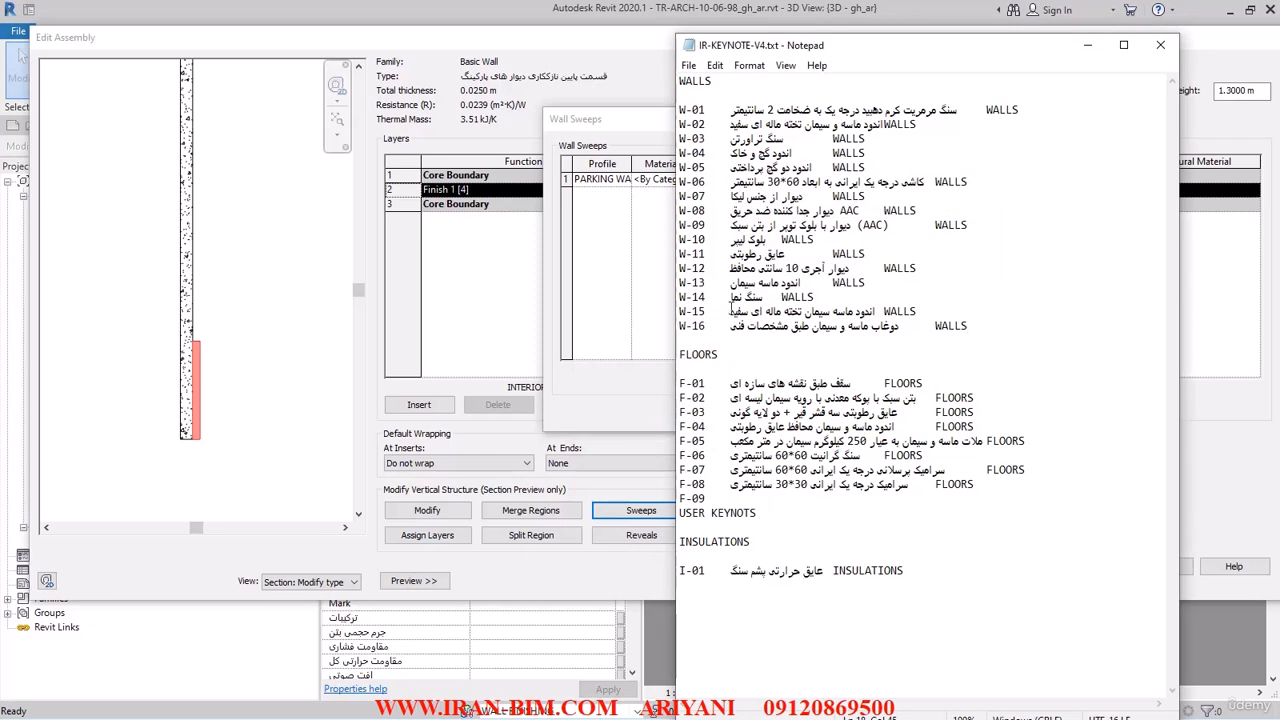
pyautogui.moveTo(727, 84); pyautogui.dragTo(664, 81)
pyautogui.press('BackSpace')
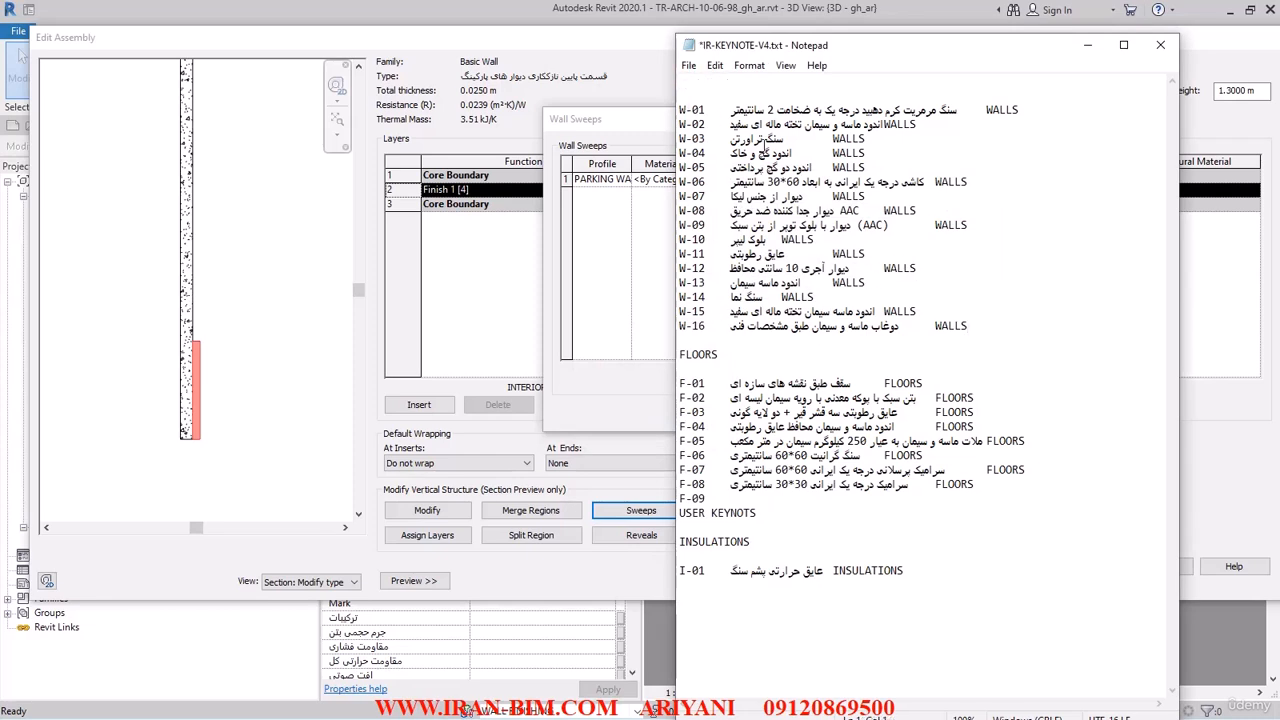
pyautogui.hotkey('ctrl', 'z')
# - Add keynote W-17 "قرنیز از سنگ تراورتن شیری" under the parent WALLS below W-16 and save the file
pyautogui.moveTo(726, 81); pyautogui.dragTo(670, 81)
pyautogui.hotkey('ctrl', 'c')
pyautogui.click(985, 326)
pyautogui.press('Return')
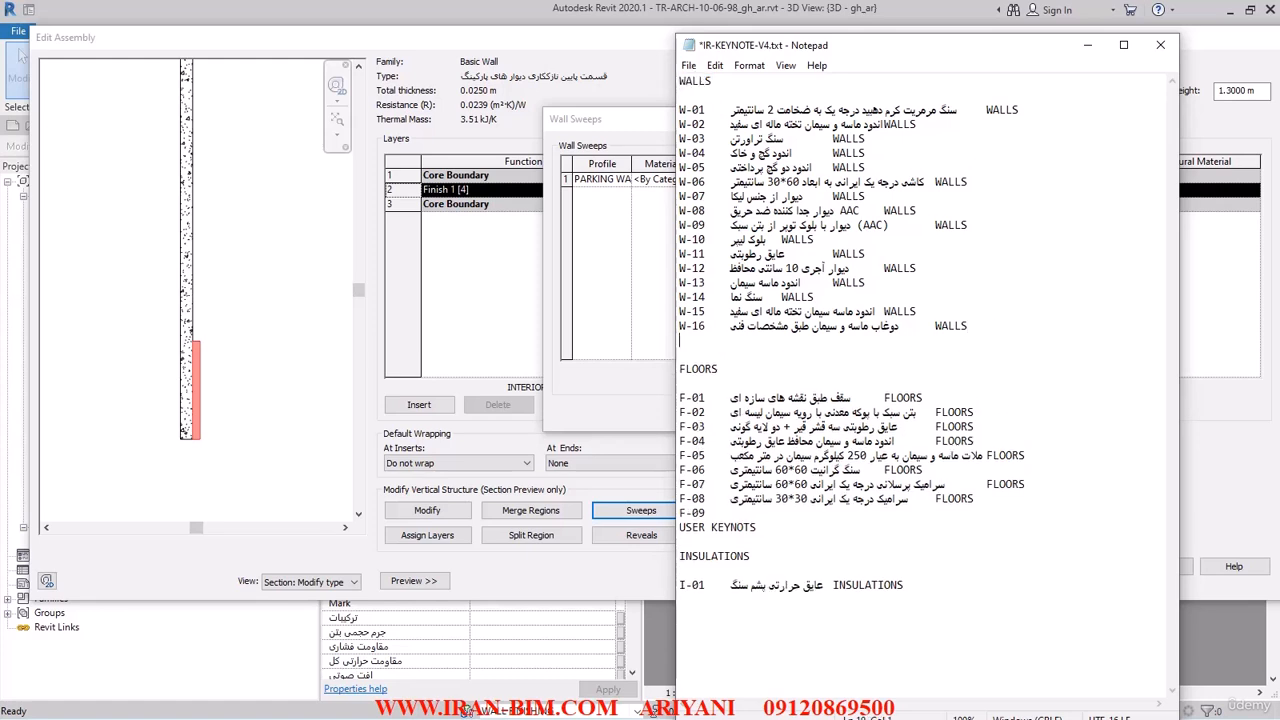
pyautogui.write('W-')
pyautogui.write('17\tقرنیز')
pyautogui.write(' از سنگ')
pyautogui.write(' تراورتن')
pyautogui.write(' شم')
pyautogui.write('ری')
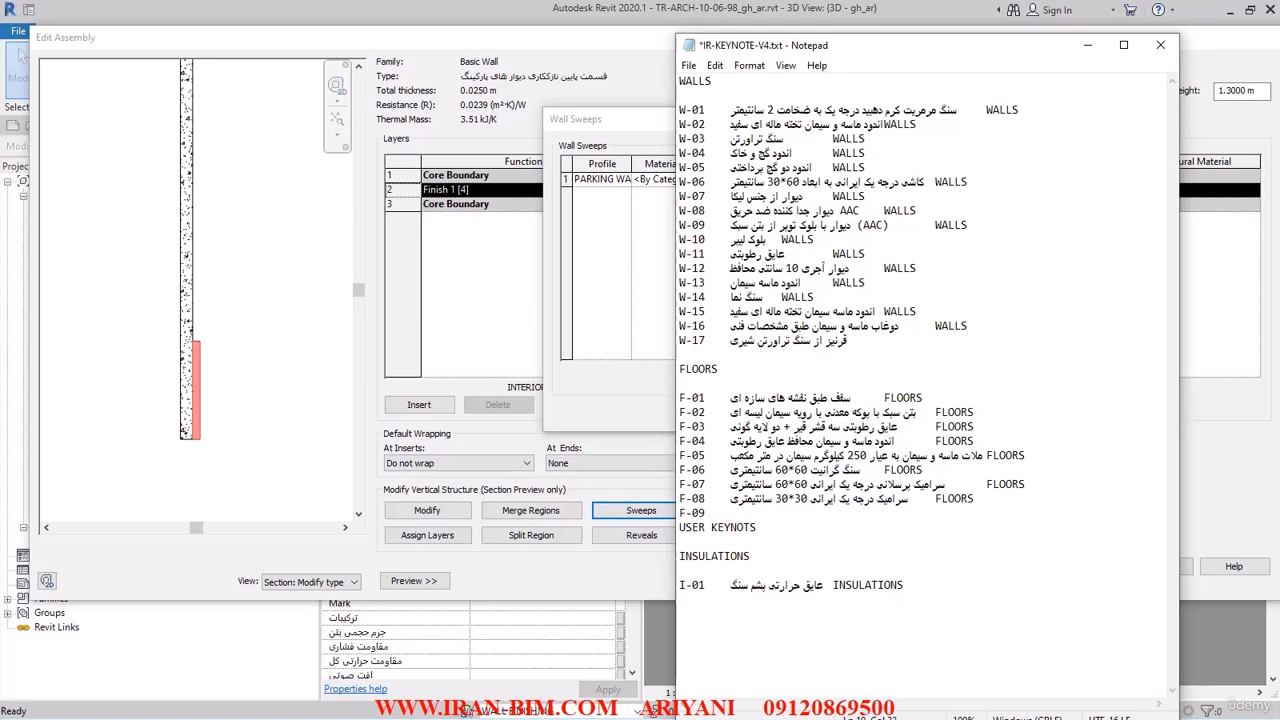
pyautogui.hotkey('ctrl', 'v')
pyautogui.click(688, 65)
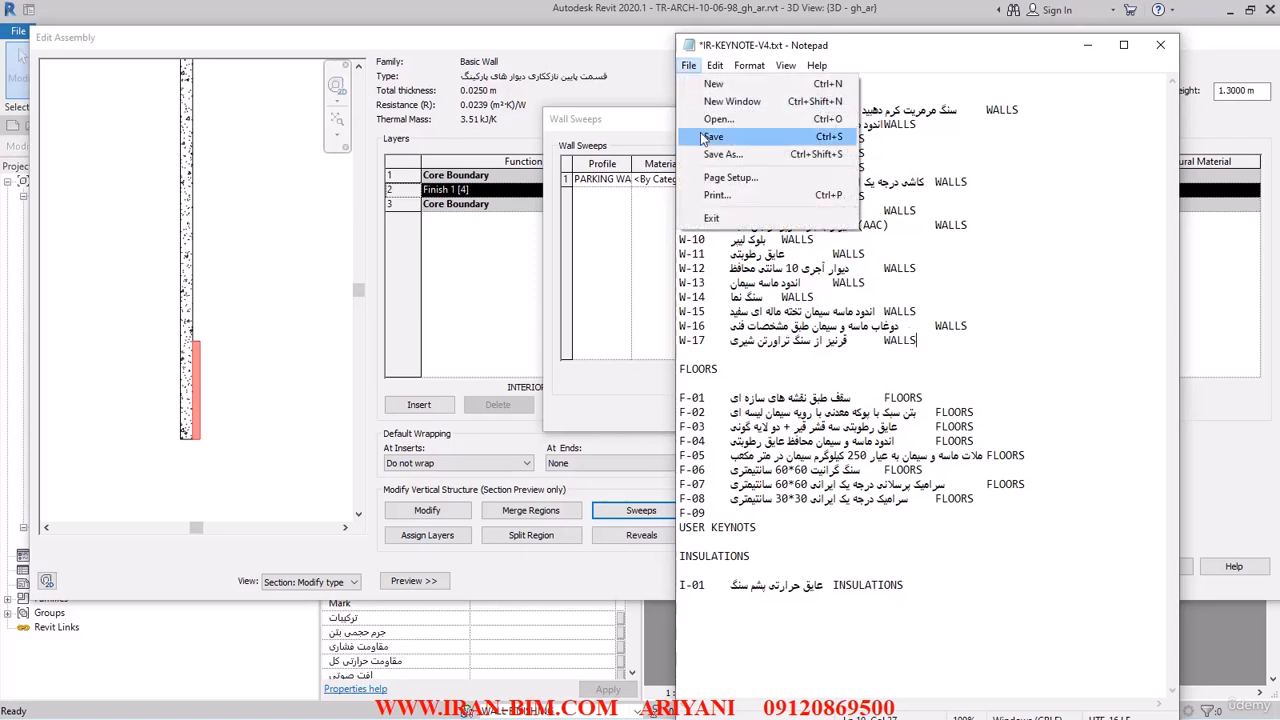
pyautogui.click(755, 137)
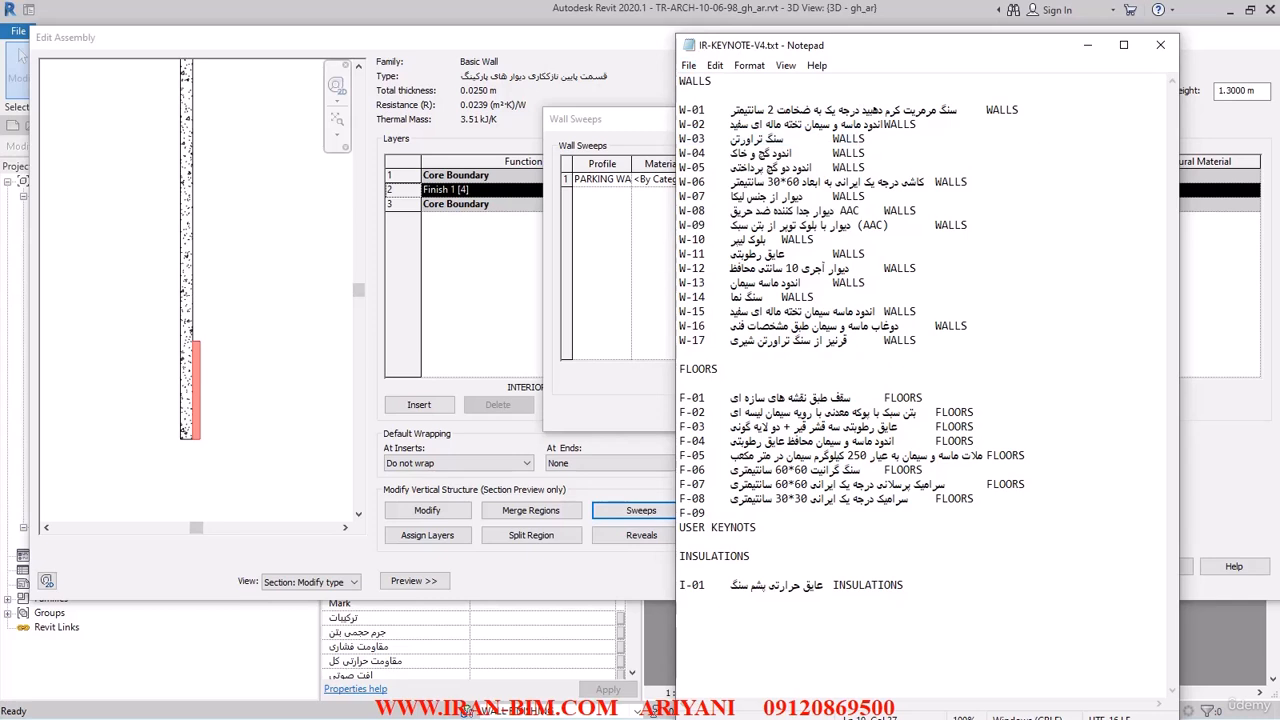
# - Return to Revit and accept the wall sweep and the edited wall type
pyautogui.hotkey('alt', 'Tab')
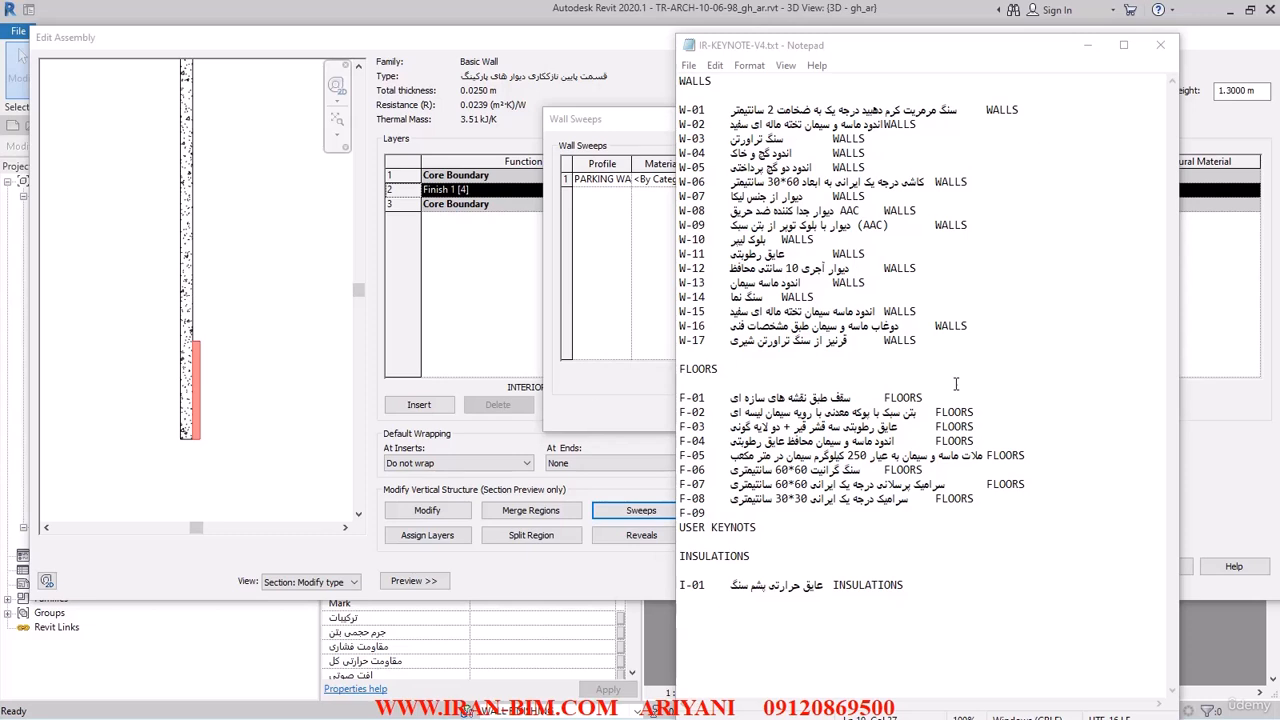
pyautogui.click(590, 119)
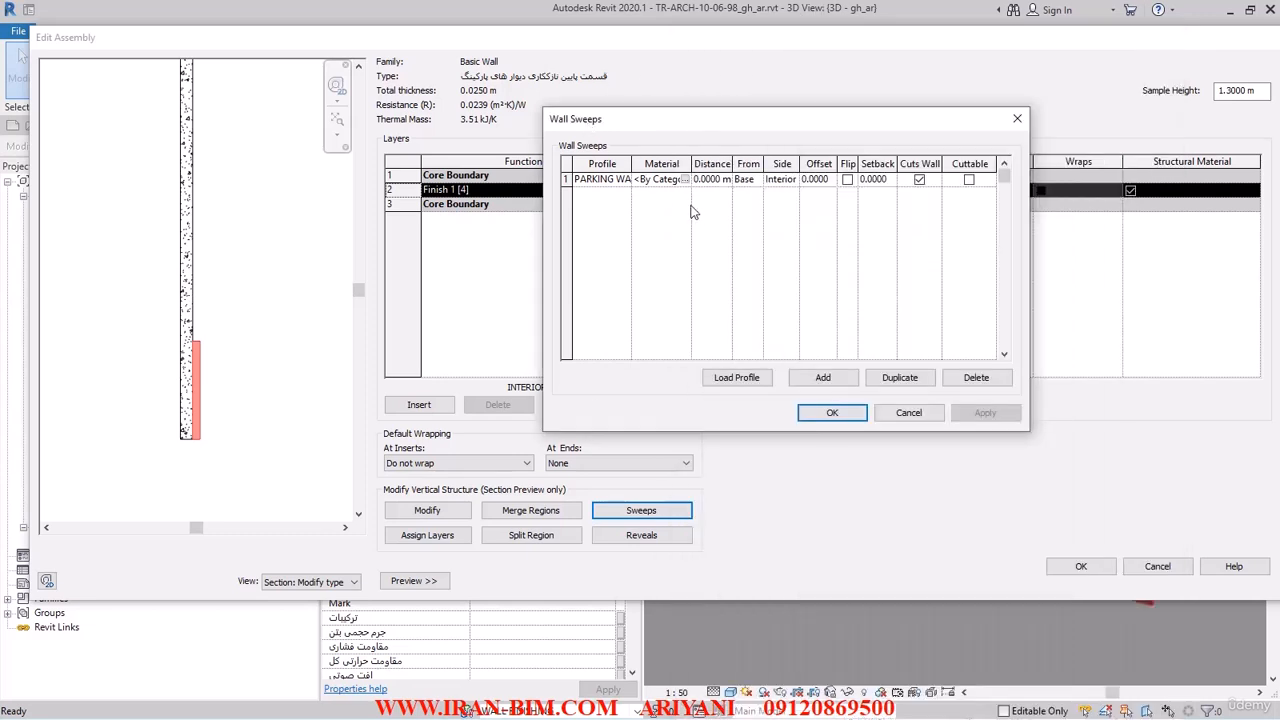
pyautogui.click(832, 413)
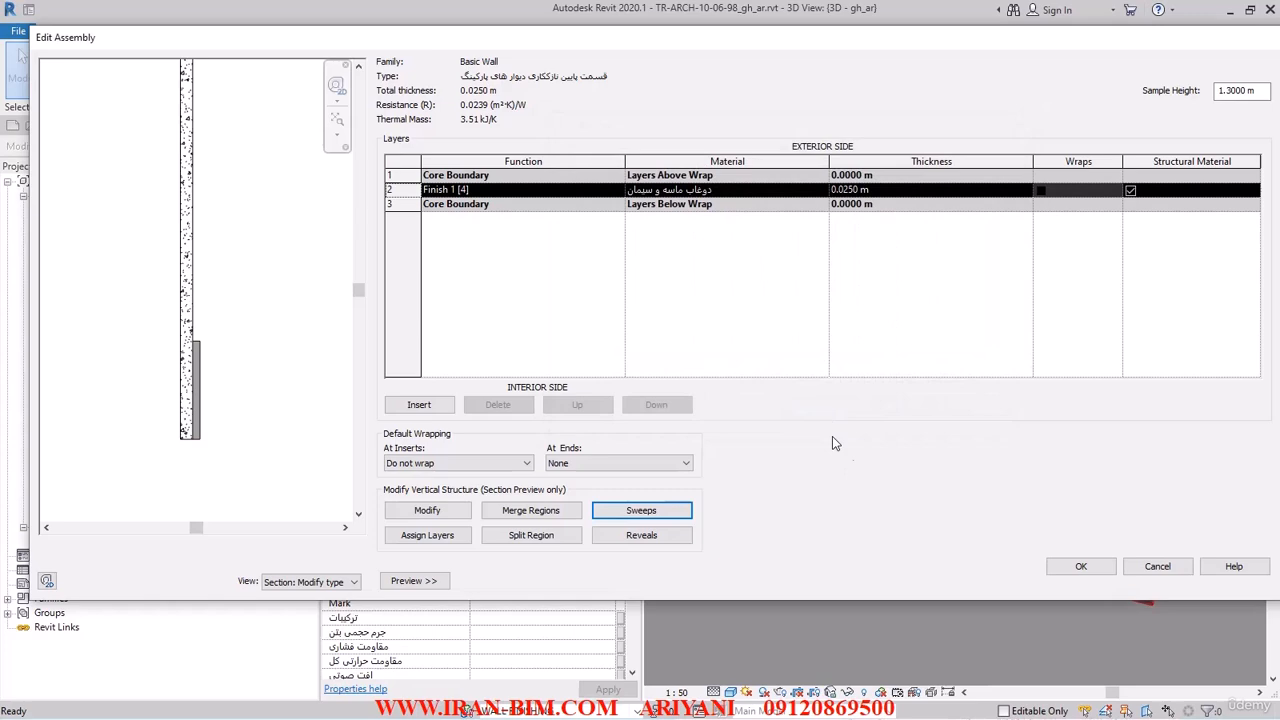
pyautogui.click(1080, 566)
pyautogui.click(1080, 580)
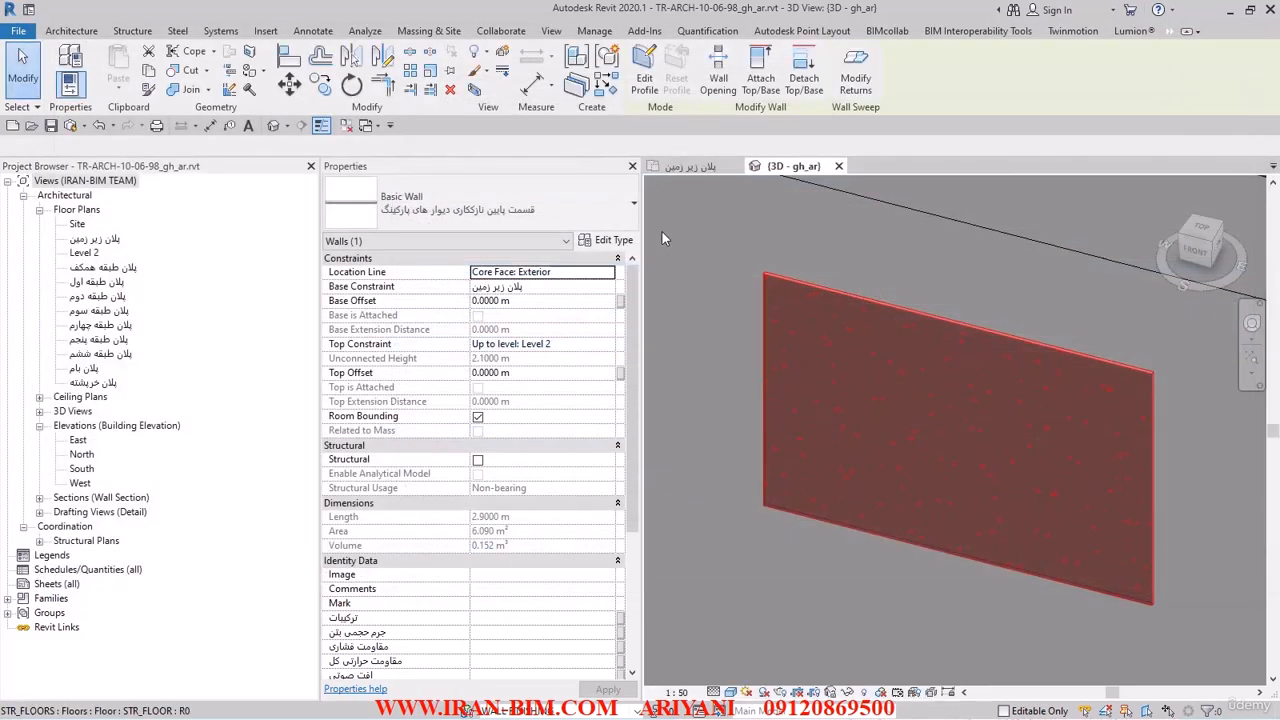
# - Reload the keynote table from IR-KEYNOTE-V4.txt and accept the keynoting settings
pyautogui.click(313, 31)
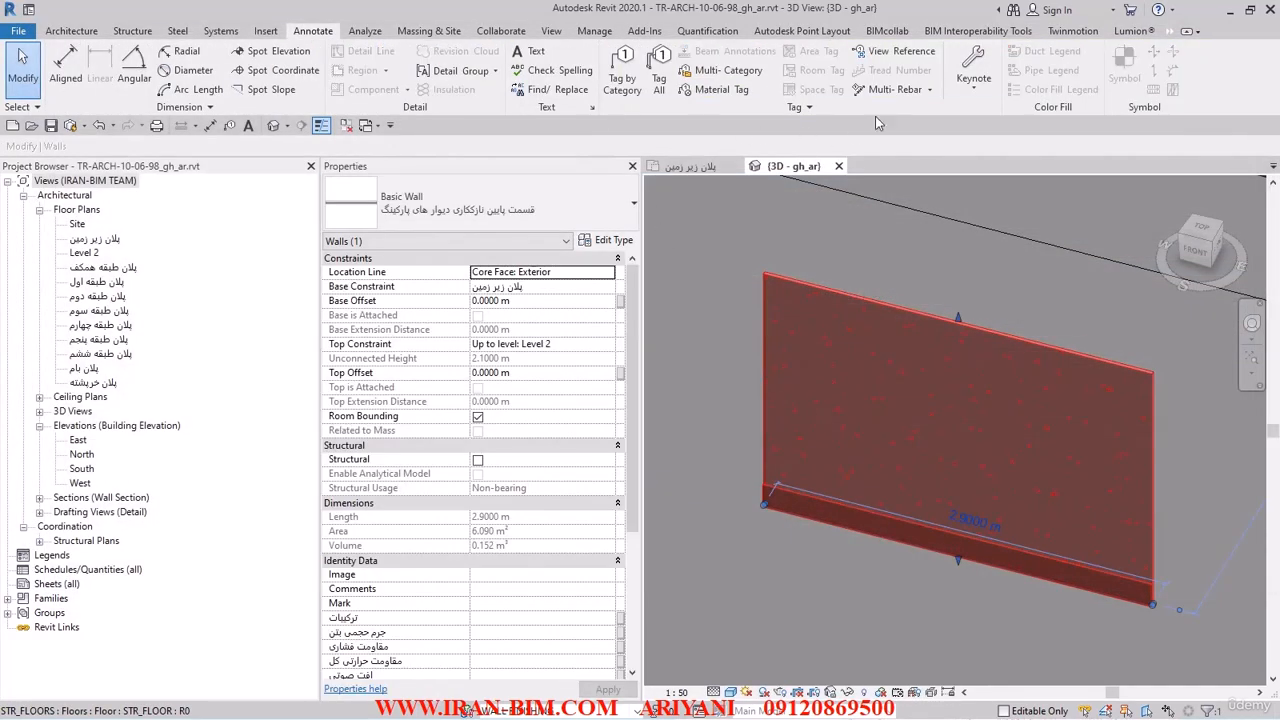
pyautogui.click(973, 86)
pyautogui.click(1018, 211)
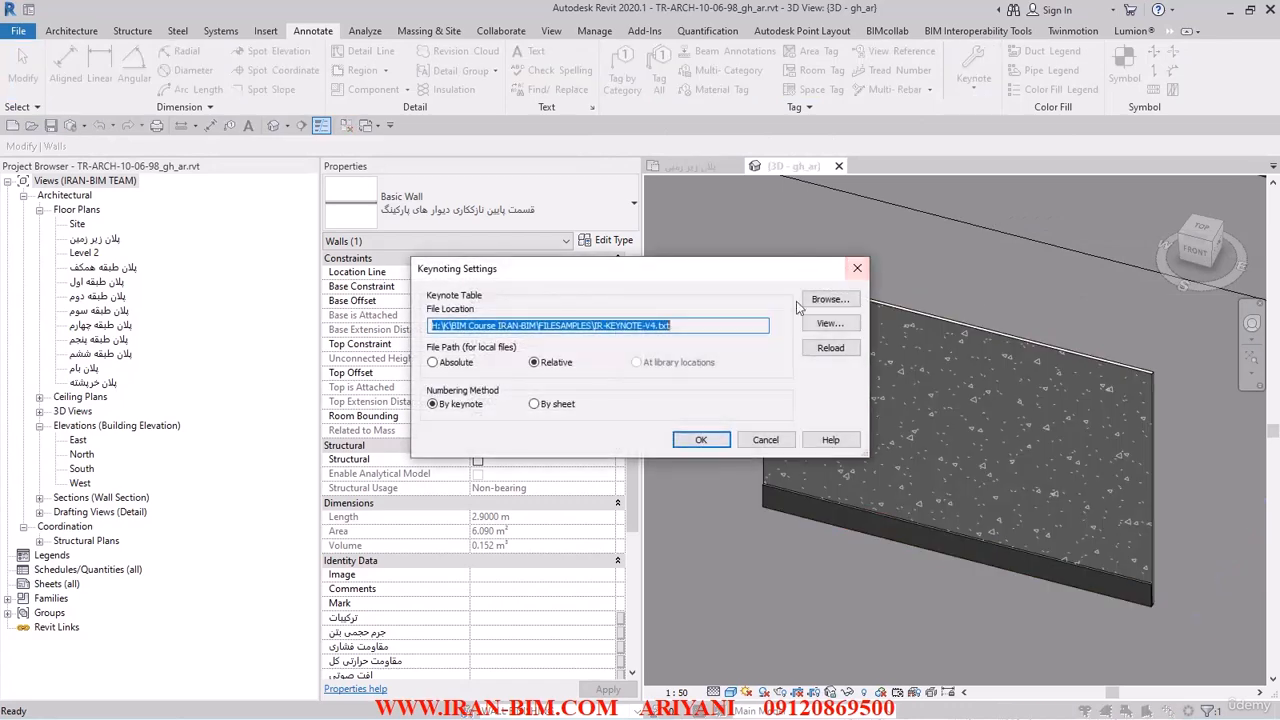
pyautogui.click(830, 347)
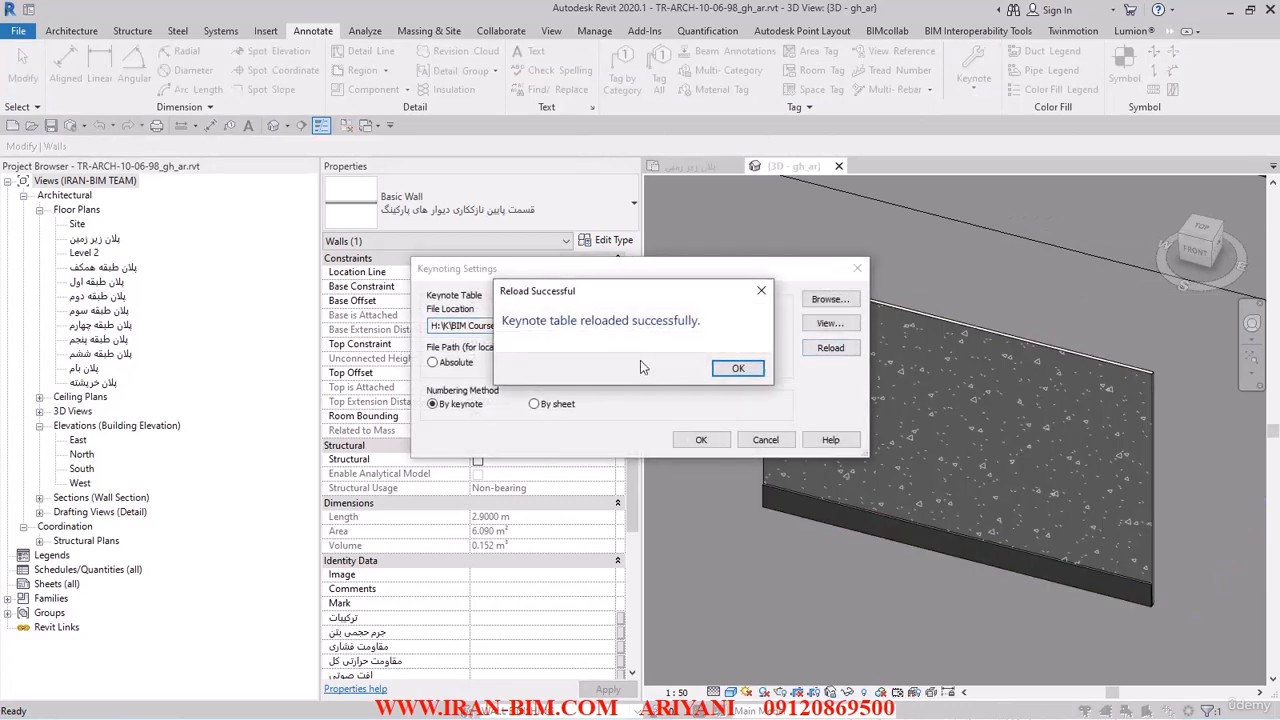
pyautogui.click(737, 368)
pyautogui.click(701, 440)
# - Reopen the selected wall type's structure and open the material selection for its wall sweep
pyautogui.click(809, 468)
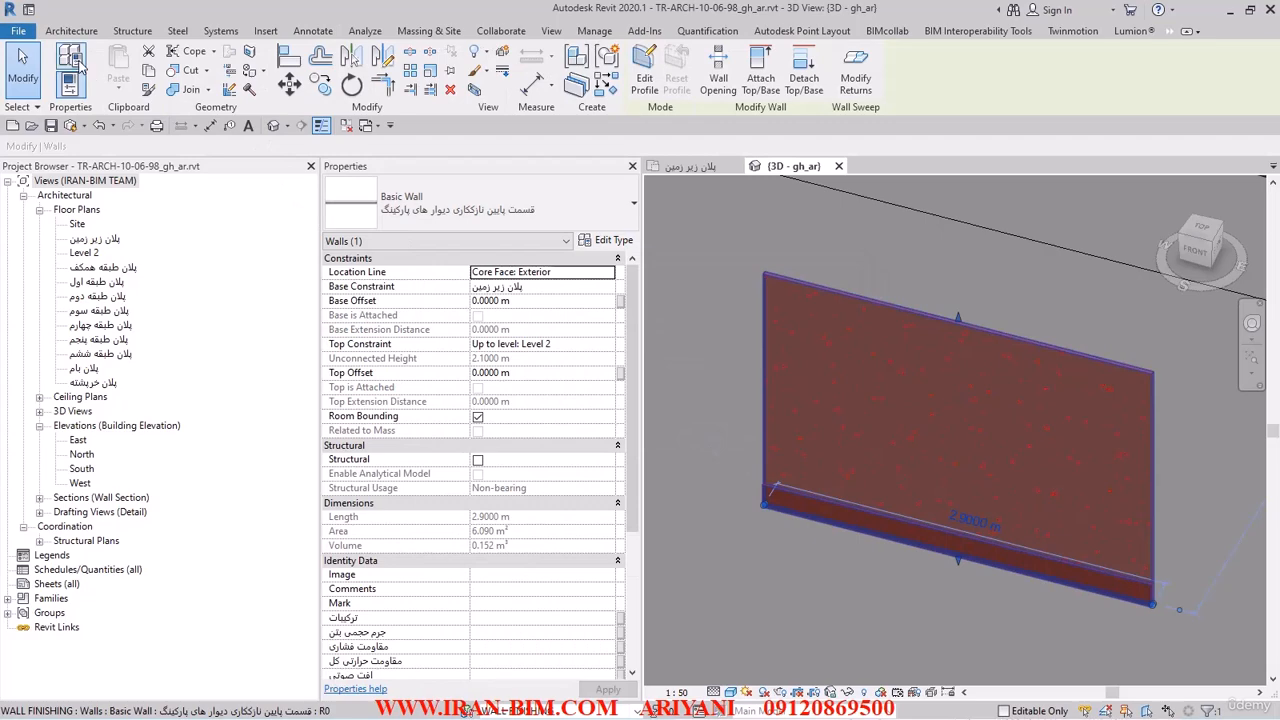
pyautogui.click(76, 62)
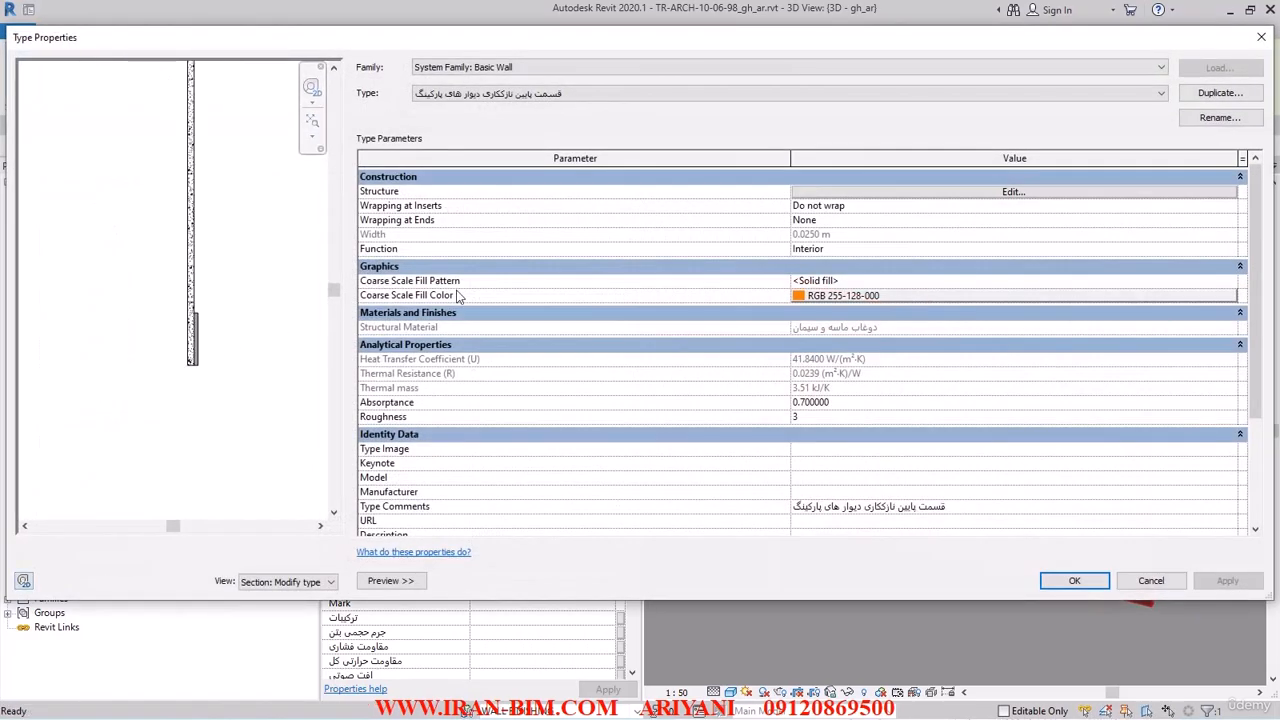
pyautogui.click(836, 192)
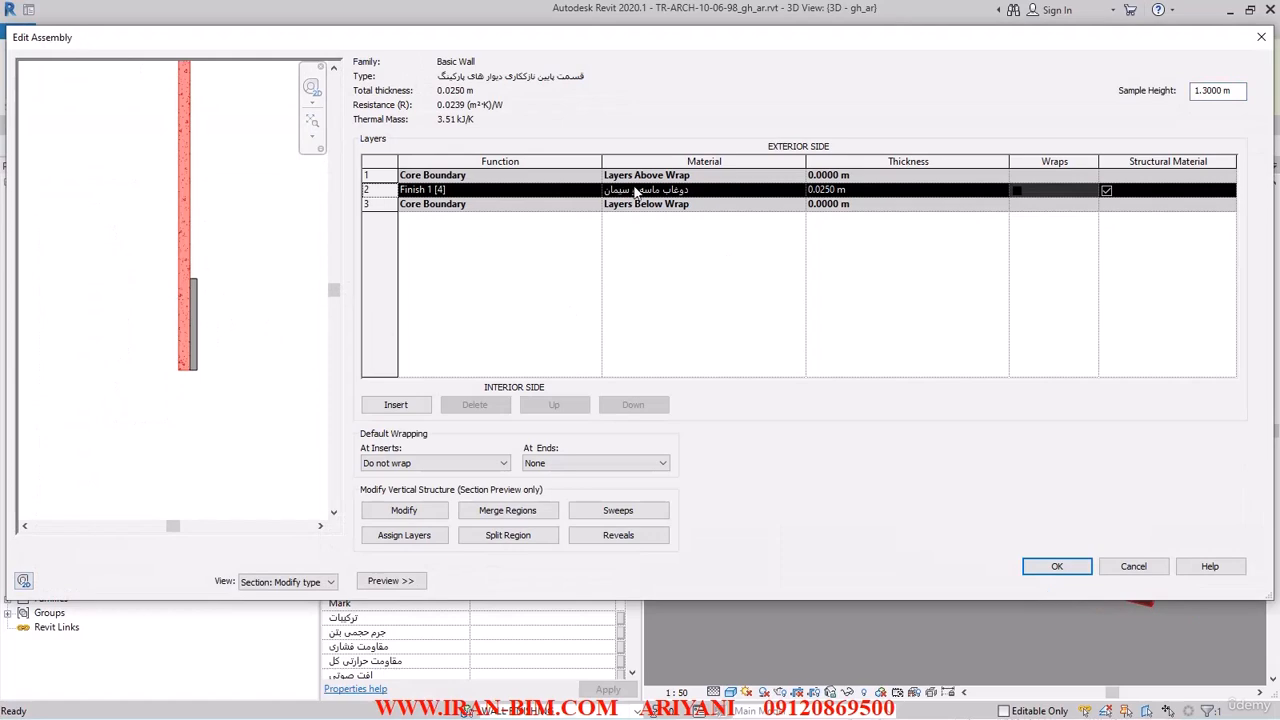
pyautogui.click(751, 192)
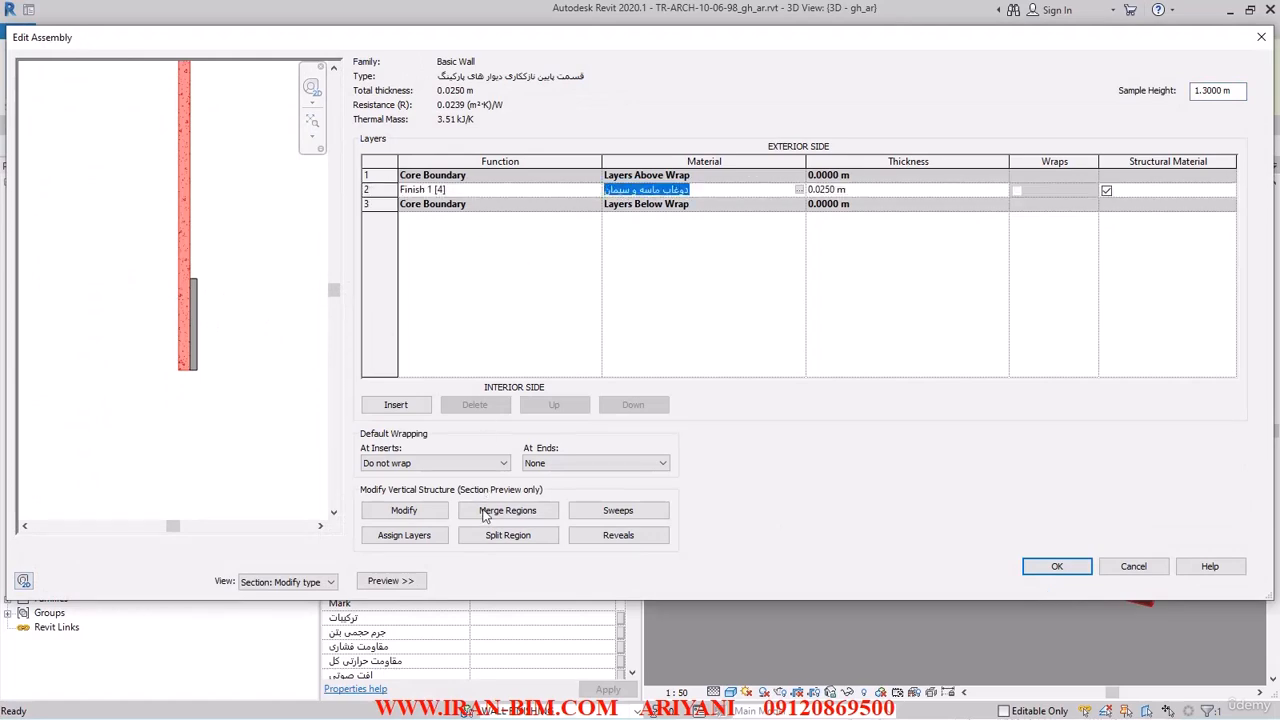
pyautogui.click(618, 510)
pyautogui.click(651, 181)
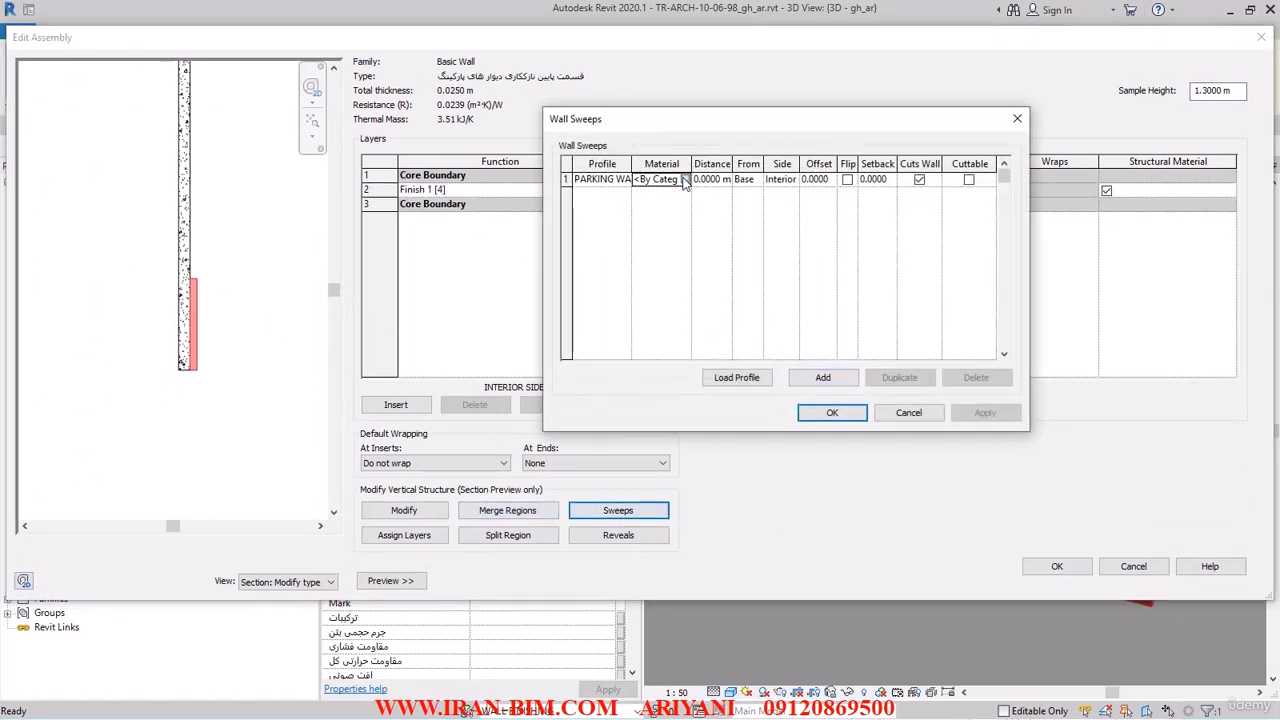
pyautogui.click(686, 179)
# - Search the material library for "TRAVERTAN" for the wall sweep
pyautogui.moveTo(448, 62); pyautogui.dragTo(664, 58)
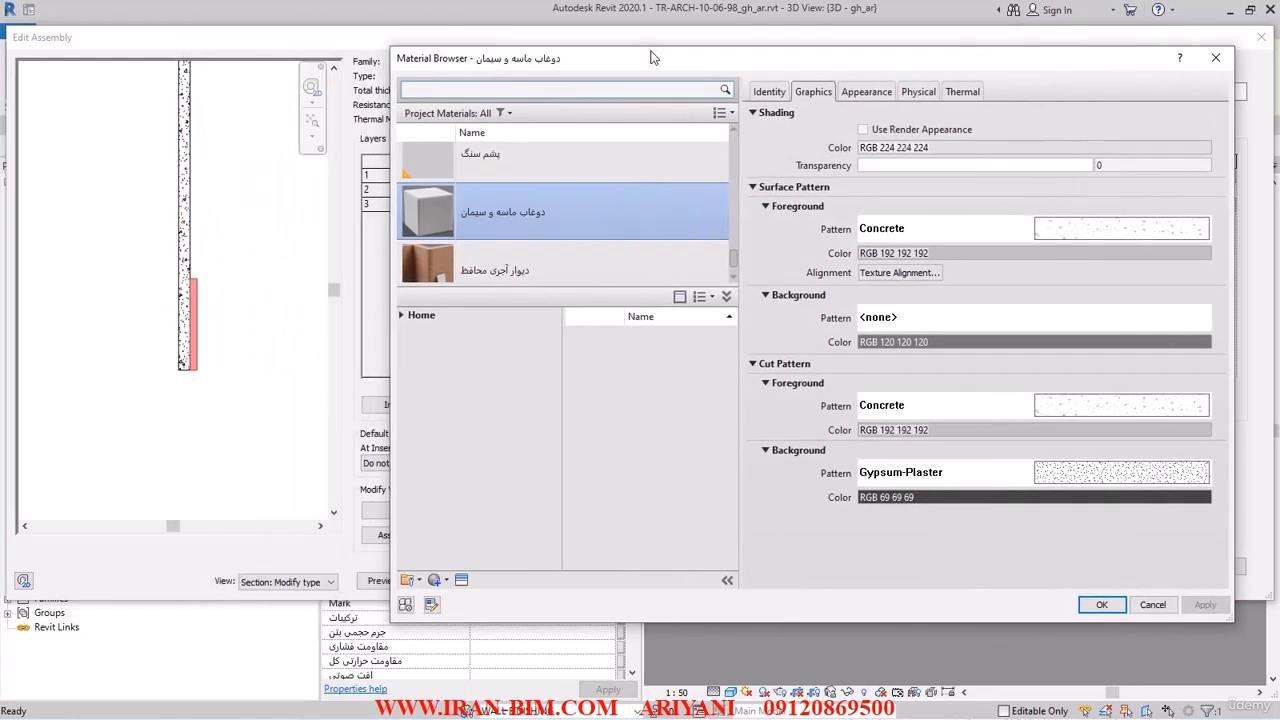
pyautogui.scroll(-1, 580, 250)
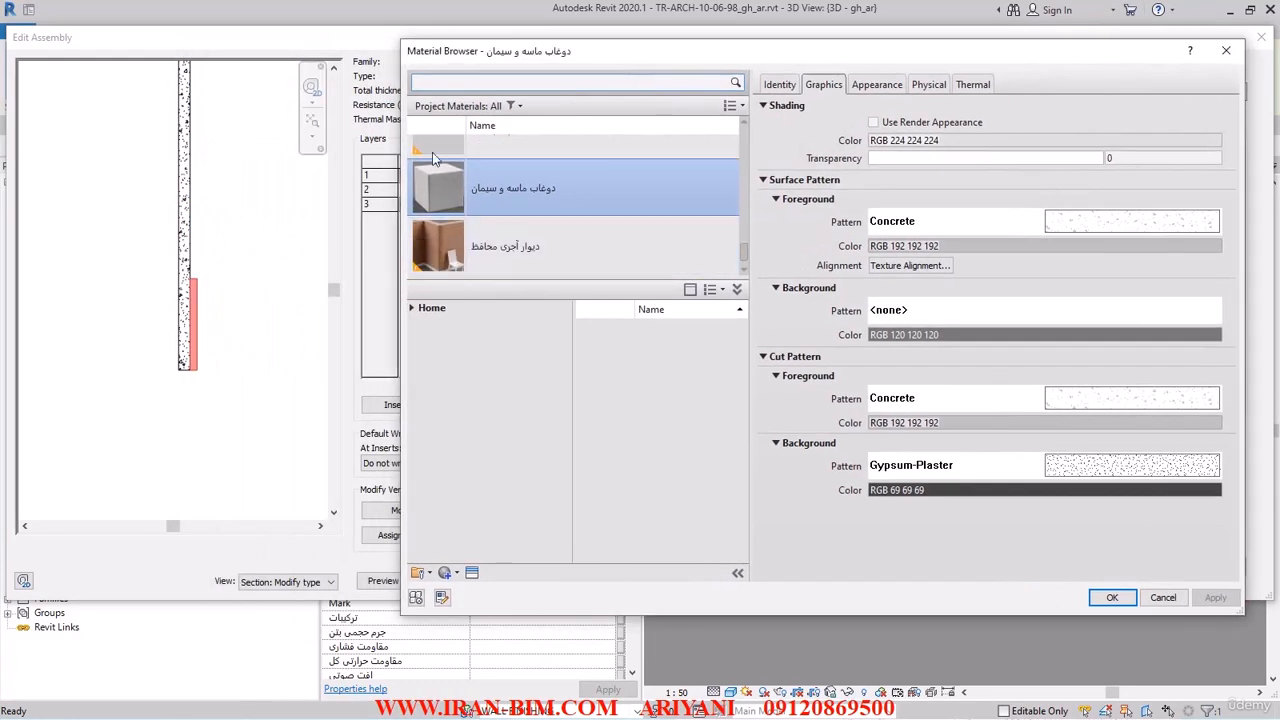
pyautogui.scroll(1, 432, 152)
pyautogui.click(432, 83)
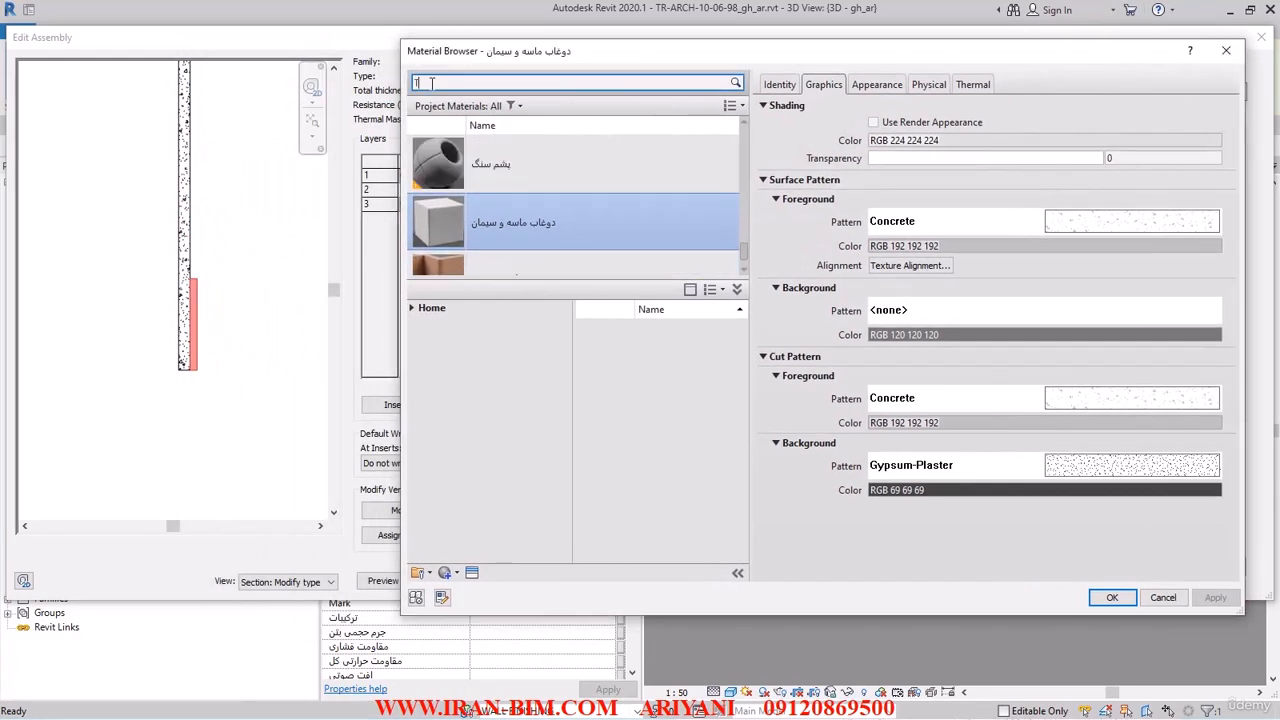
pyautogui.write('TRAVERTAN')
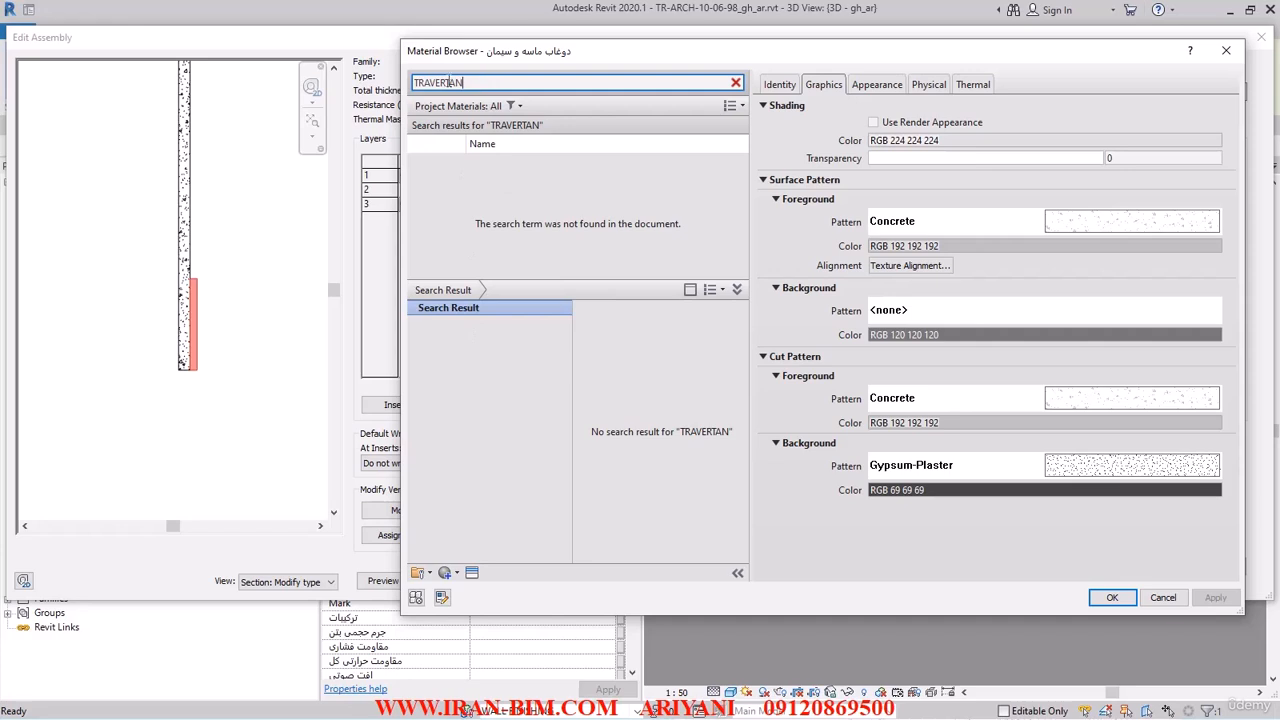
# - Try searching the material library with the alternative spellings "TARAVERTAN", "TERA" and "TARAV"
pyautogui.click(418, 83)
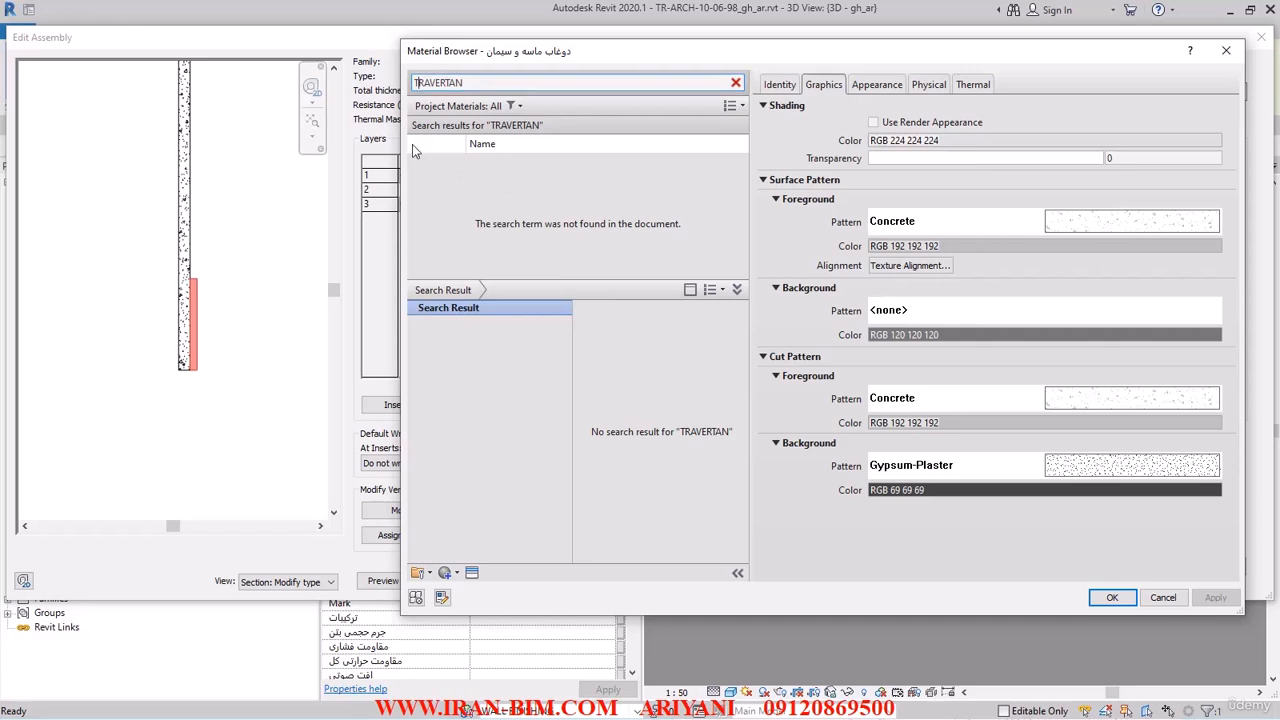
pyautogui.write('A')
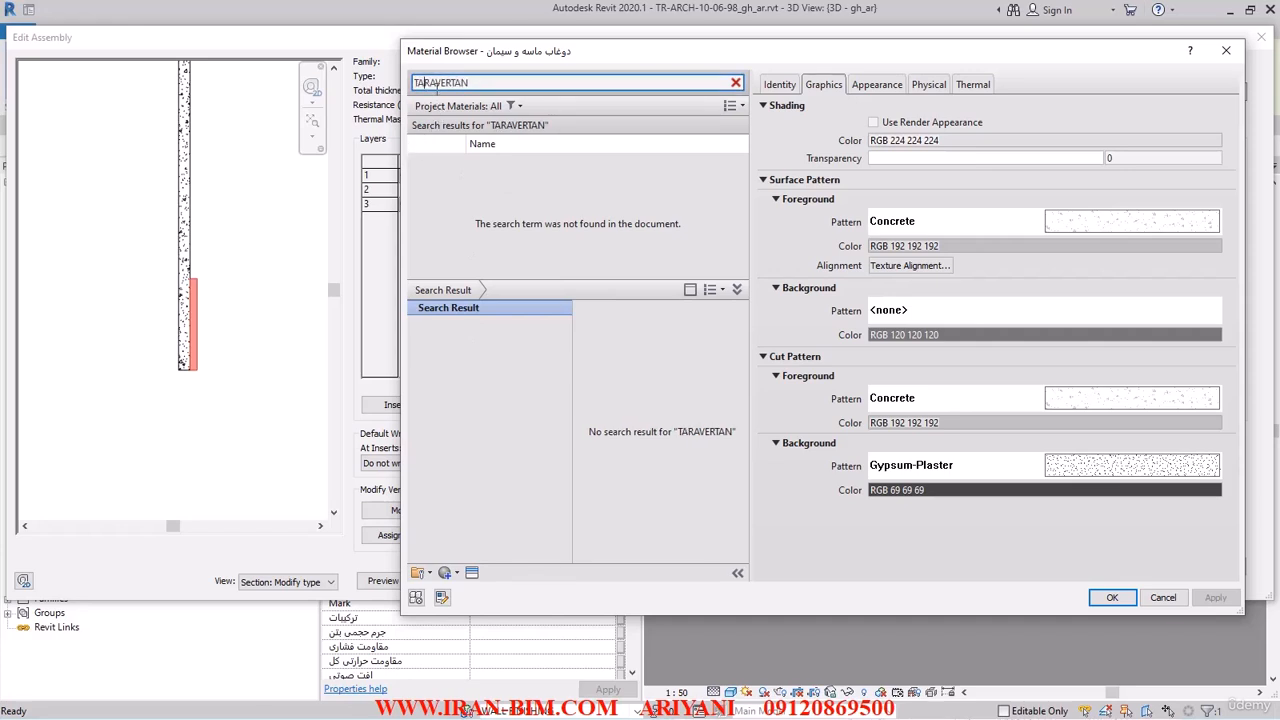
pyautogui.moveTo(470, 82); pyautogui.dragTo(414, 82)
pyautogui.write('TE')
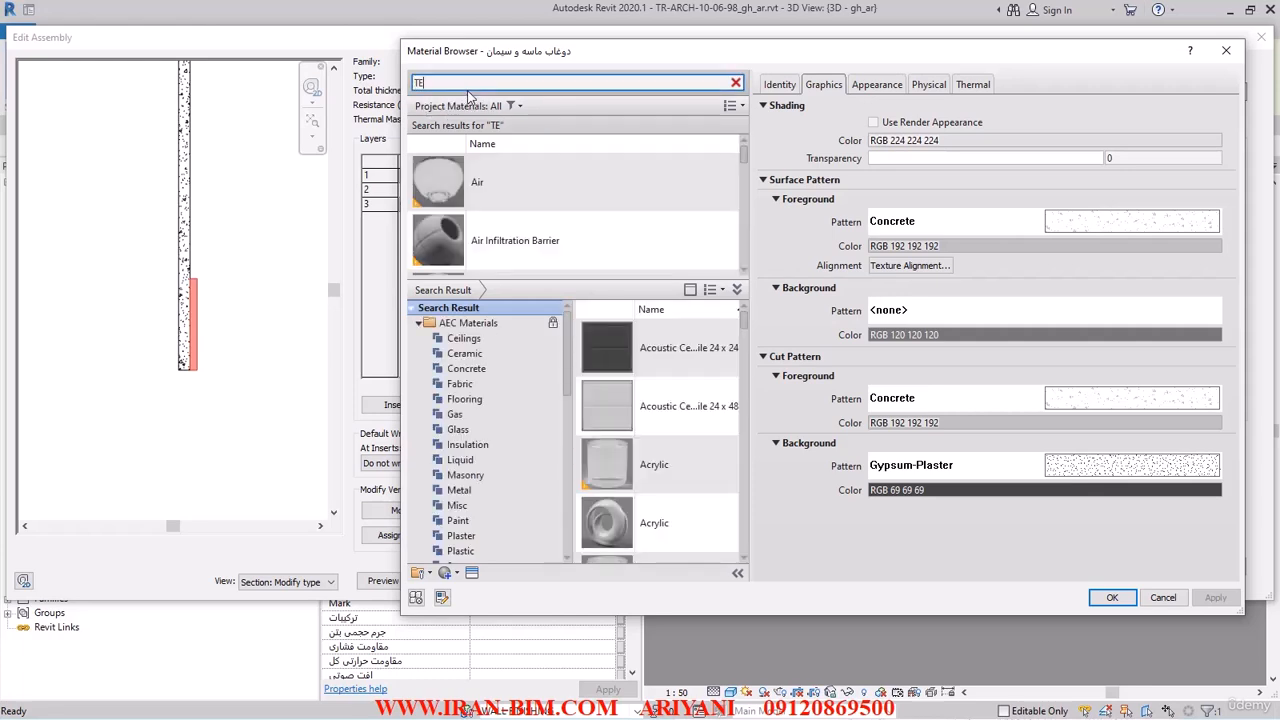
pyautogui.write('RA')
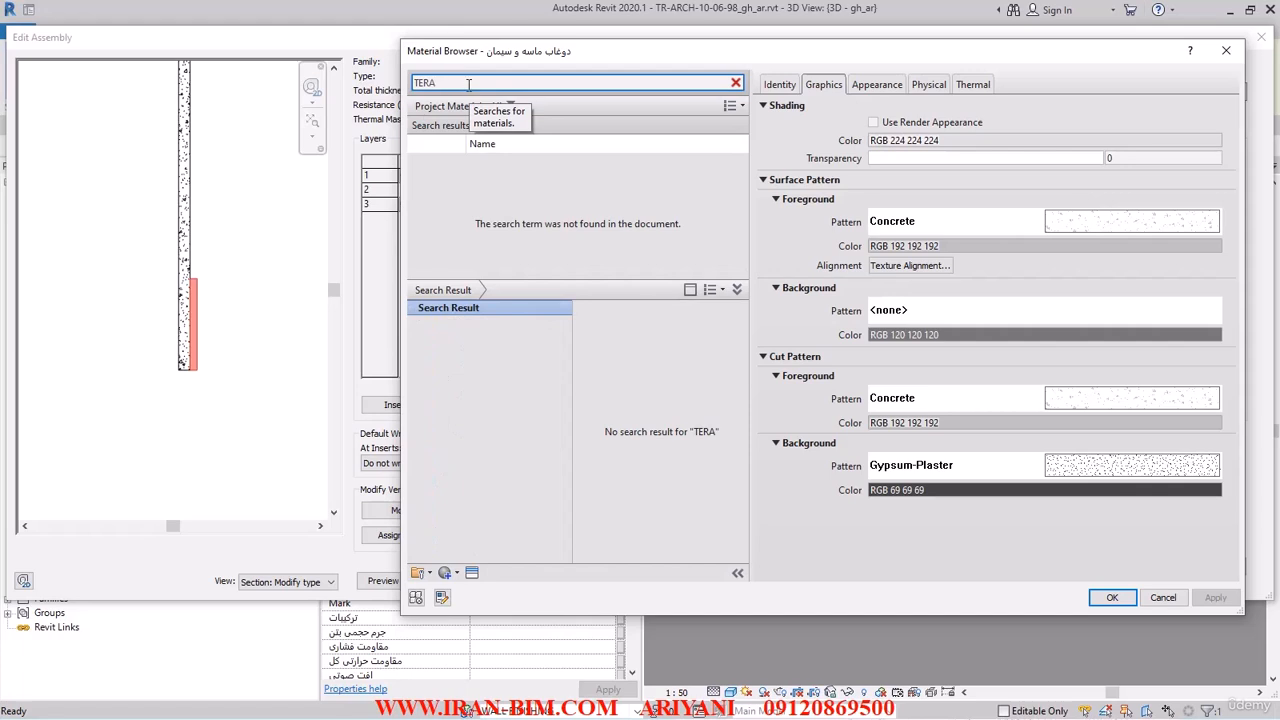
pyautogui.moveTo(421, 82); pyautogui.dragTo(484, 87)
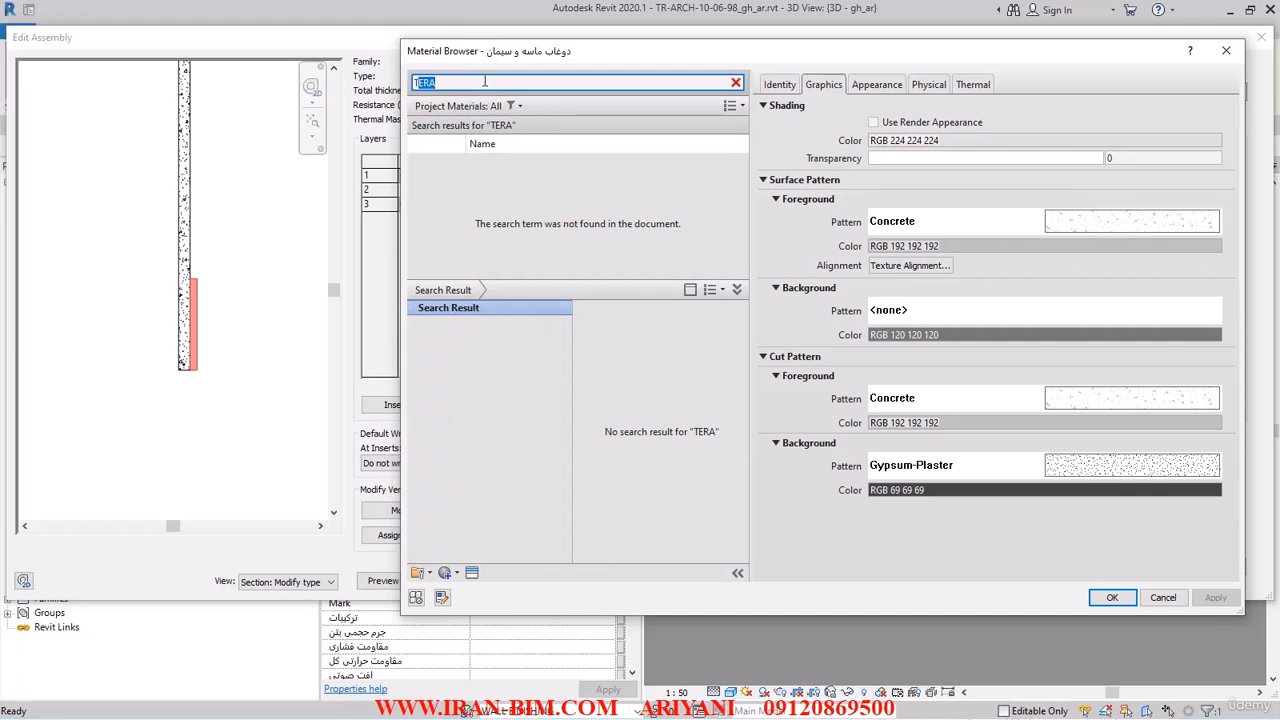
pyautogui.write('TARAV')
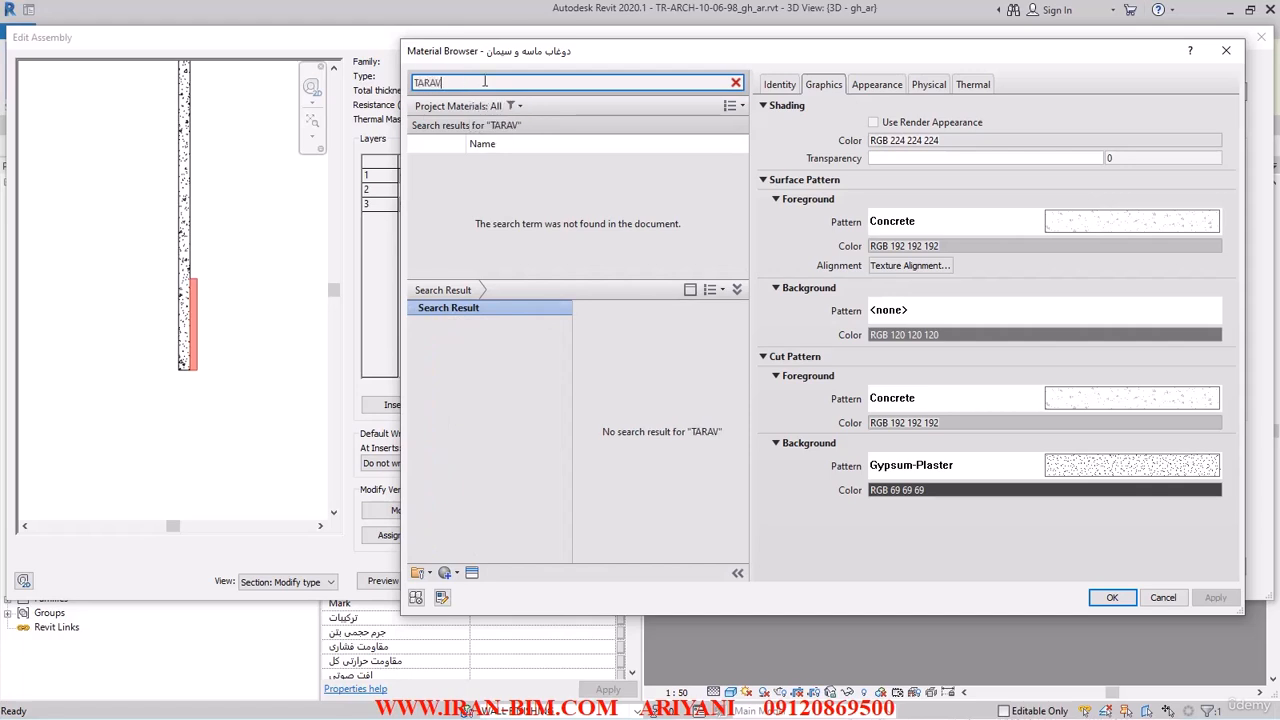
# - Search the materials for "TRAV" and add Travertine from the AEC Materials Stone library to the project materials
pyautogui.moveTo(440, 80); pyautogui.dragTo(392, 72)
pyautogui.write('TRAV')
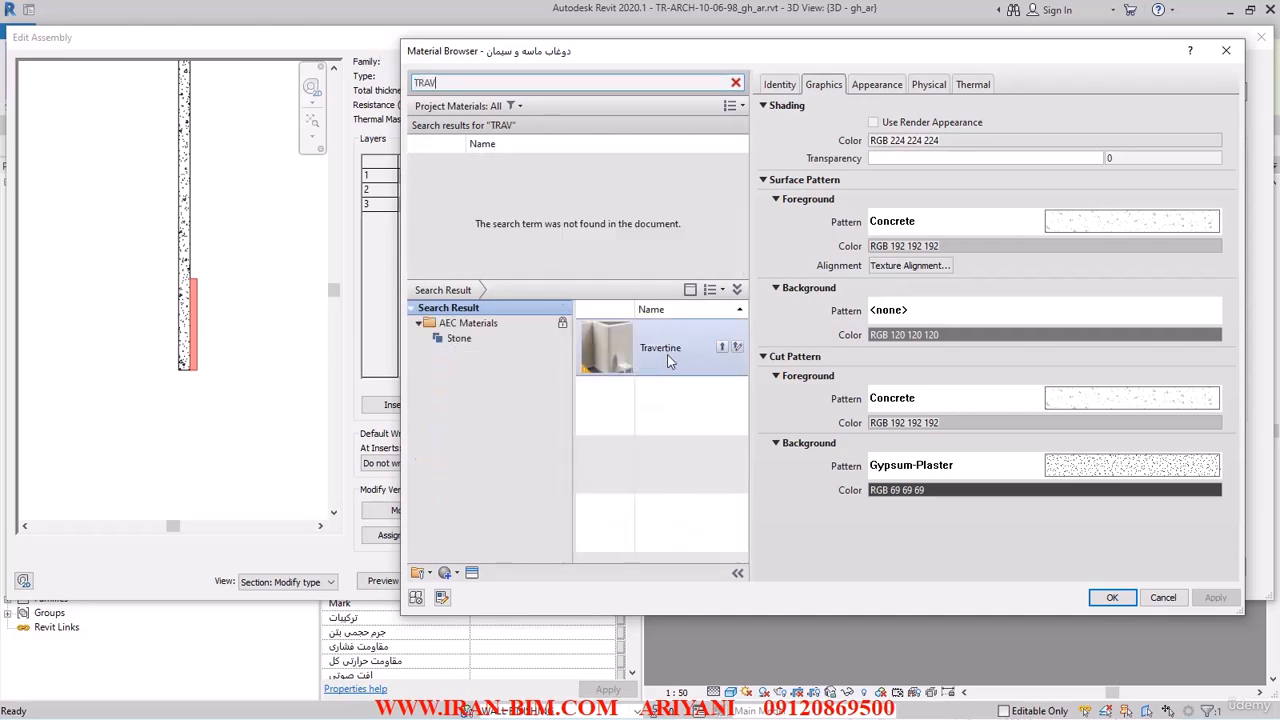
pyautogui.click(459, 338)
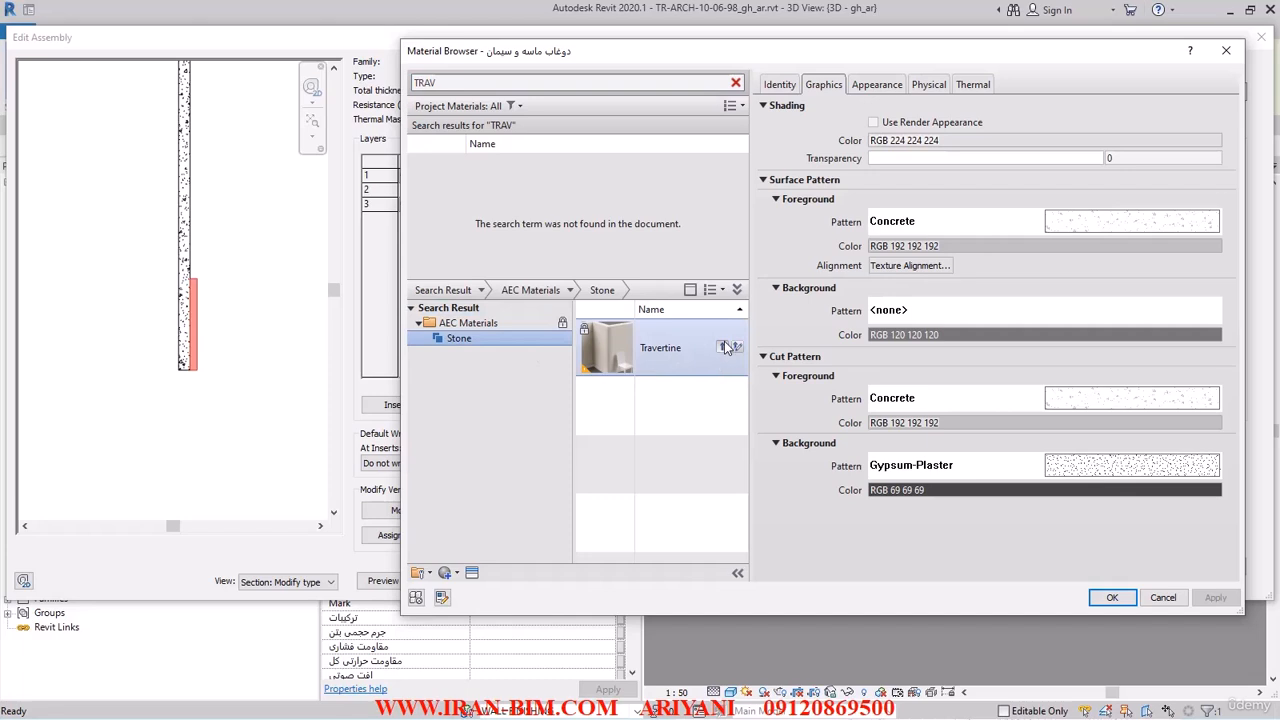
pyautogui.click(721, 347)
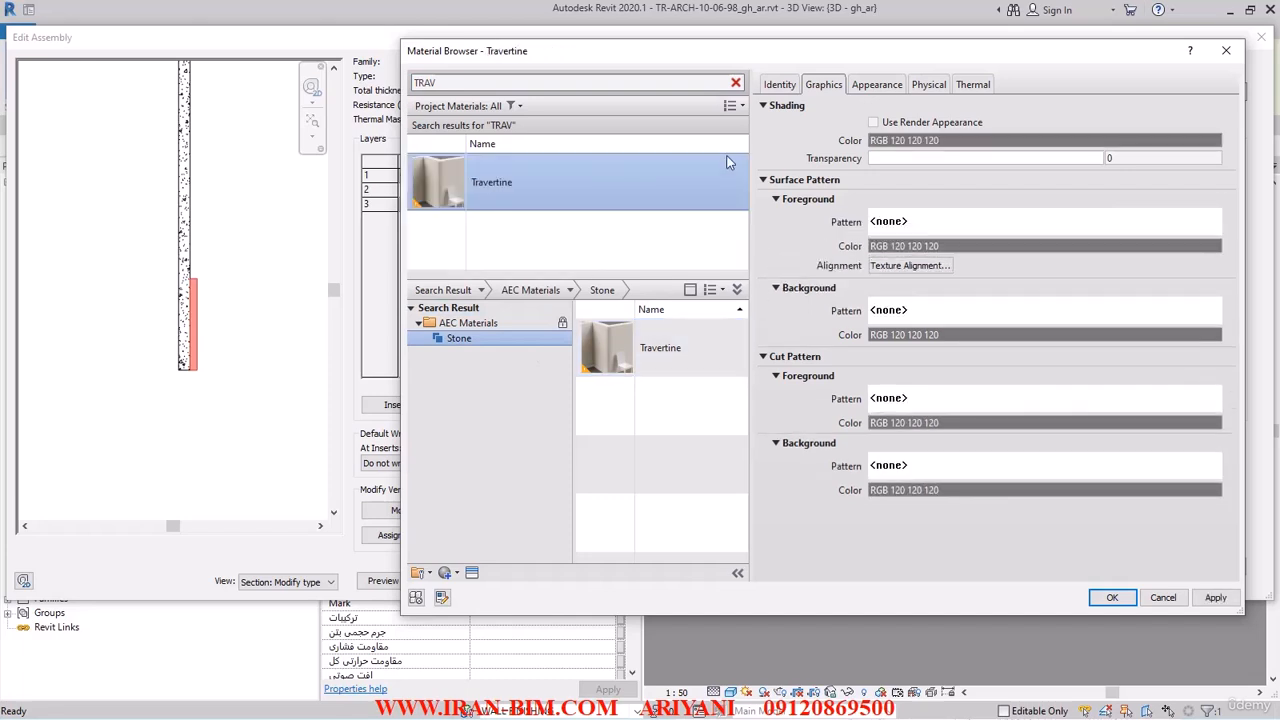
# - Rename the new Travertine material as سنگ تراورتن in its identity data
pyautogui.click(777, 85)
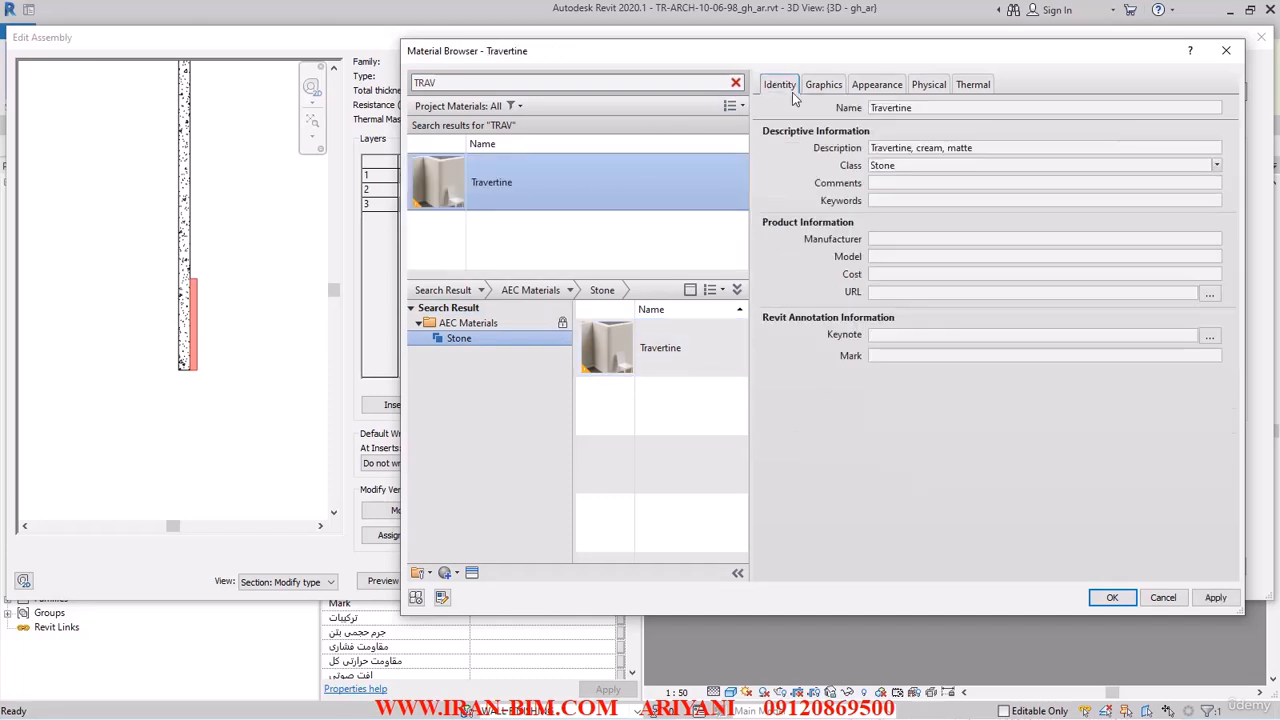
pyautogui.doubleClick(937, 104)
pyautogui.write('WALLS')
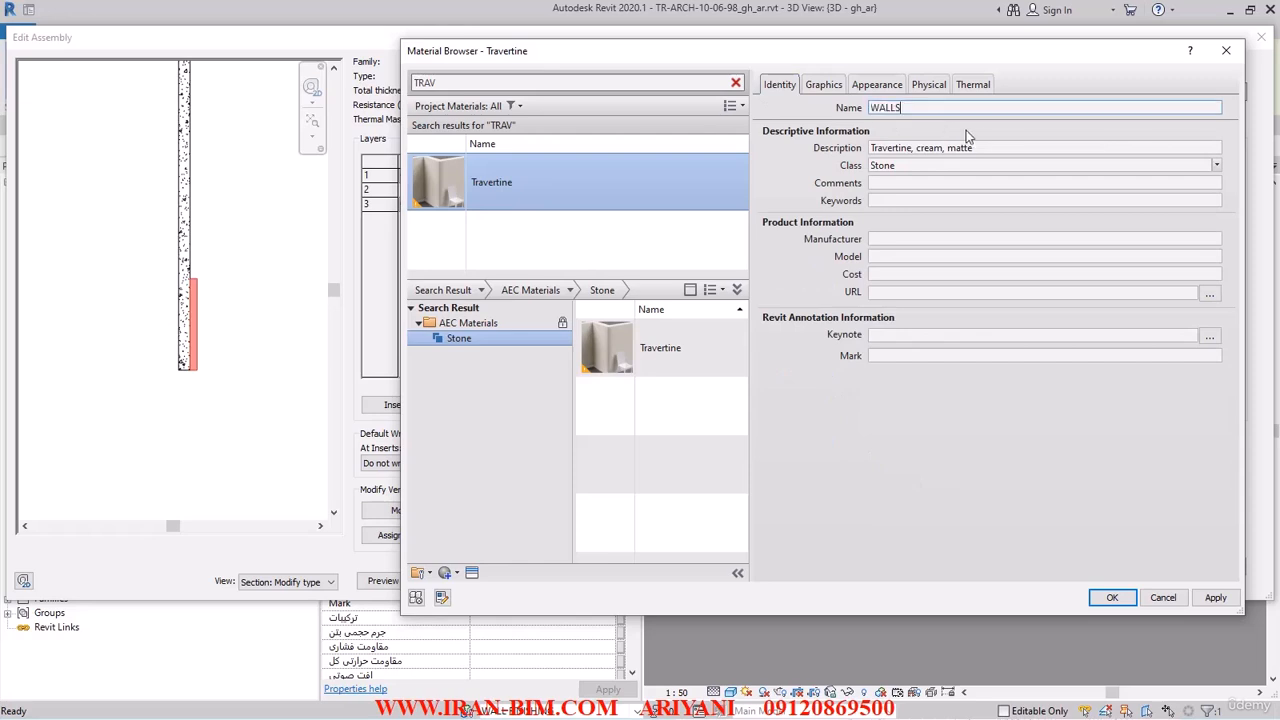
pyautogui.press('Return')
pyautogui.write('سنگ تراورتن')
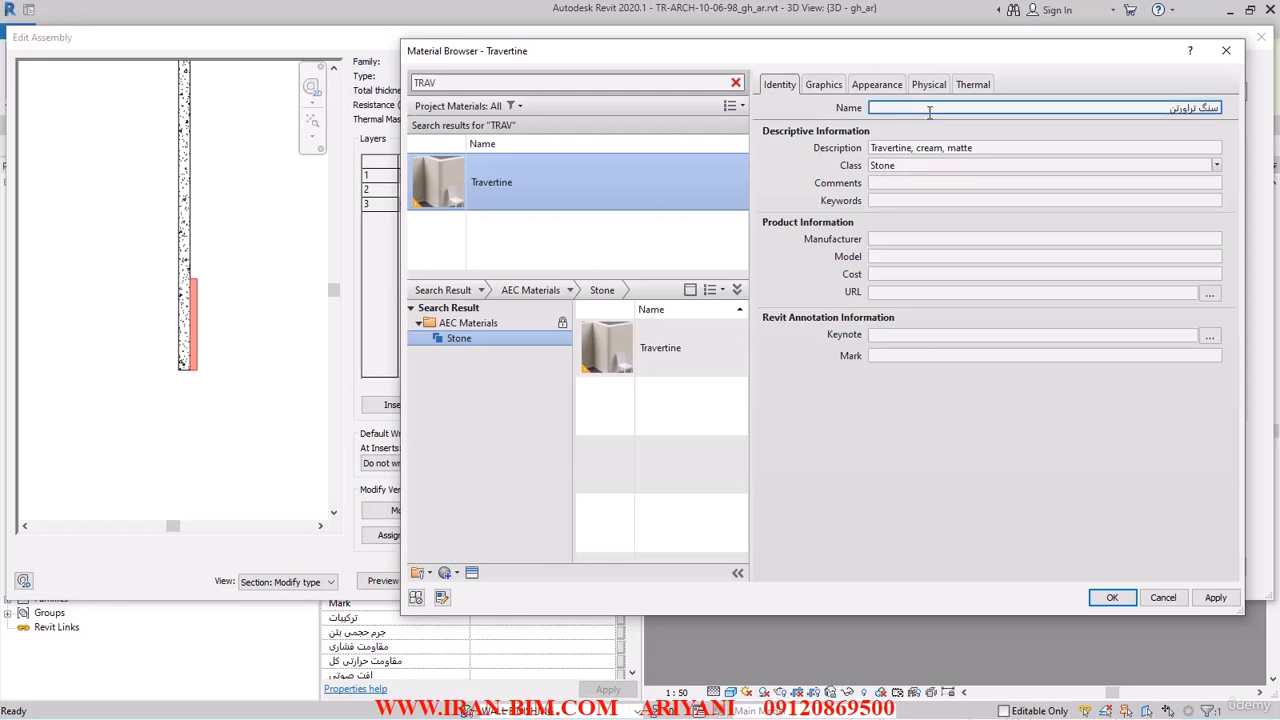
# - Replace the material's description with سنگ تراورتن شیری
pyautogui.click(984, 149)
pyautogui.moveTo(1010, 149); pyautogui.dragTo(848, 170)
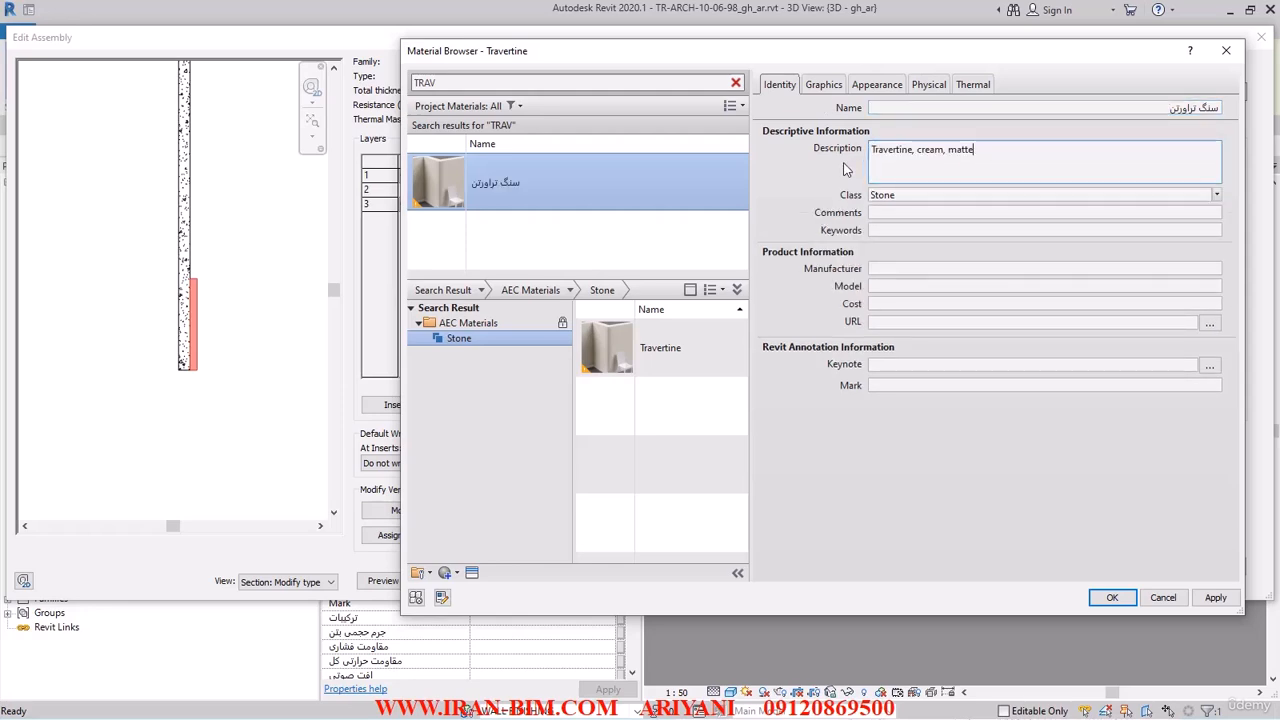
pyautogui.write('سنگ تر')
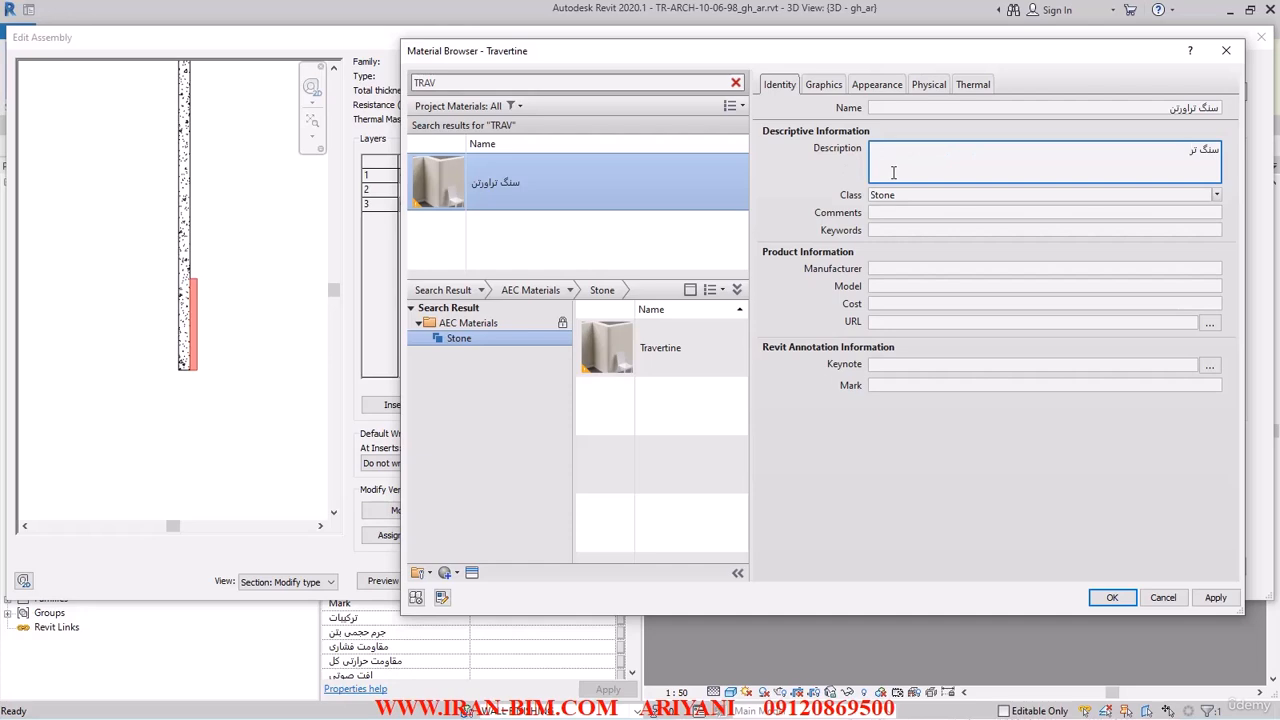
pyautogui.write('اورتن شیری')
pyautogui.press('Tab')
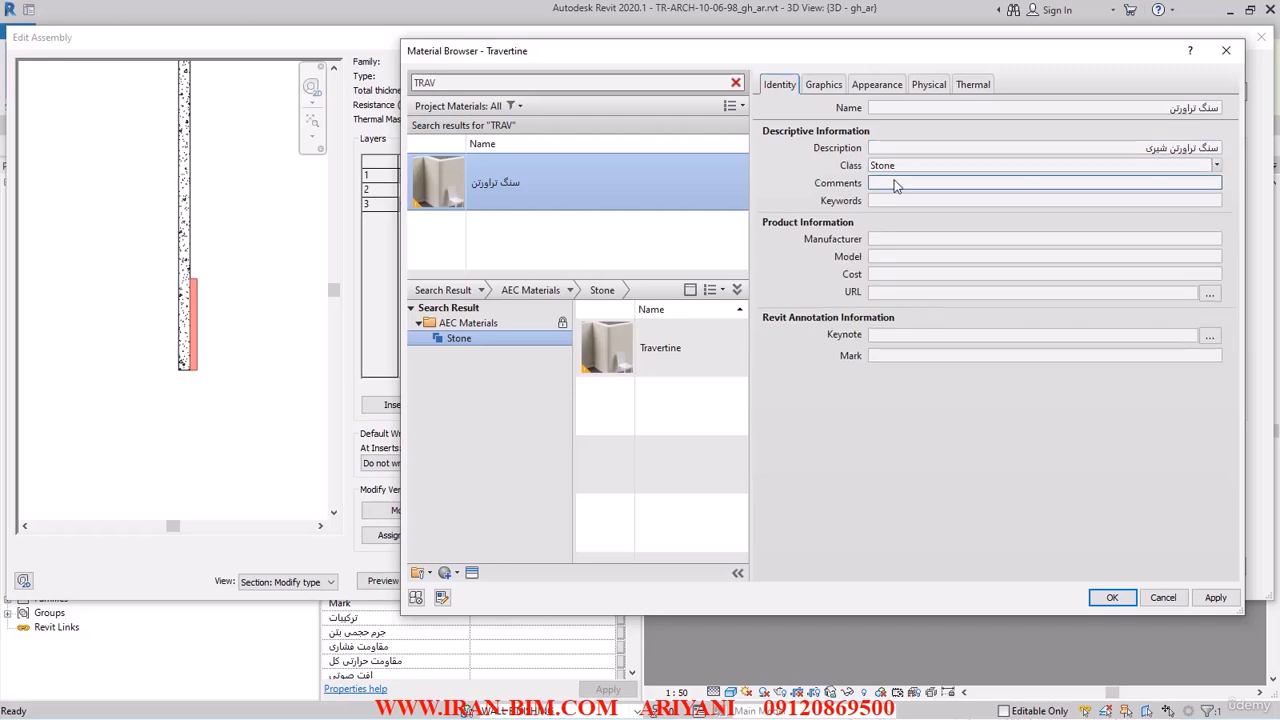
# - Assign keynote W-17 from the WALLS group to the travertine material
pyautogui.click(1209, 336)
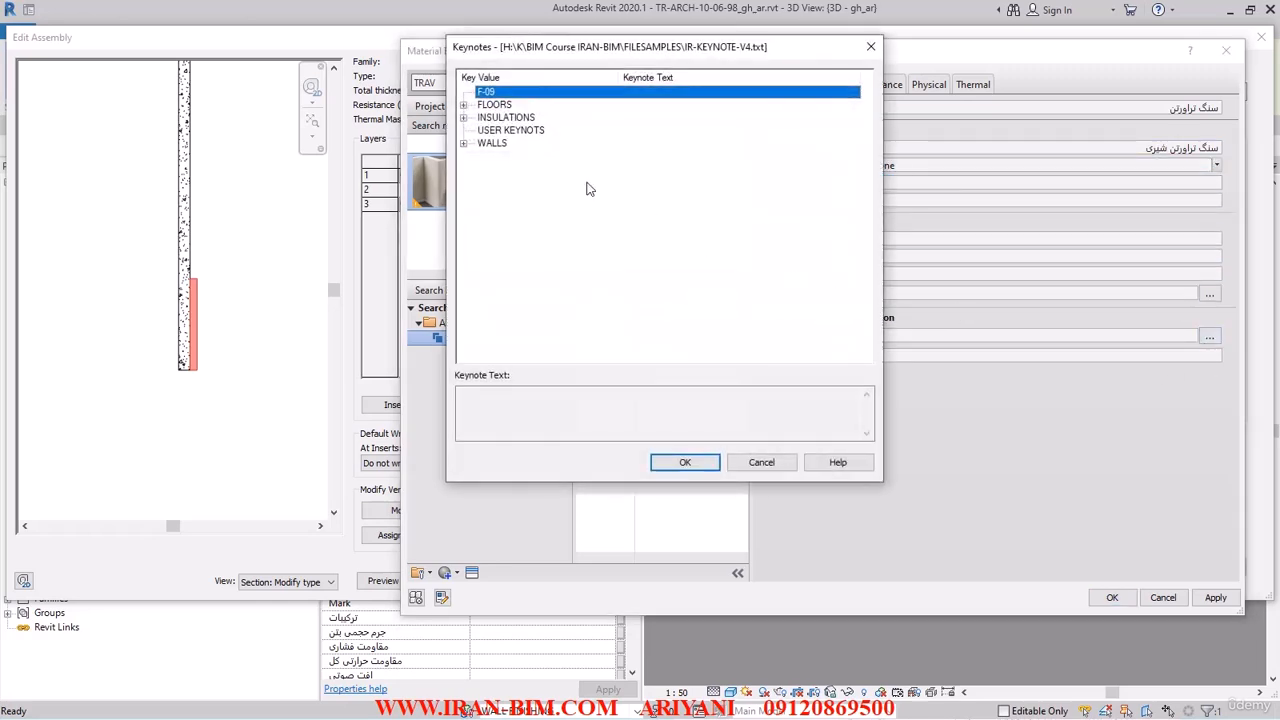
pyautogui.click(464, 140)
pyautogui.click(660, 347)
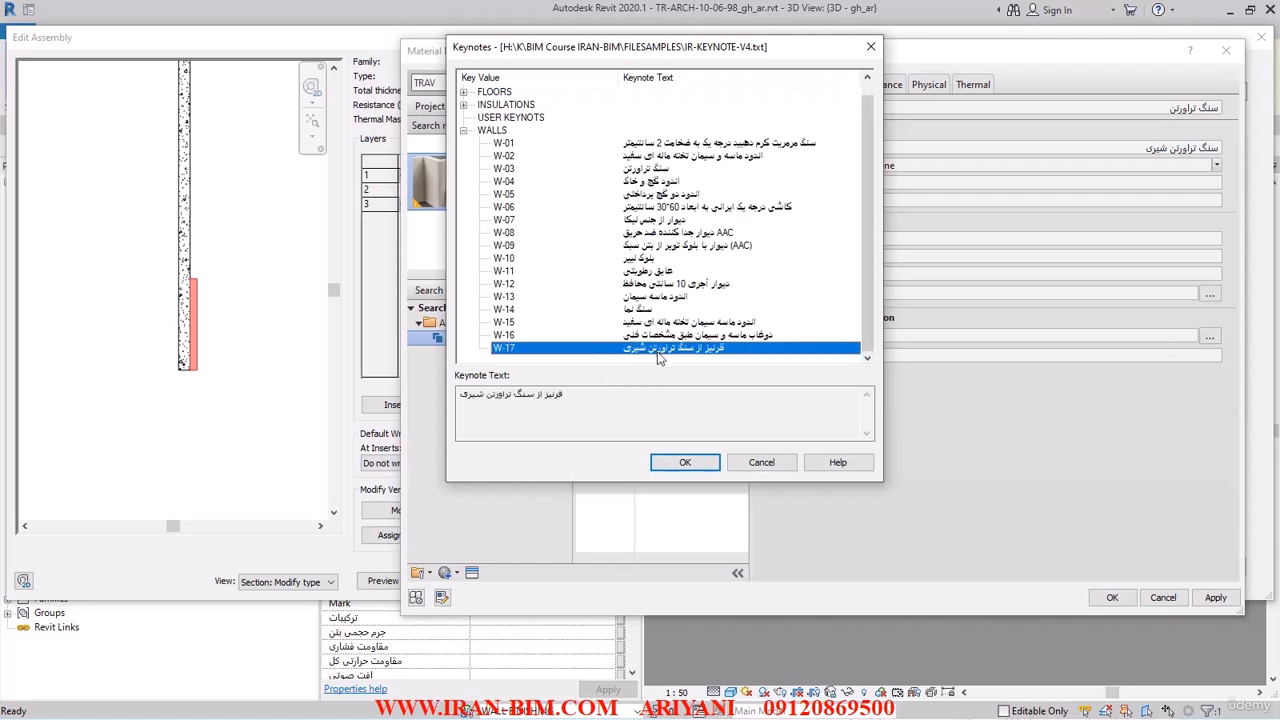
pyautogui.click(685, 462)
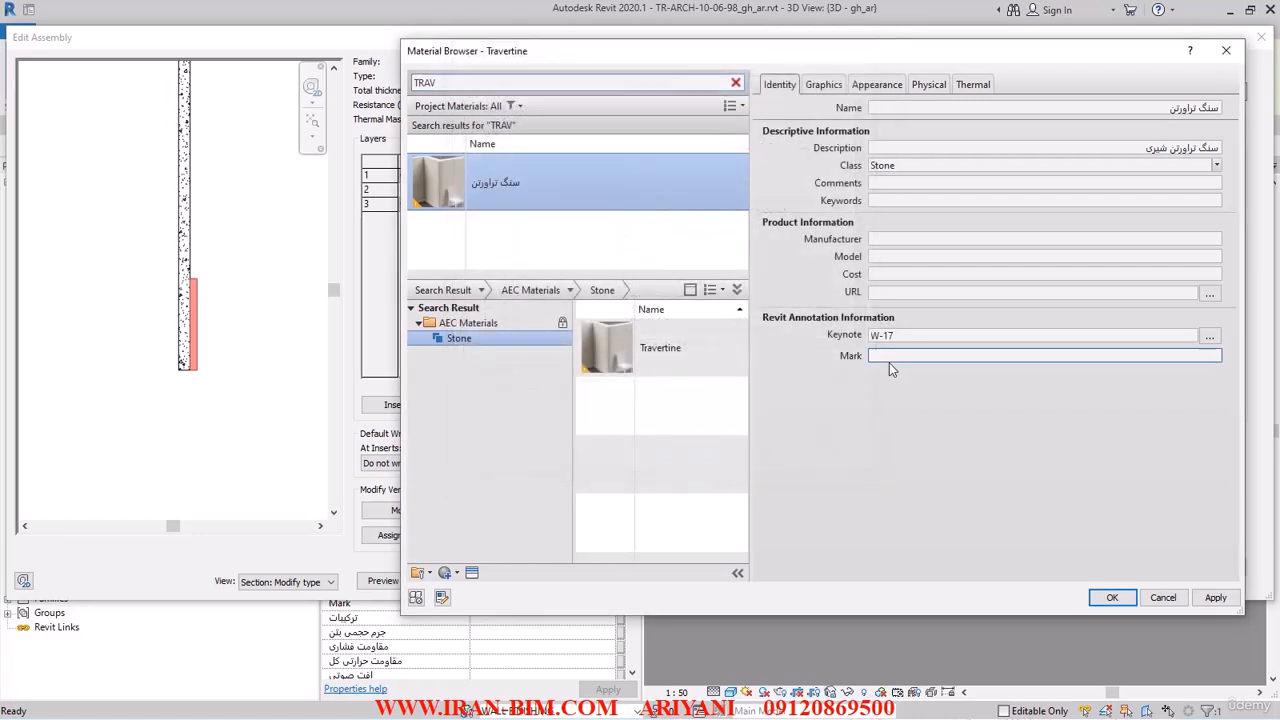
# - Copy the material's name into its Mark, سنگ تراورتن, and apply the identity changes
pyautogui.click(1197, 108)
pyautogui.hotkey('ctrl', 'c')
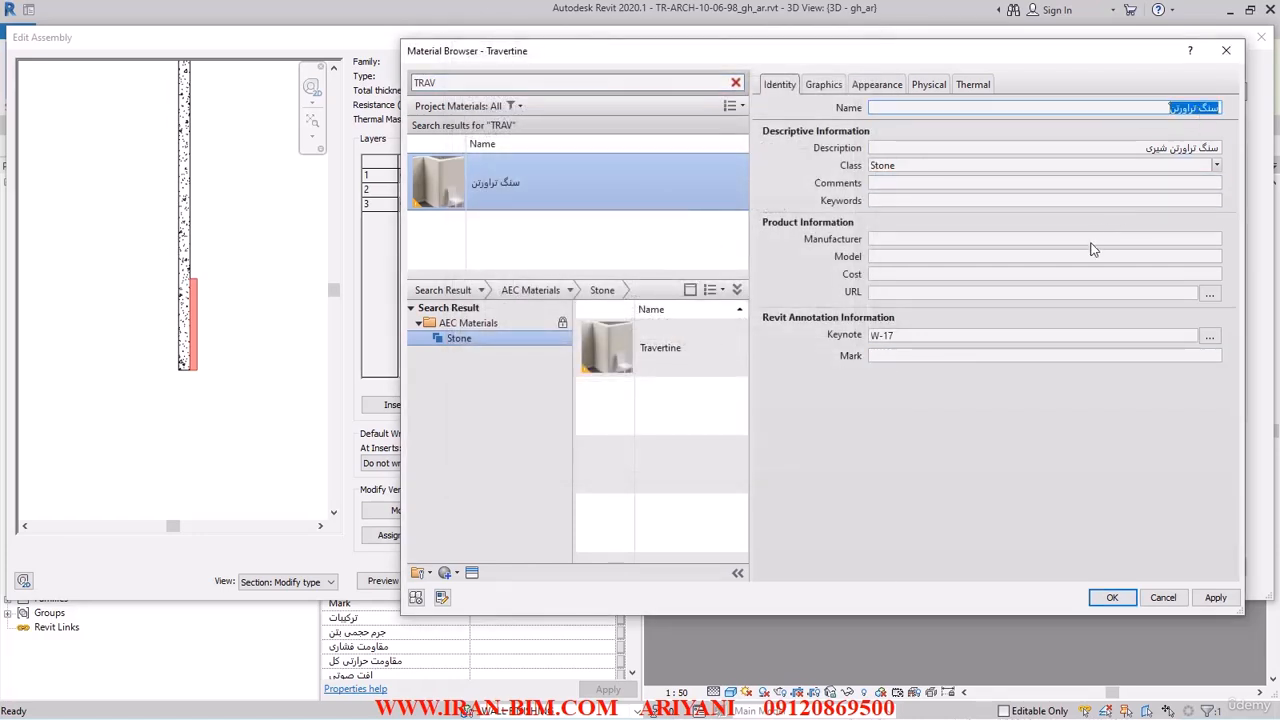
pyautogui.click(909, 357)
pyautogui.hotkey('ctrl', 'v')
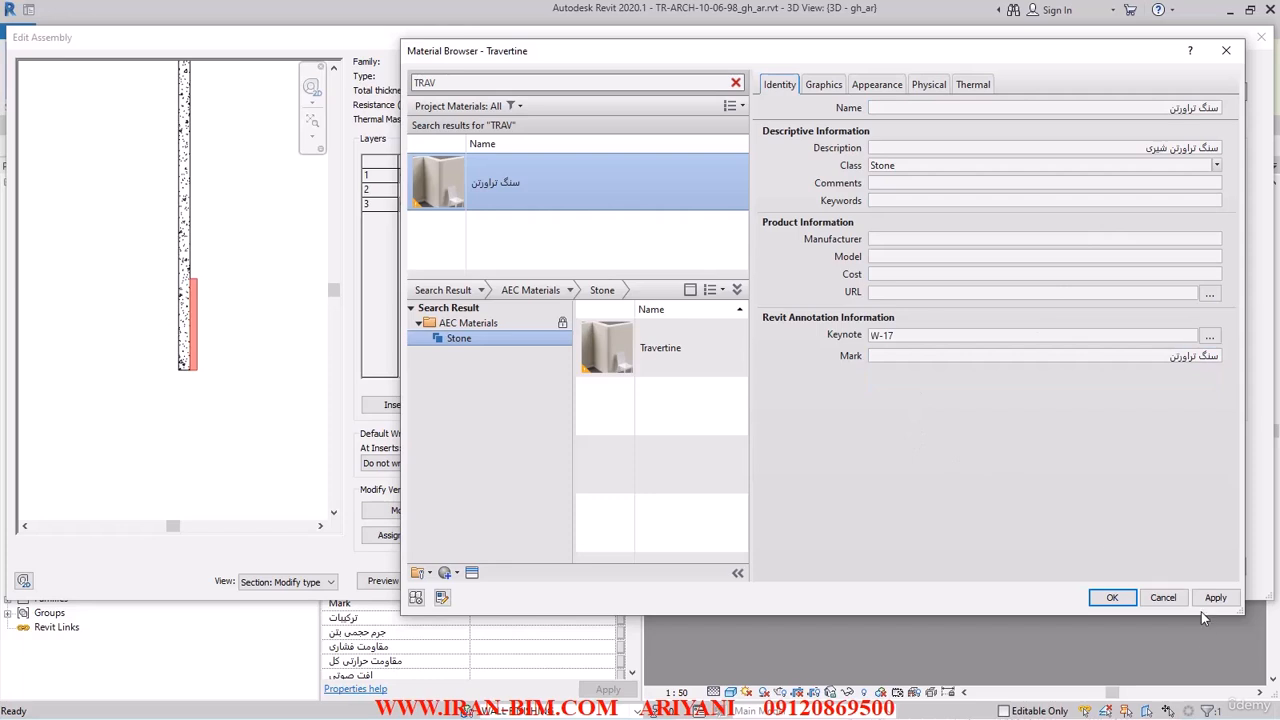
pyautogui.click(1214, 598)
# - Open the replacement assets for the material's appearance and search them for "TRAVE"
pyautogui.click(824, 86)
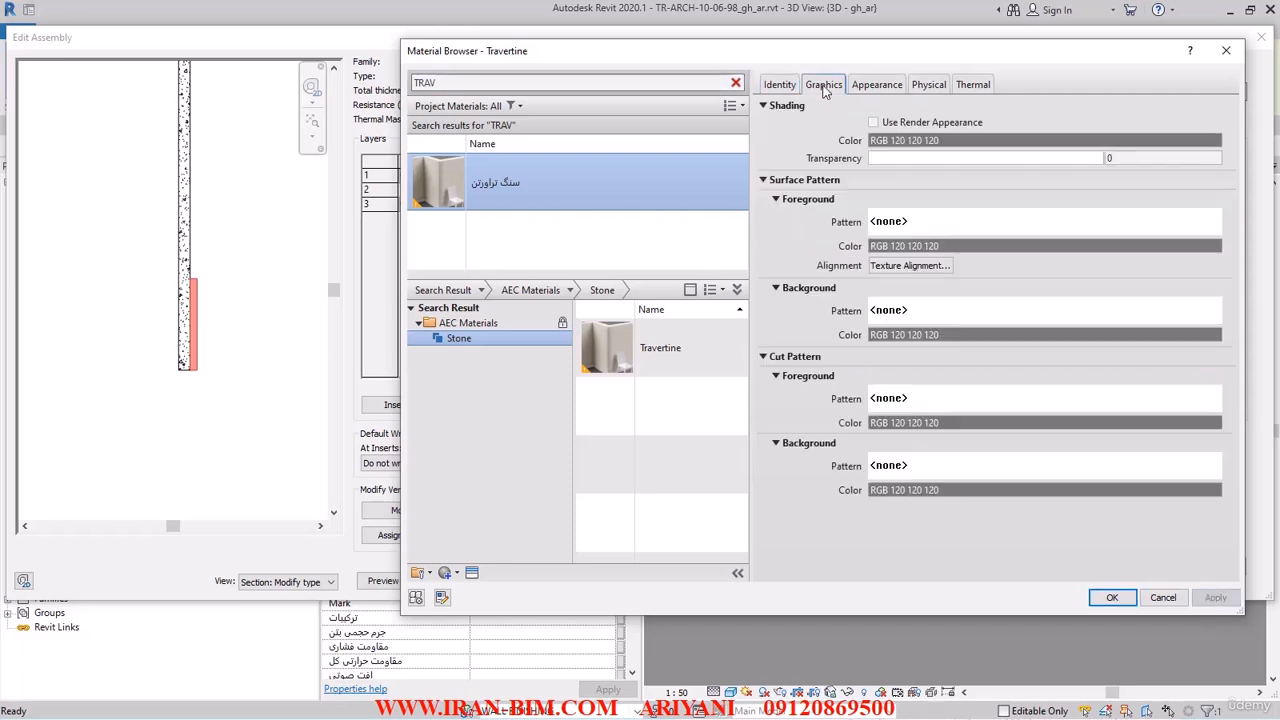
pyautogui.click(884, 85)
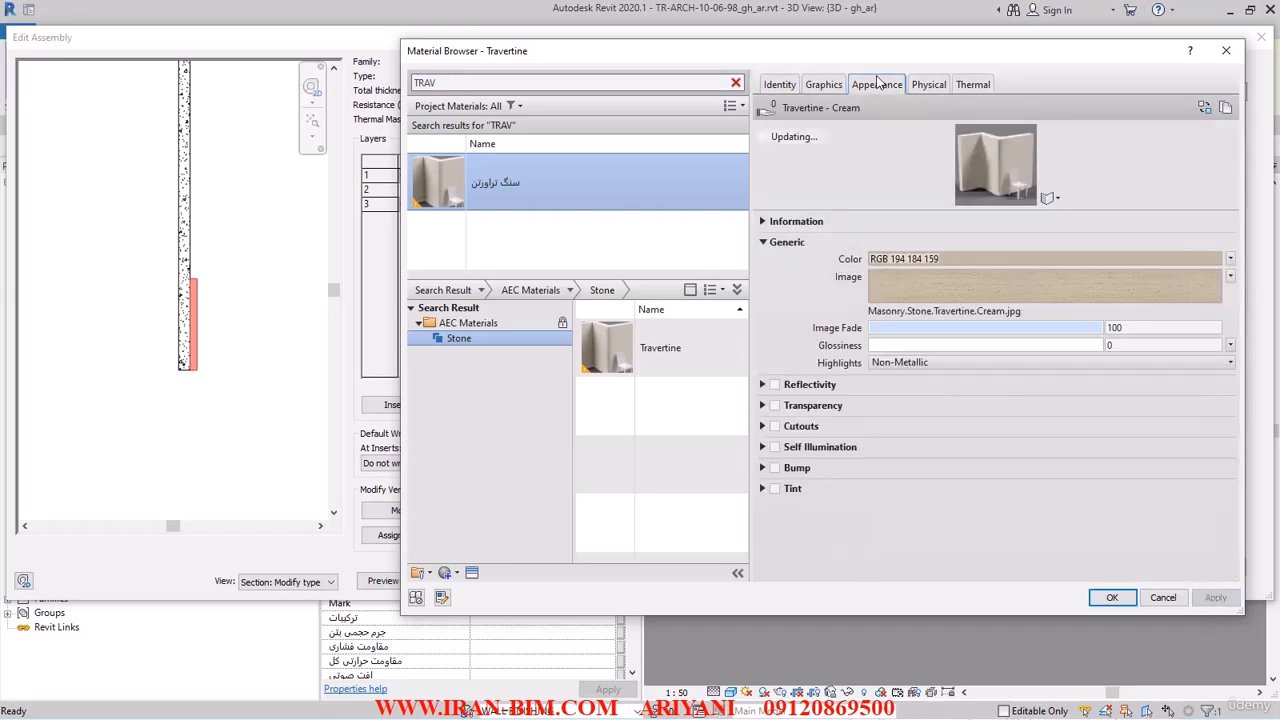
pyautogui.click(1204, 107)
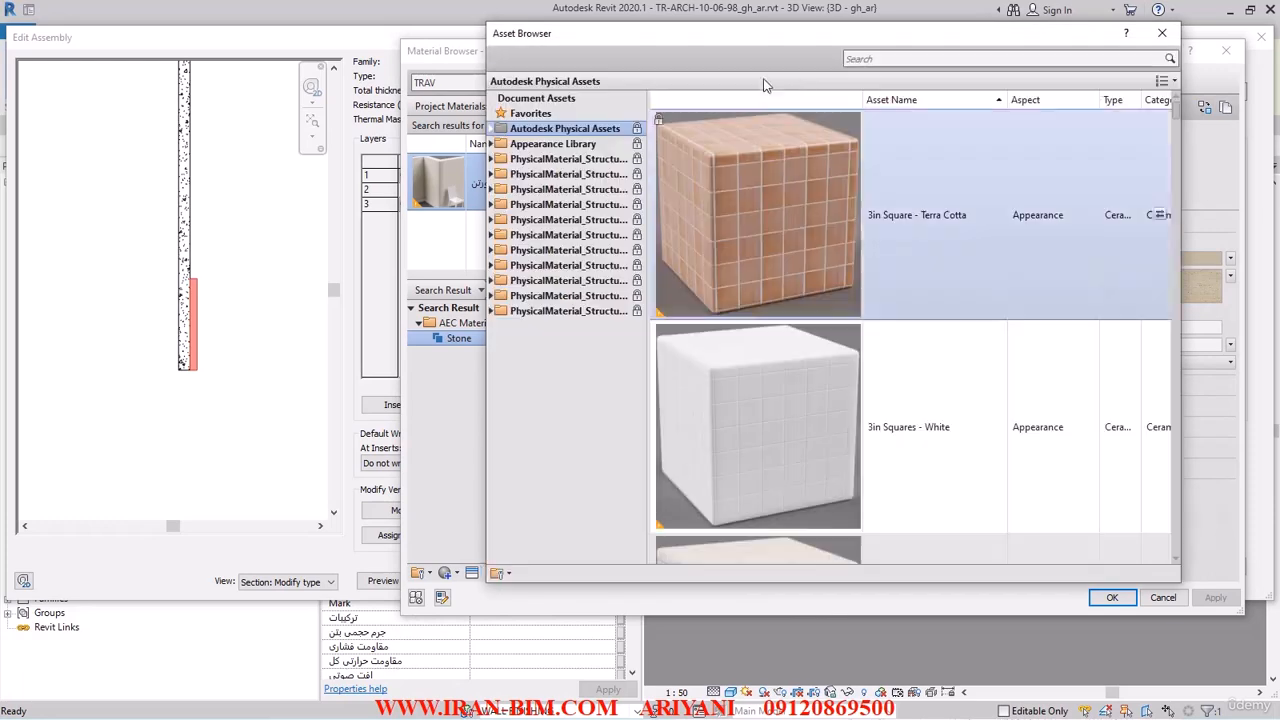
pyautogui.click(866, 58)
pyautogui.moveTo(824, 32); pyautogui.dragTo(880, 37)
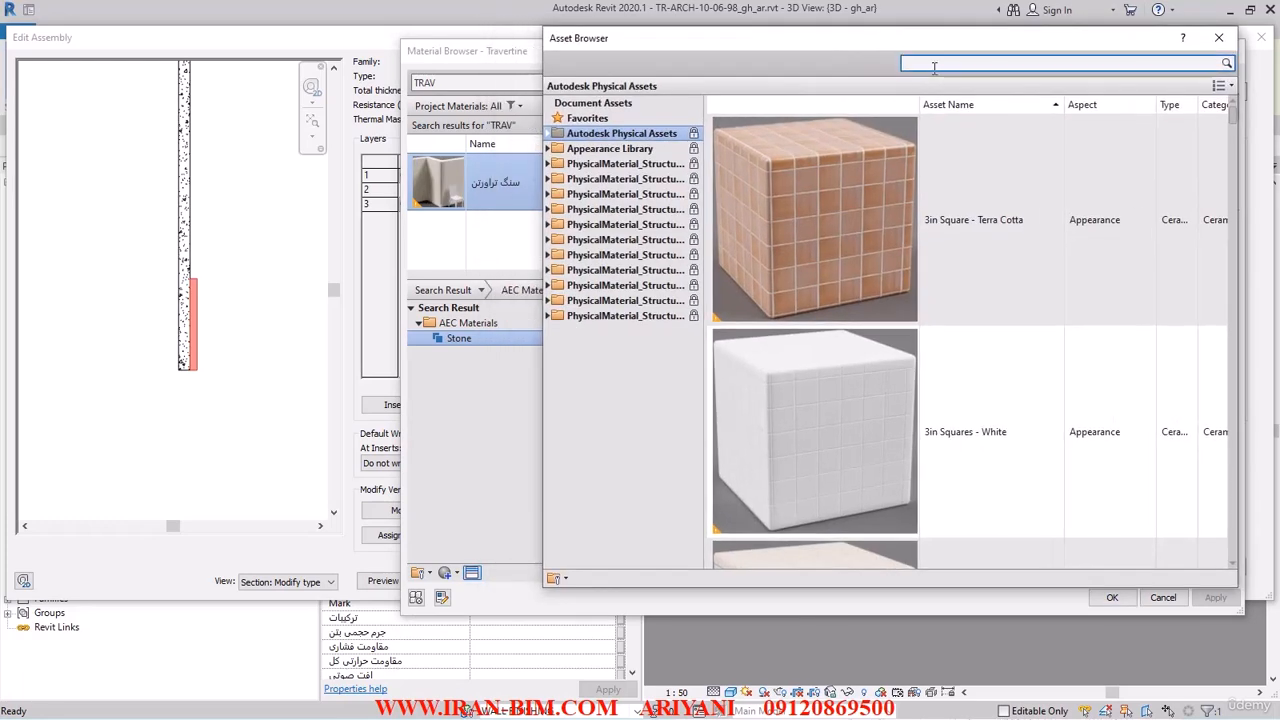
pyautogui.moveTo(854, 38); pyautogui.dragTo(1013, 55)
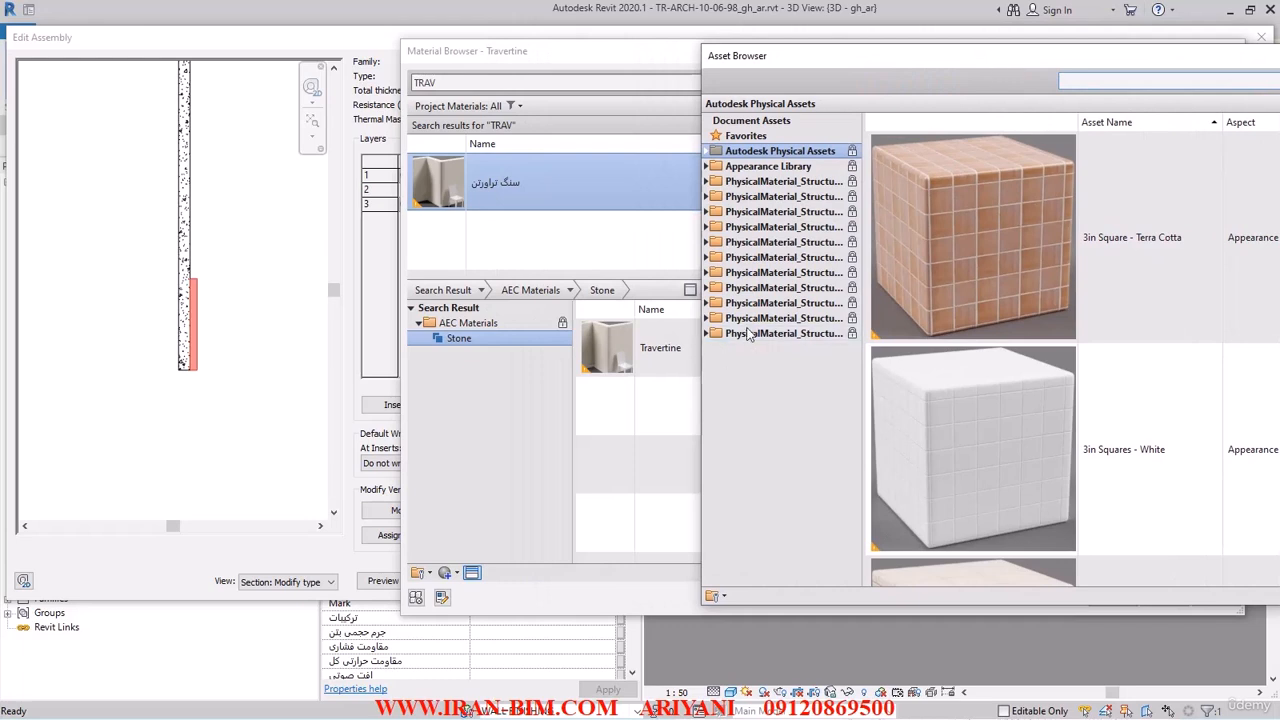
pyautogui.click(1086, 82)
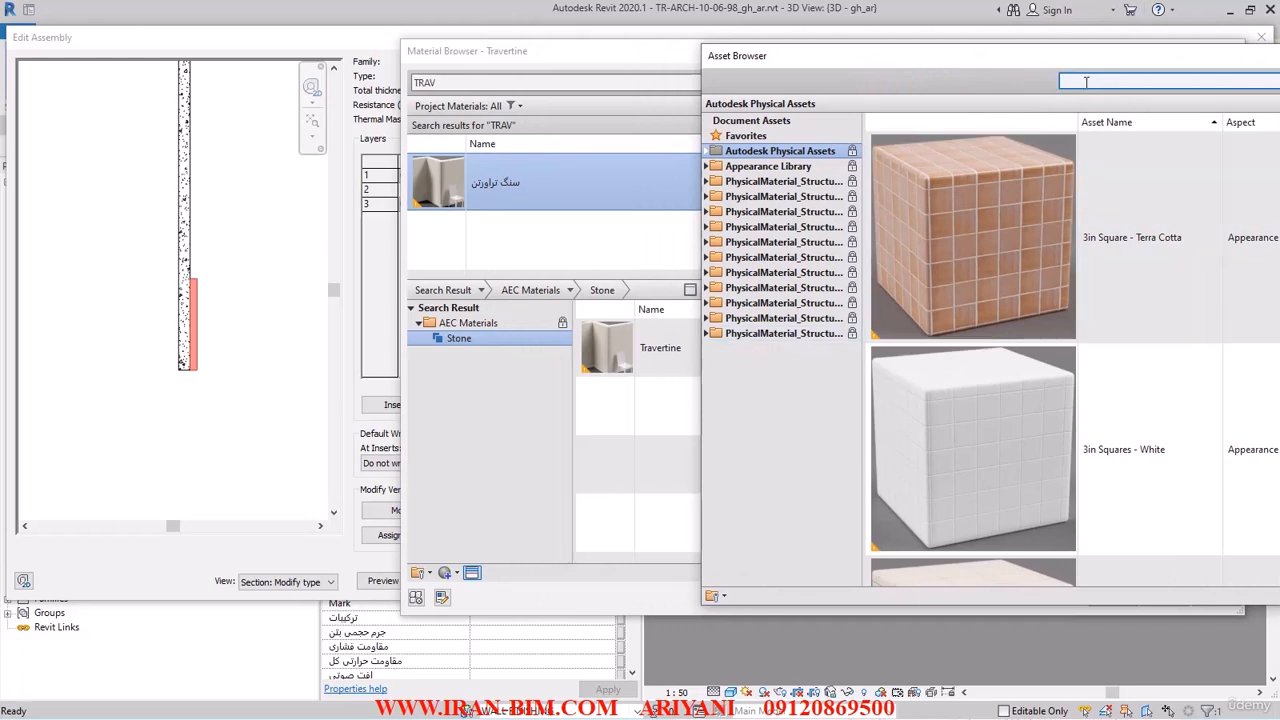
pyautogui.write('TRAVE')
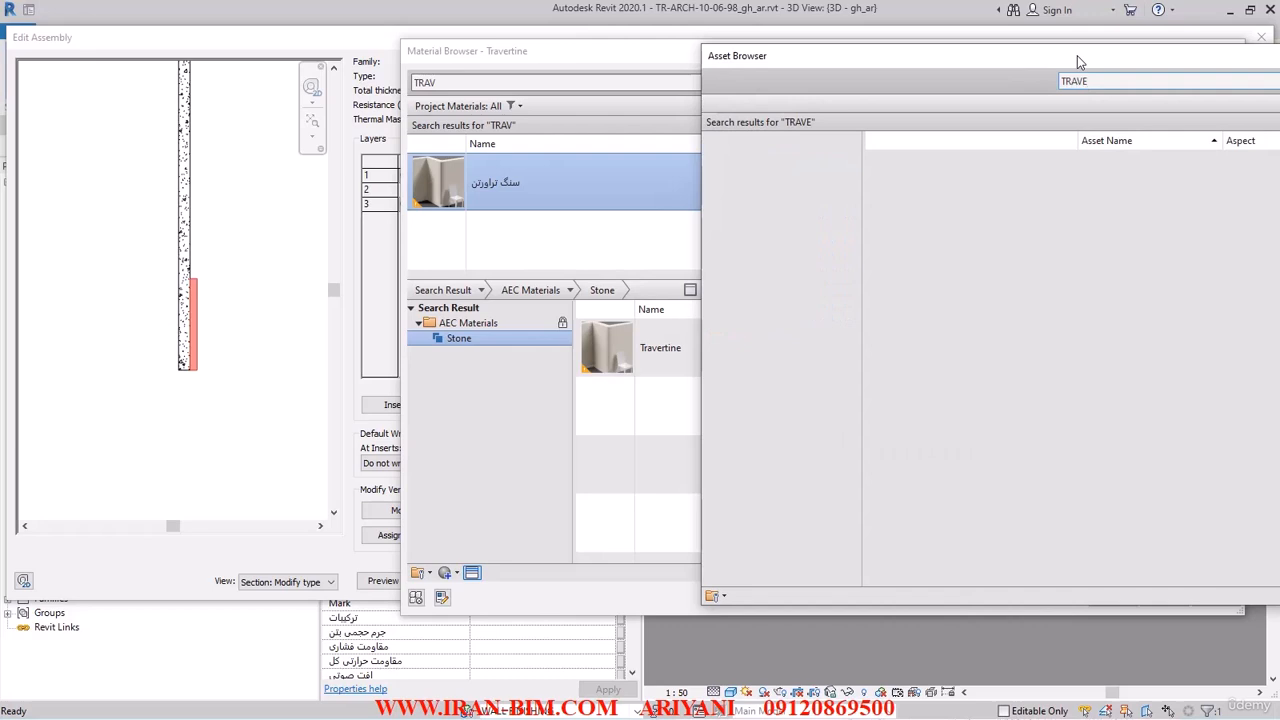
pyautogui.moveTo(1077, 55); pyautogui.dragTo(766, 42)
# - Compare the travertine appearance assets in the Masonry and Stone categories, and close the asset browser without replacing the current one
pyautogui.click(798, 289)
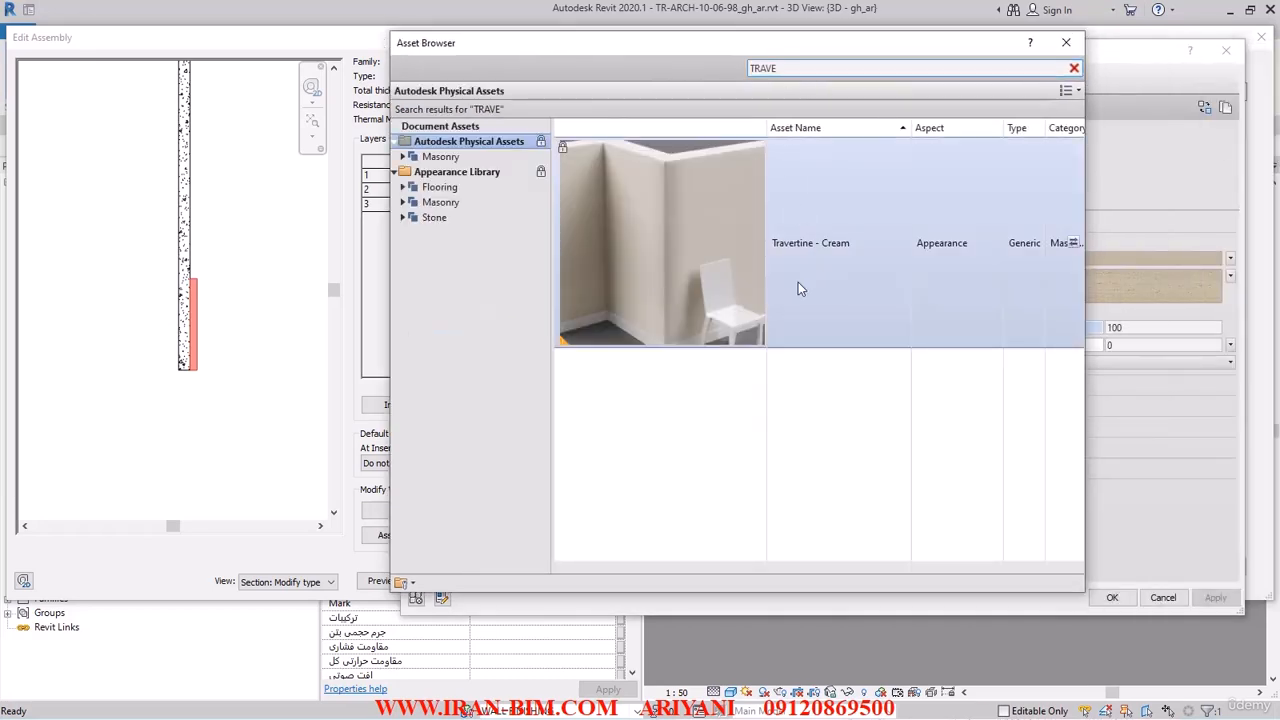
pyautogui.click(436, 218)
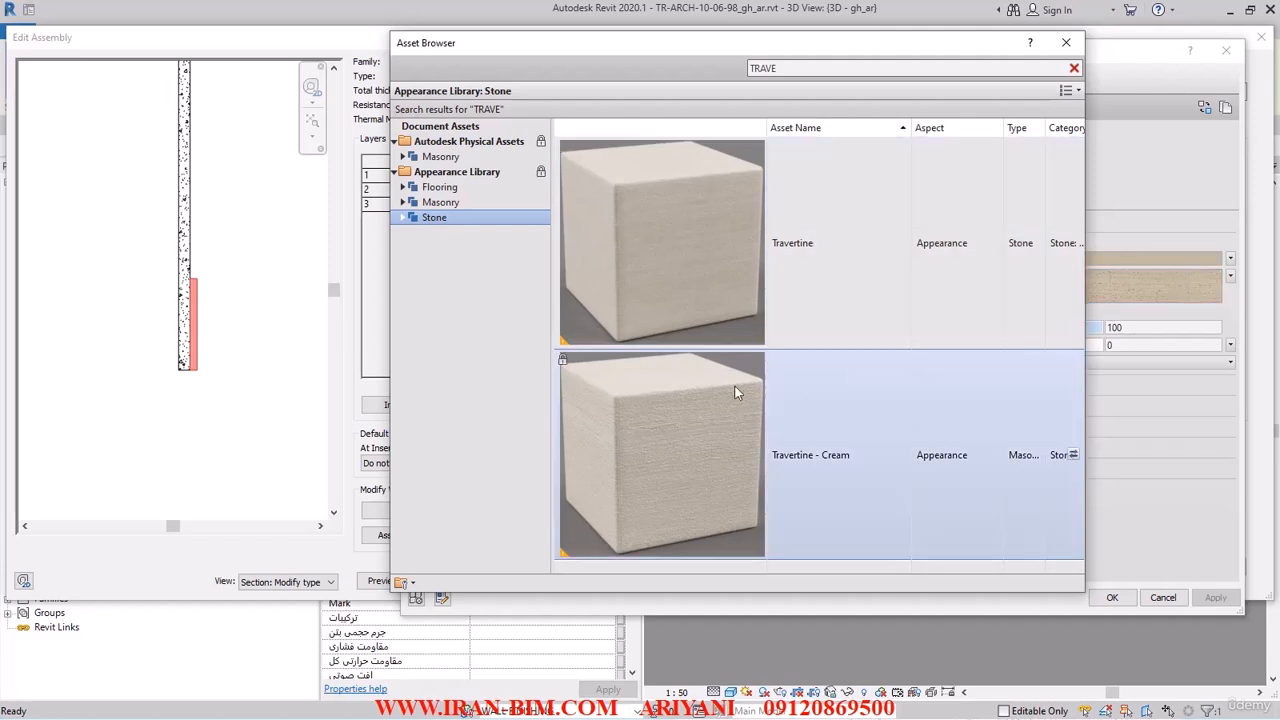
pyautogui.click(440, 202)
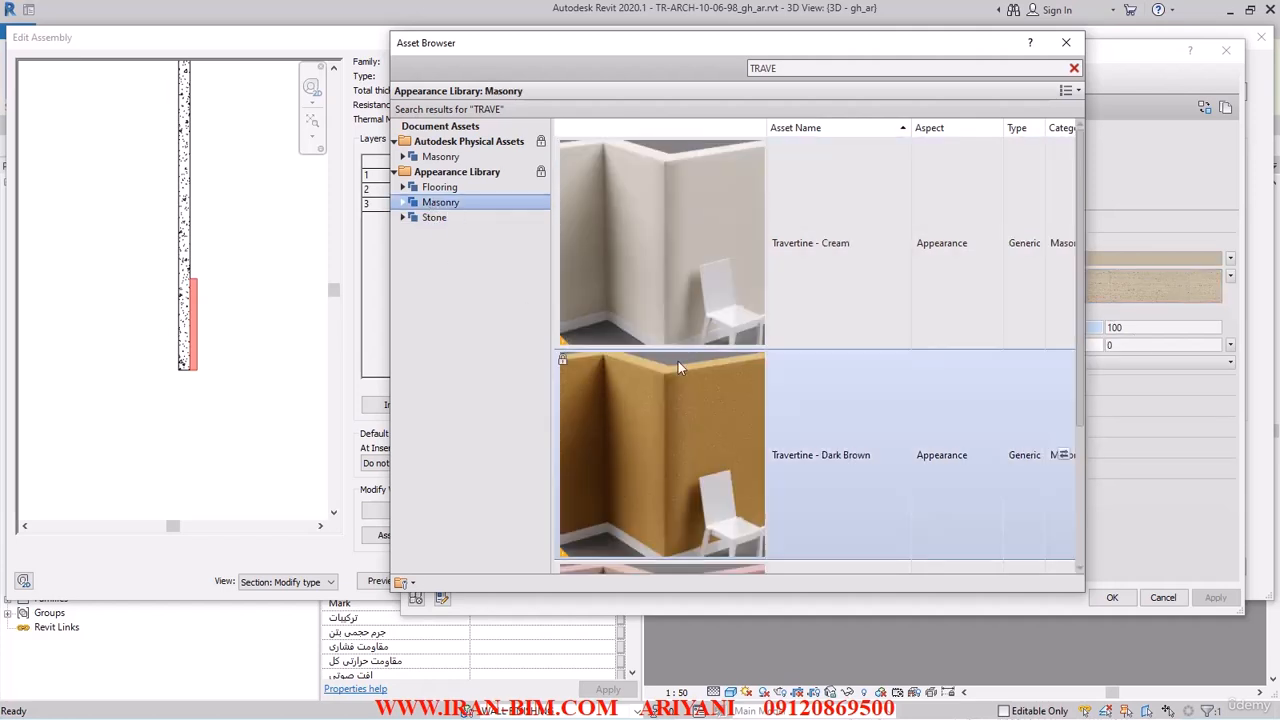
pyautogui.scroll(-1, 690, 375)
pyautogui.click(440, 157)
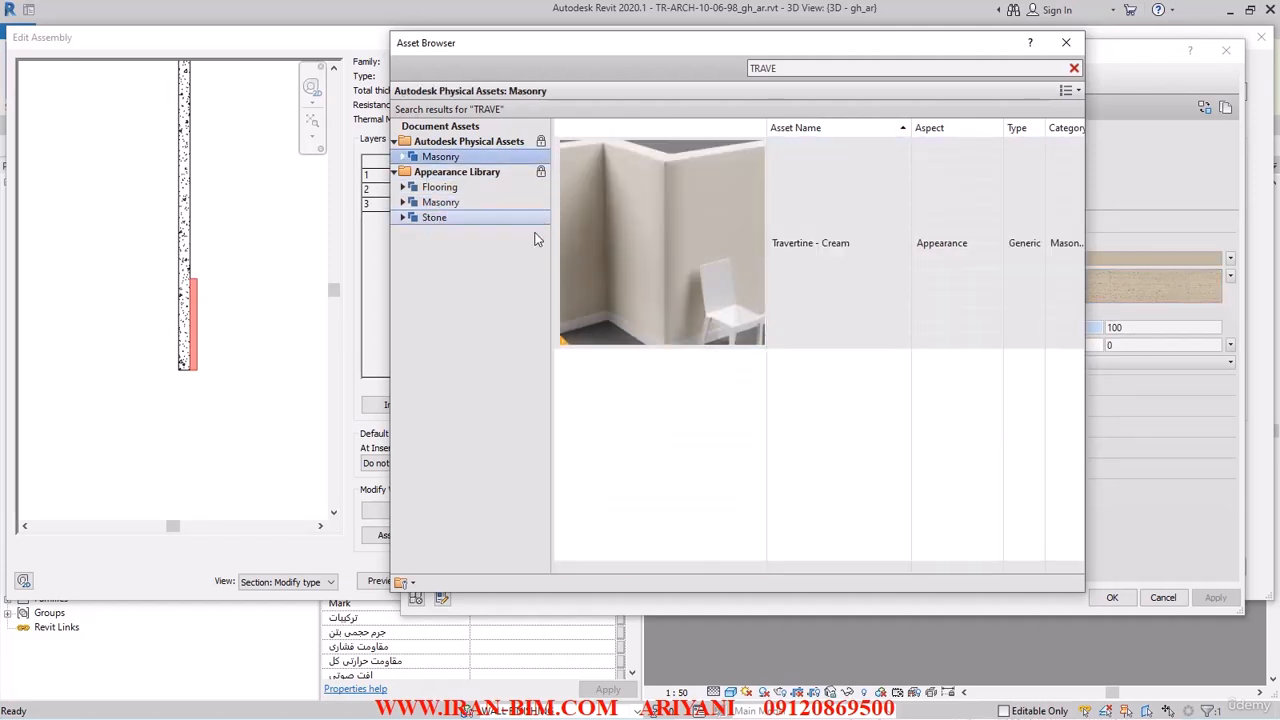
pyautogui.click(440, 202)
pyautogui.click(434, 217)
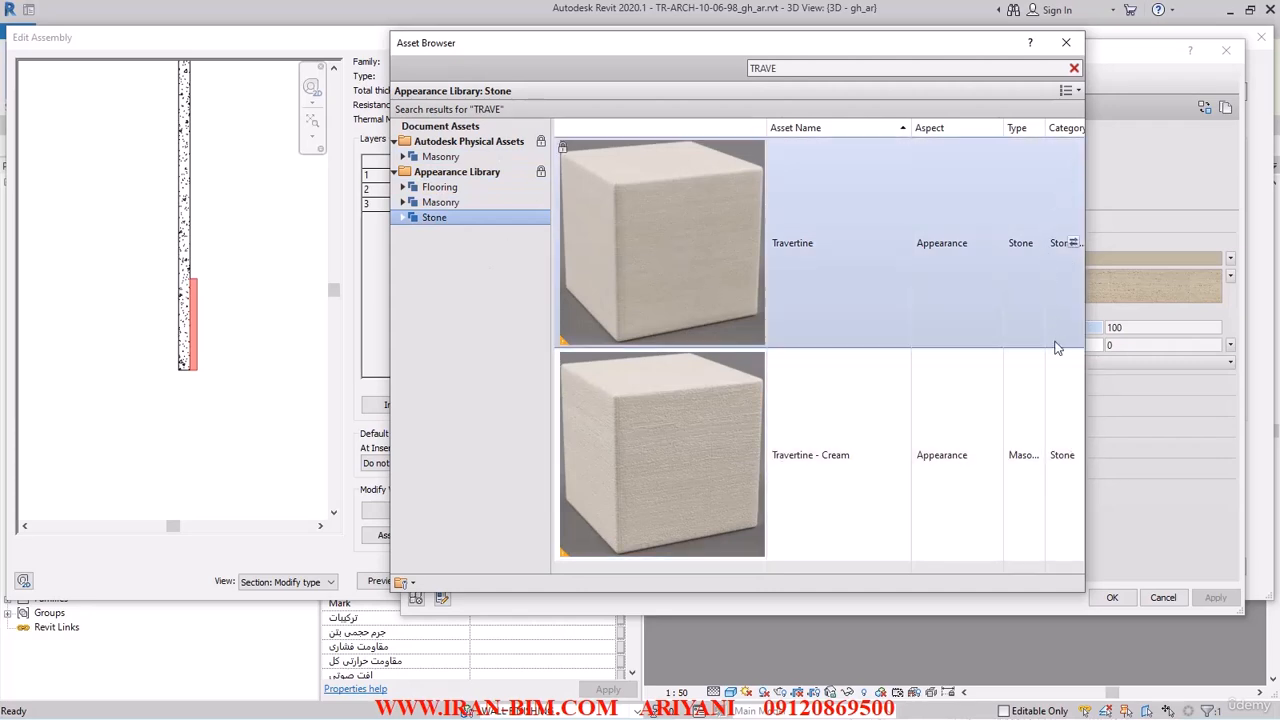
pyautogui.click(1067, 44)
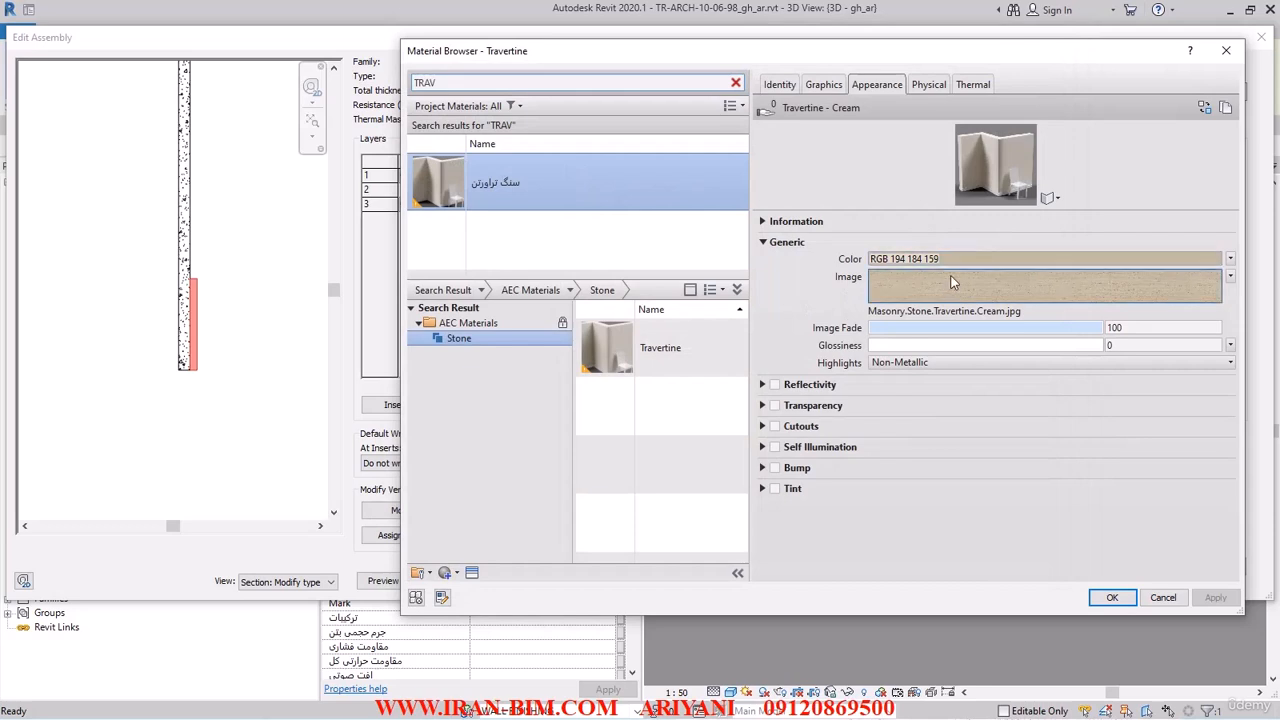
# - Set the travertine material's shading to use its render appearance
pyautogui.click(833, 84)
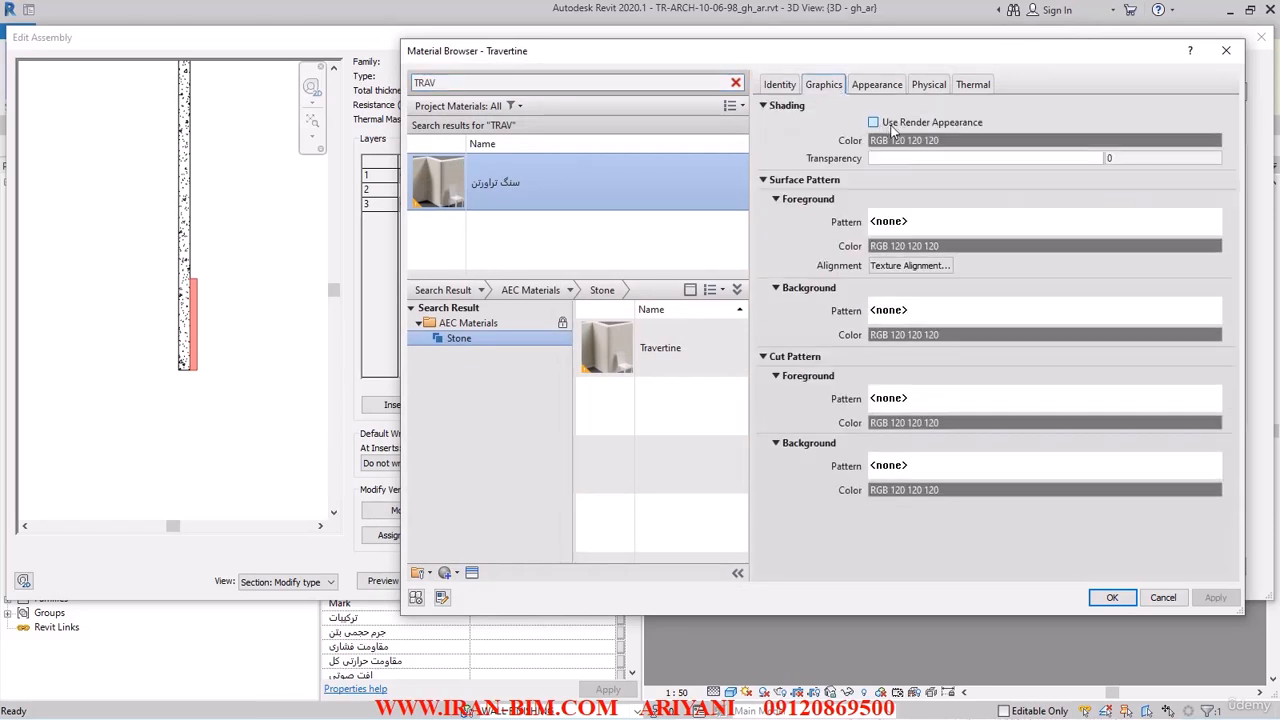
pyautogui.click(891, 125)
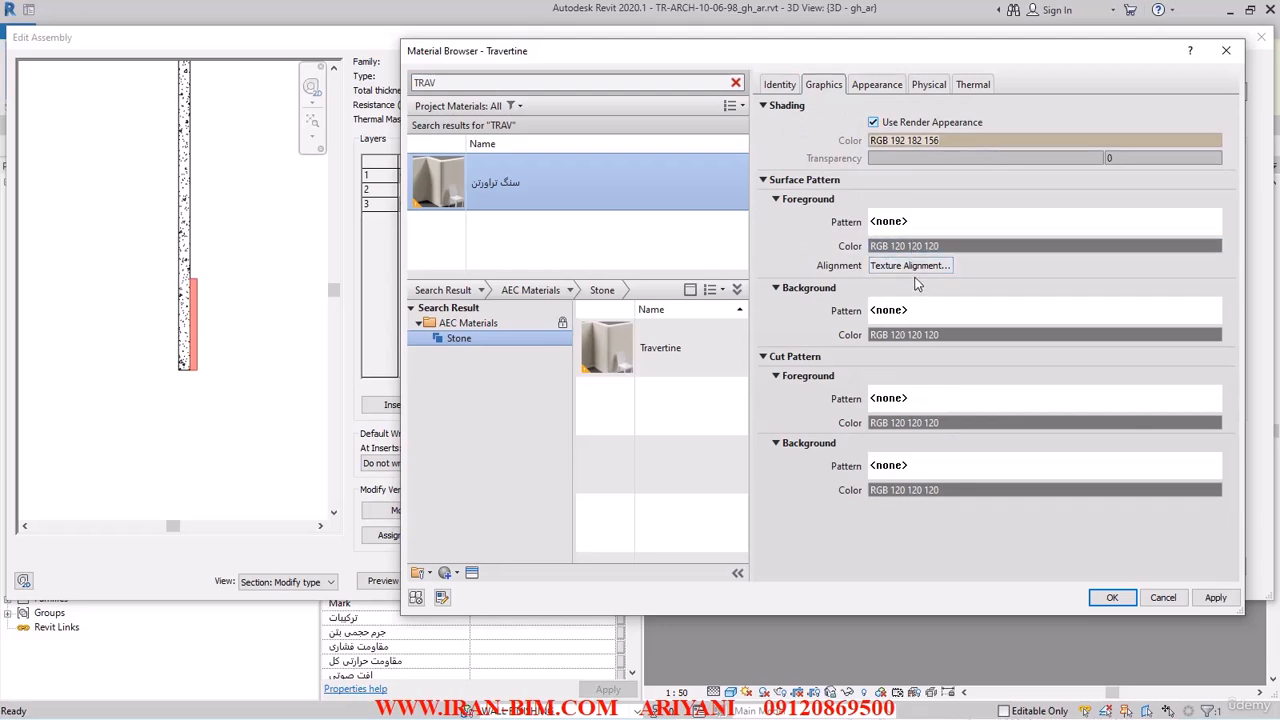
# - Review the travertine material's identity data, confirm the material, and accept the wall sweep settings
pyautogui.click(785, 85)
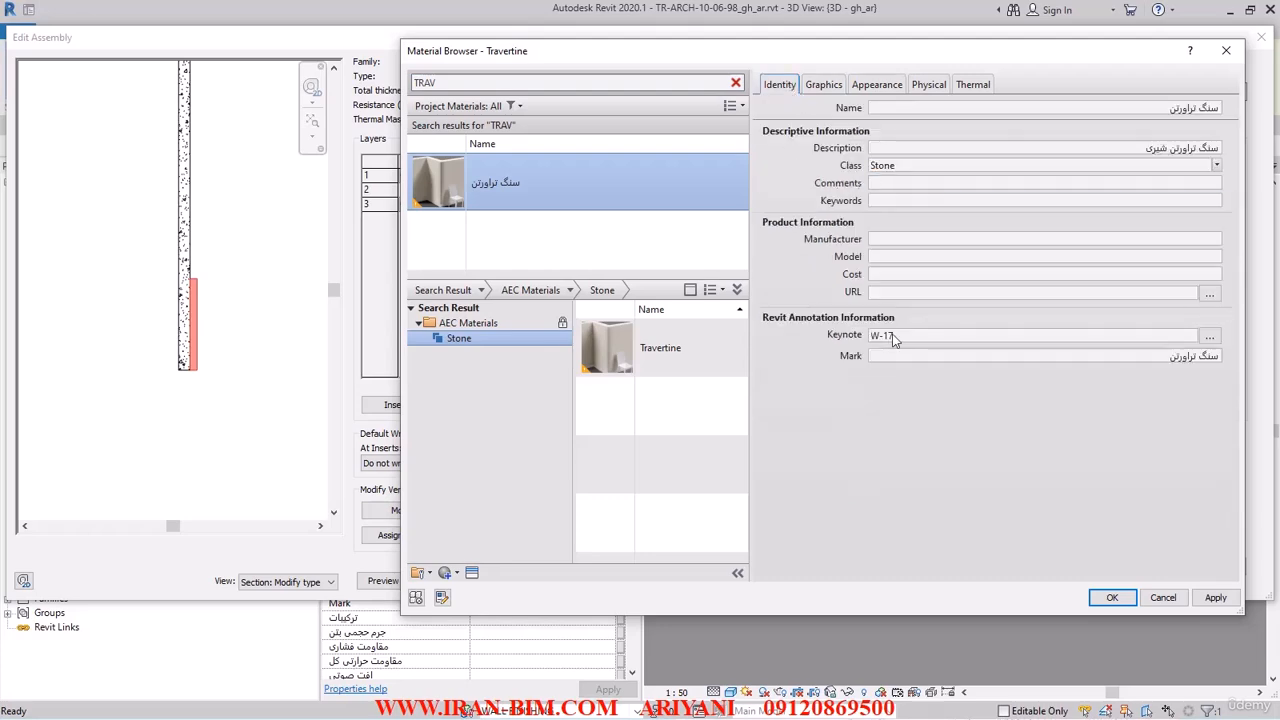
pyautogui.click(1112, 597)
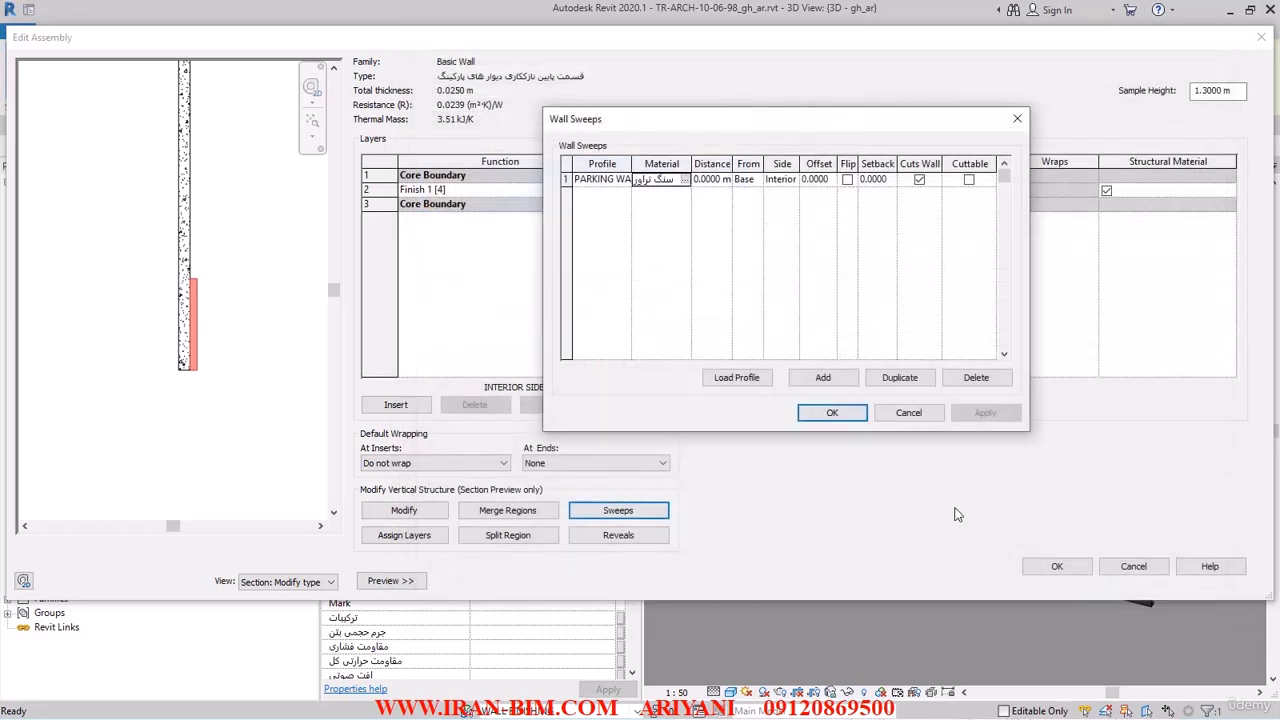
pyautogui.click(833, 413)
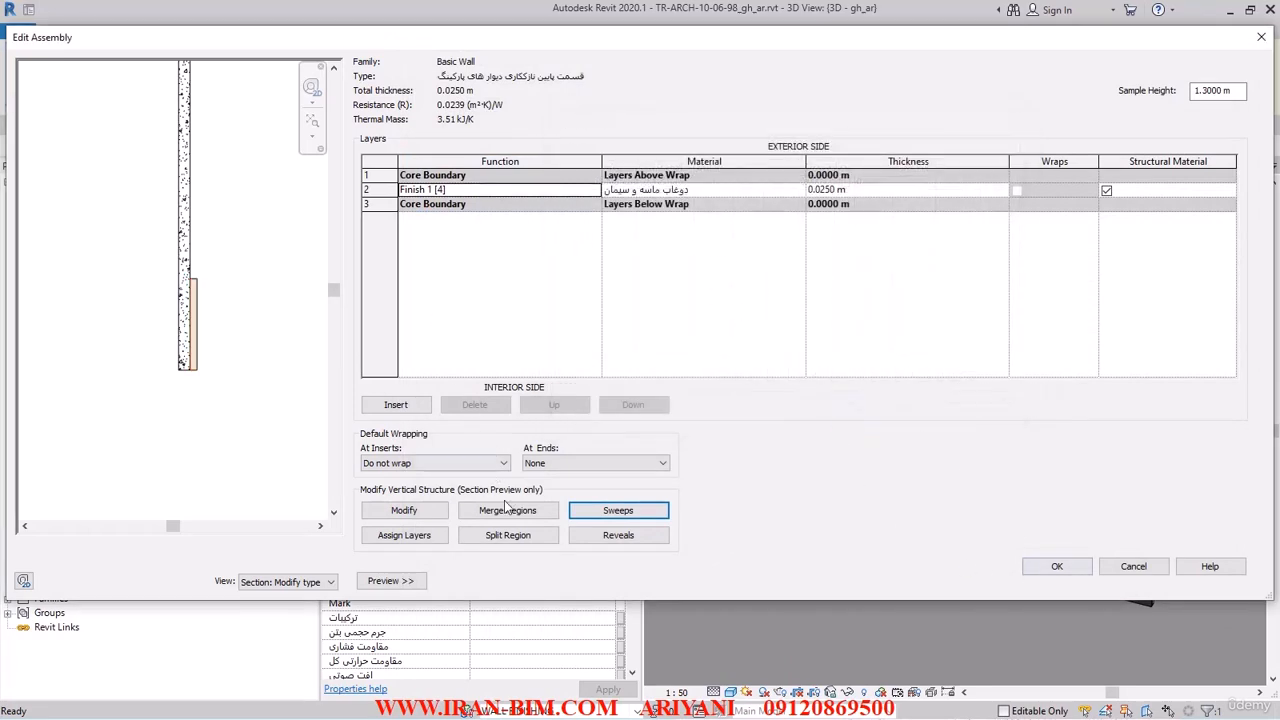
# - Reopen the wall type's sweep list and duplicate the travertine sweep
pyautogui.click(615, 510)
pyautogui.click(566, 179)
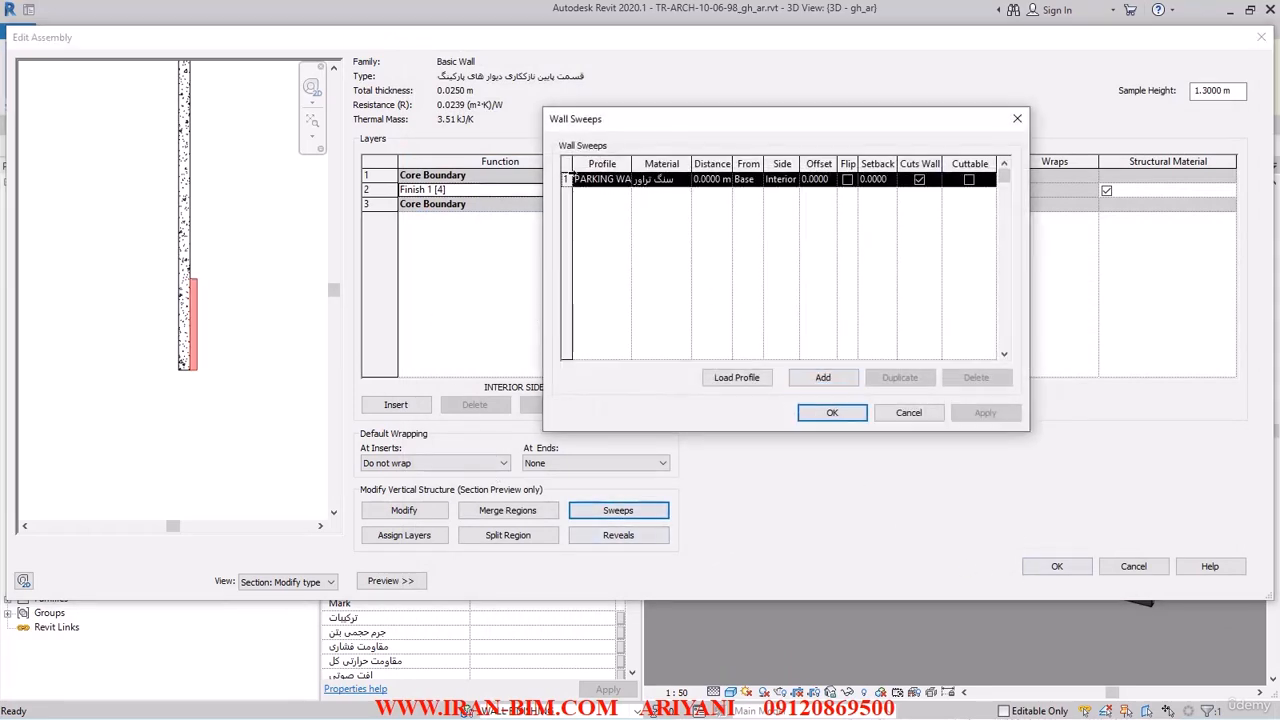
pyautogui.click(899, 378)
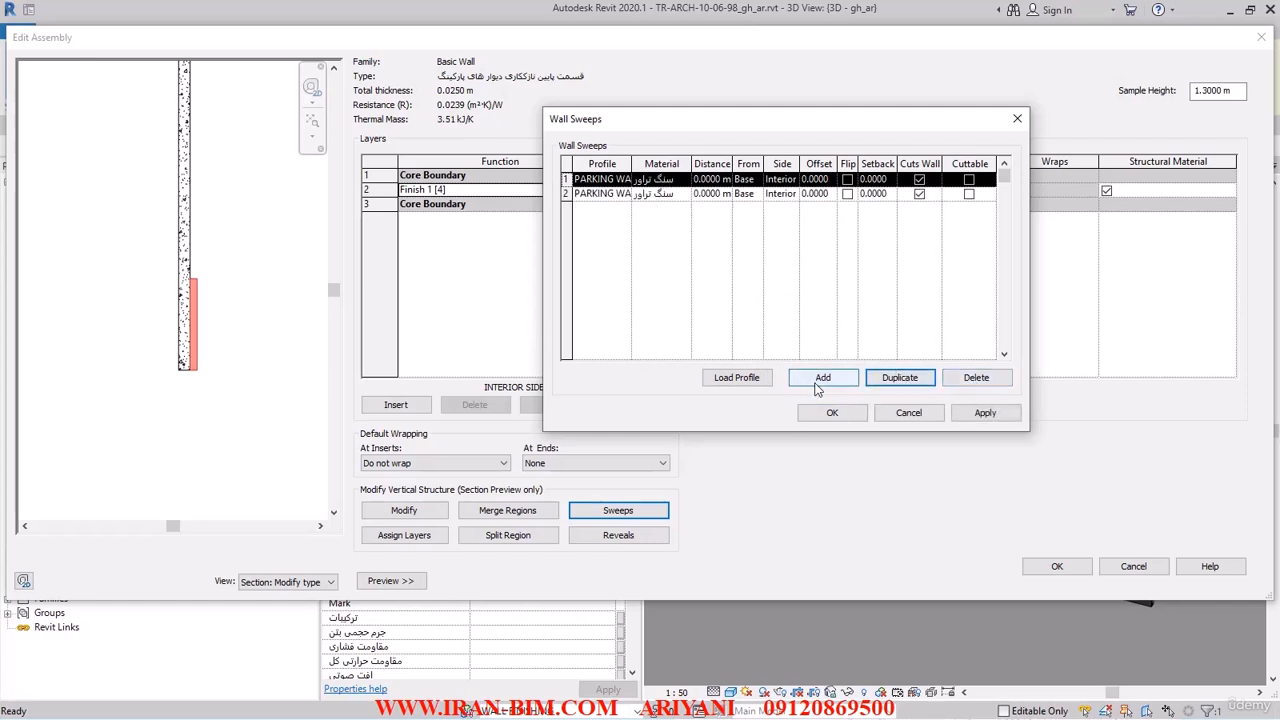
pyautogui.click(568, 195)
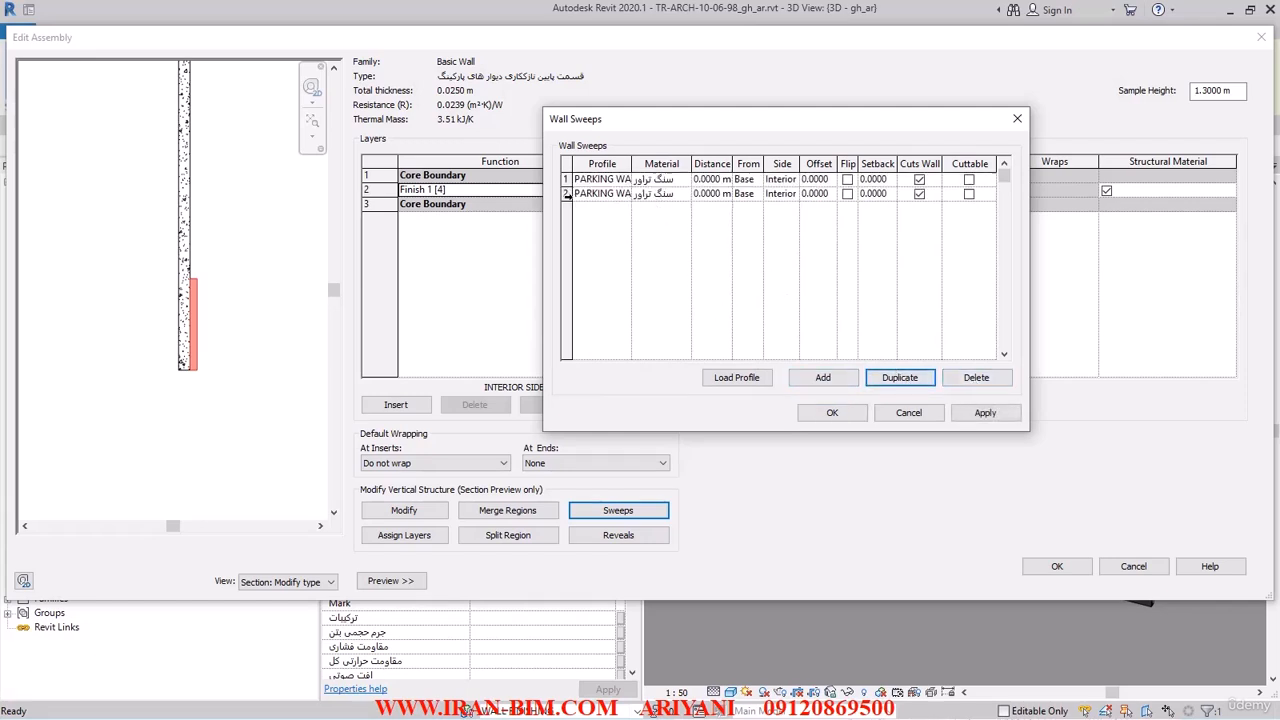
# - Widen the profile column and assign PARKING WALL SWEEP REC WITH FILLET : 900 X 20 to the first sweep
pyautogui.moveTo(634, 160); pyautogui.dragTo(724, 170)
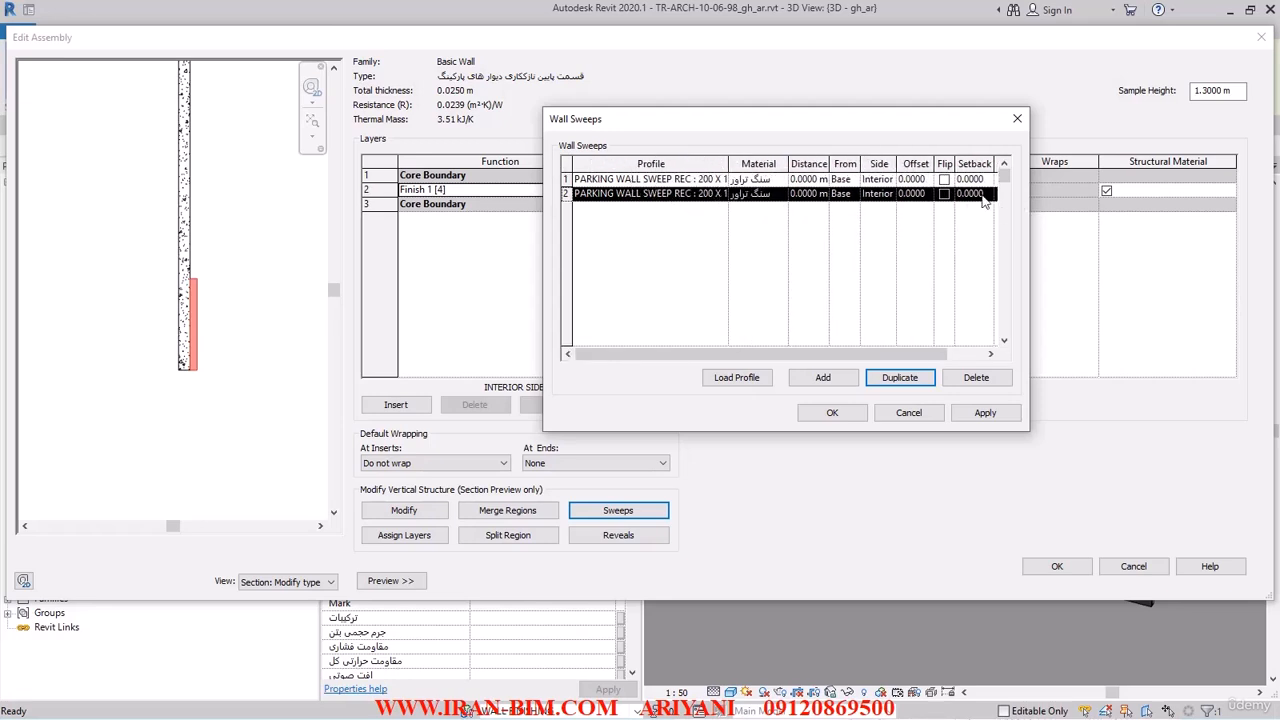
pyautogui.moveTo(728, 163); pyautogui.dragTo(786, 172)
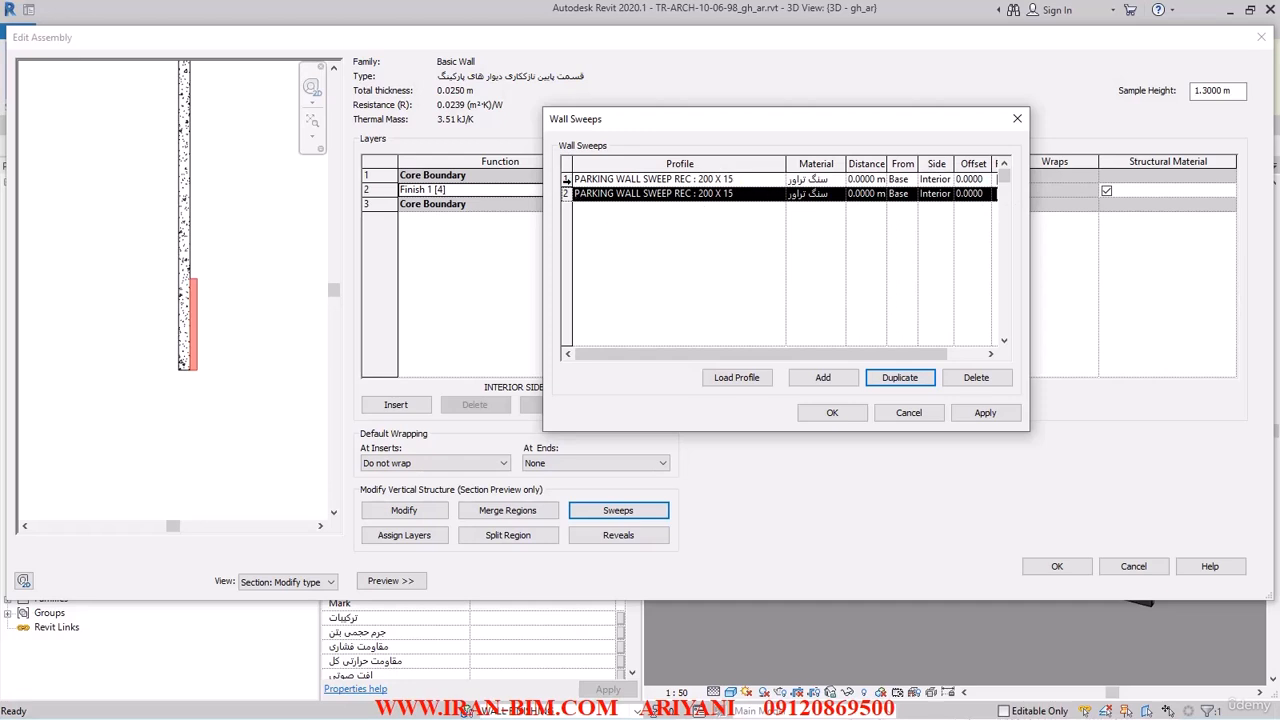
pyautogui.click(566, 180)
pyautogui.click(566, 194)
pyautogui.click(748, 180)
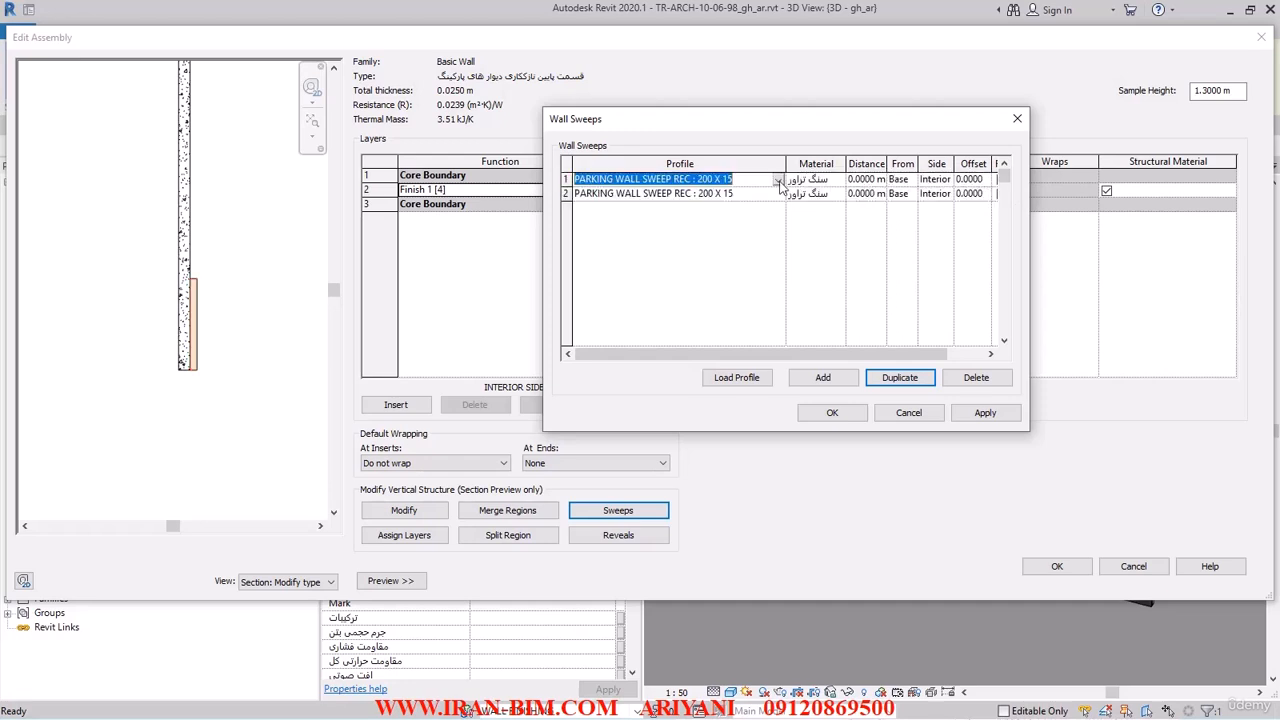
pyautogui.click(778, 180)
pyautogui.click(757, 254)
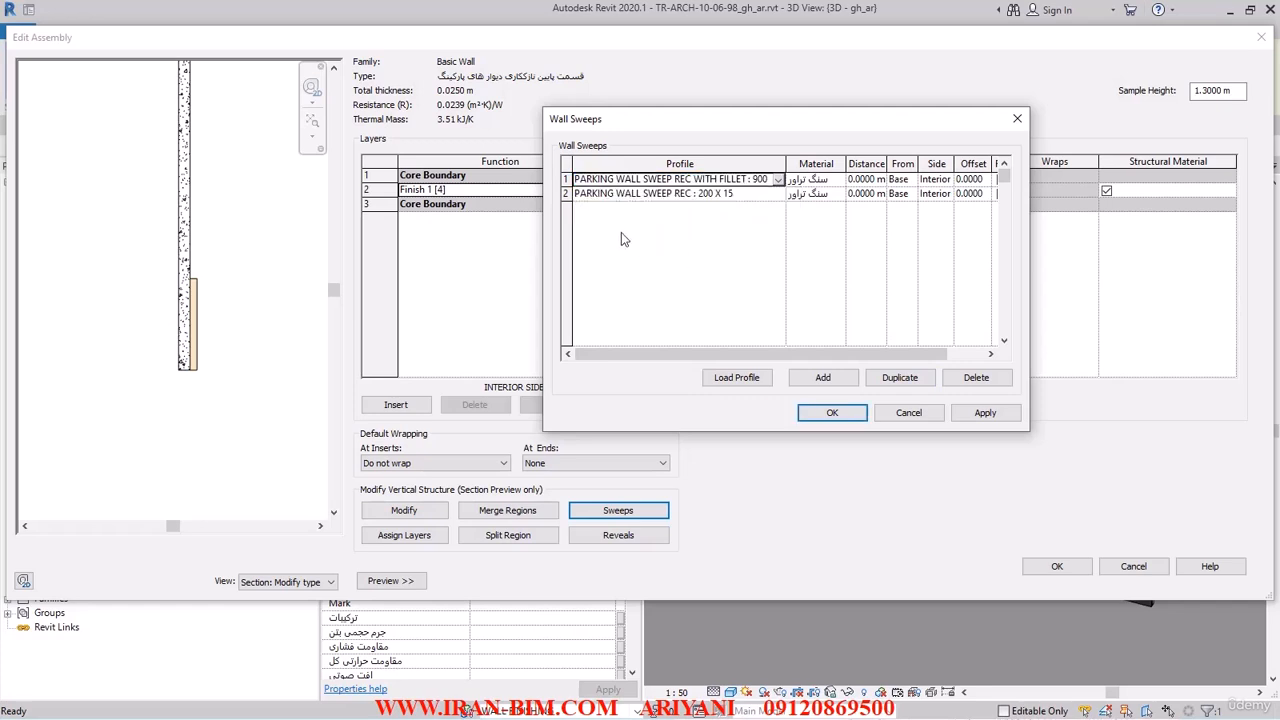
# - Set the first sweep's distance from the base to 0.2 m and apply it
pyautogui.moveTo(552, 120); pyautogui.dragTo(454, 102)
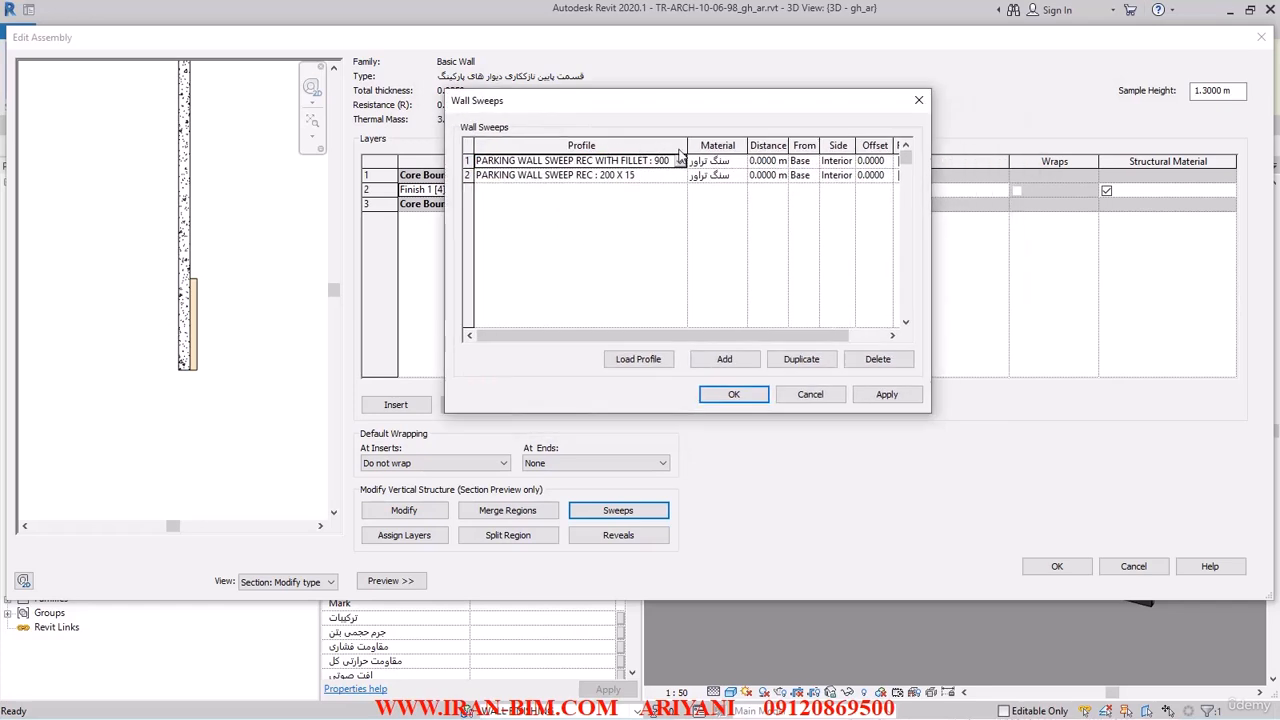
pyautogui.moveTo(688, 148); pyautogui.dragTo(547, 149)
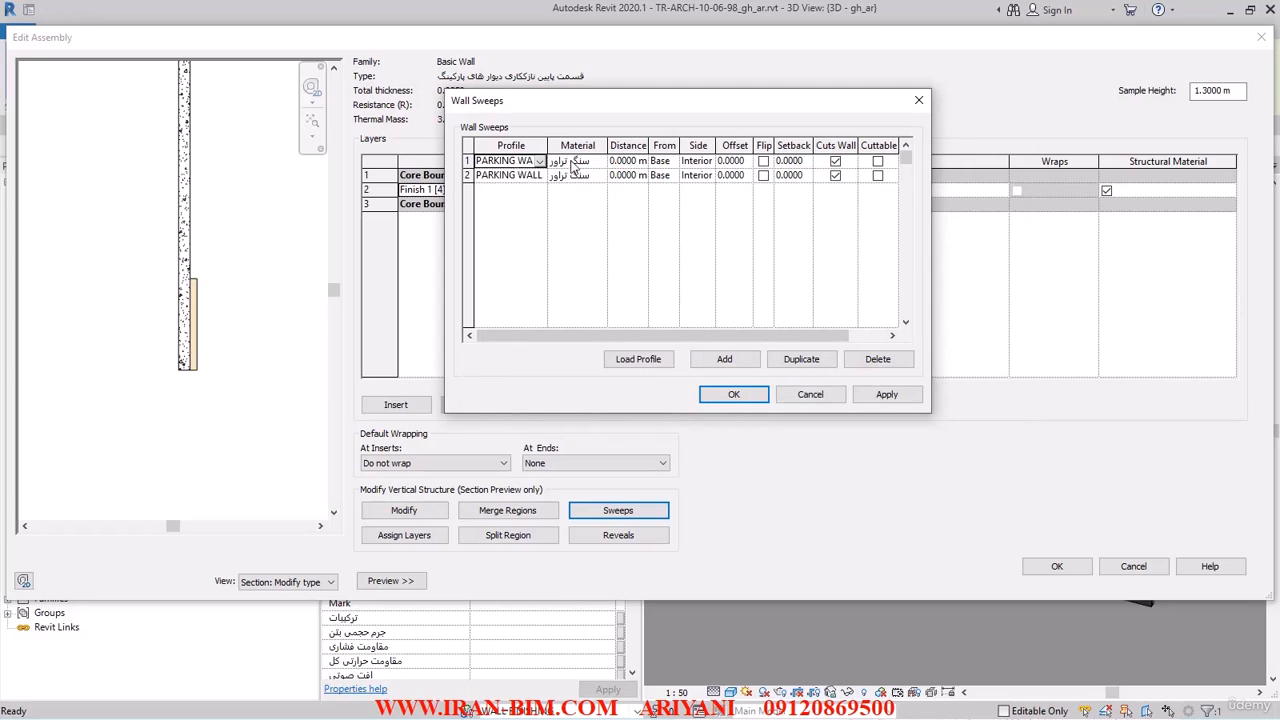
pyautogui.click(468, 161)
pyautogui.click(610, 163)
pyautogui.click(648, 161)
pyautogui.press('BackSpace')
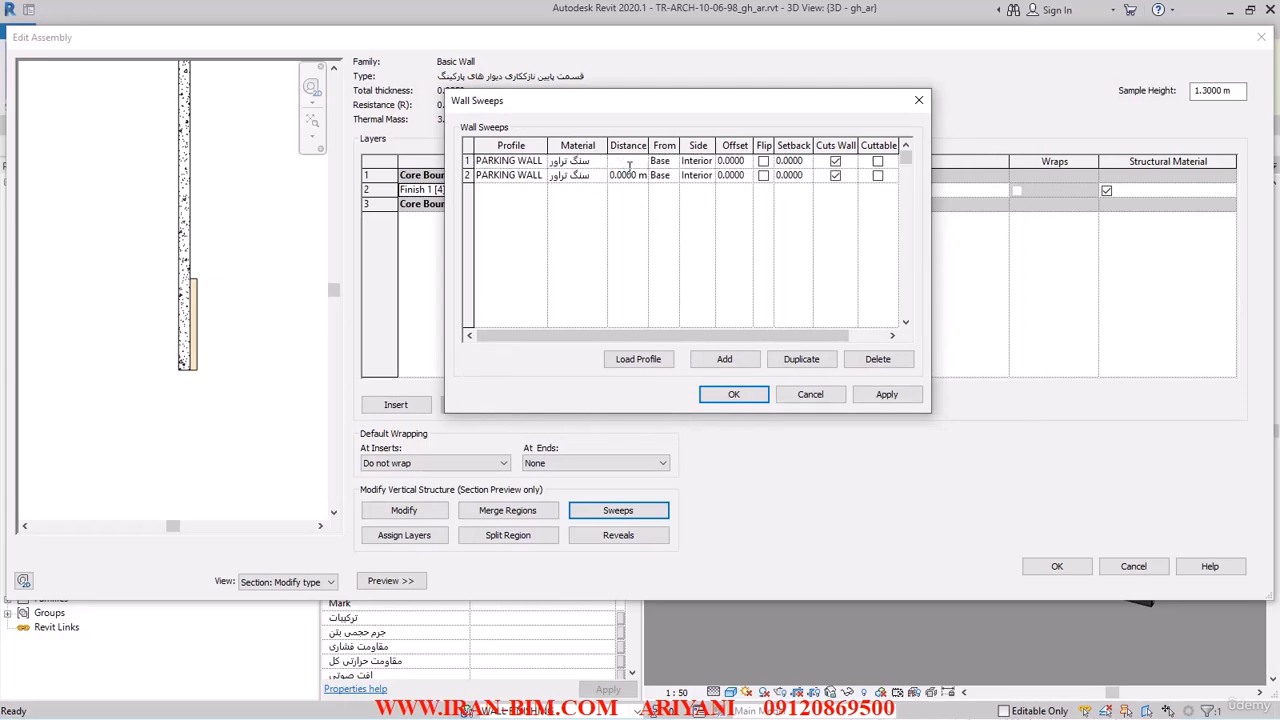
pyautogui.click(887, 395)
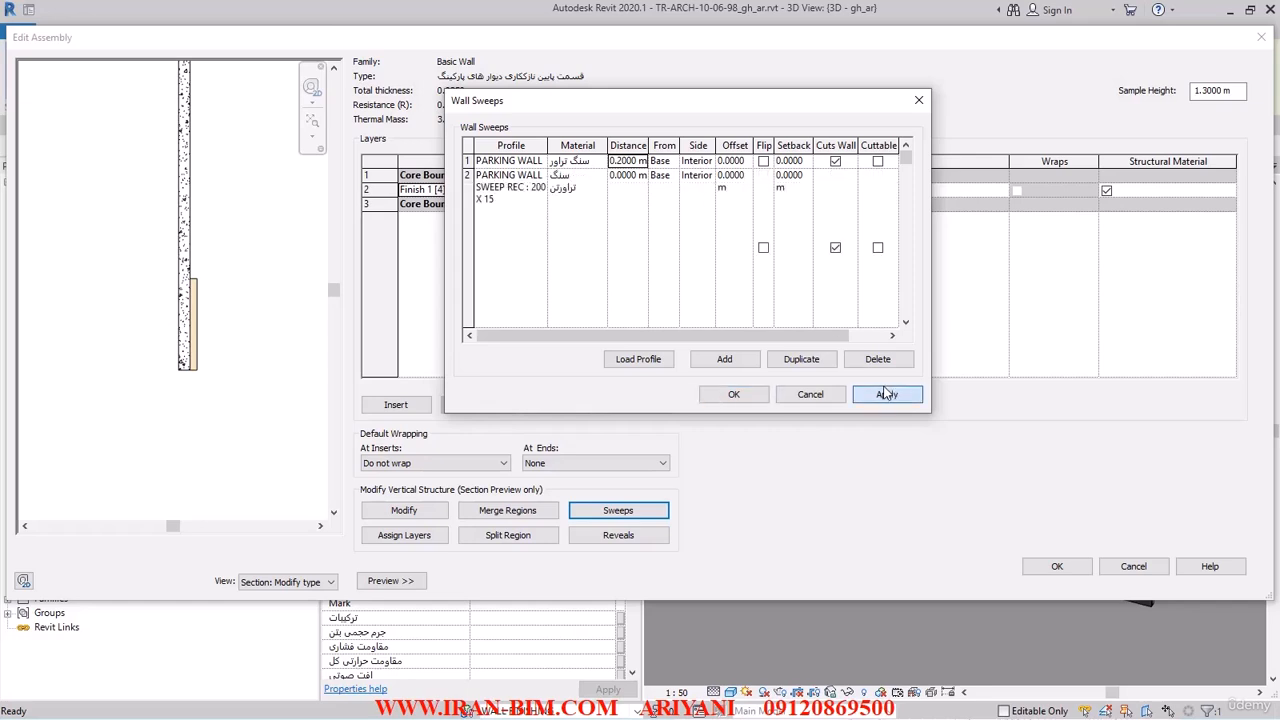
# - Switch the first sweep to a taller parking wall sweep profile and apply the change
pyautogui.click(540, 166)
pyautogui.click(541, 162)
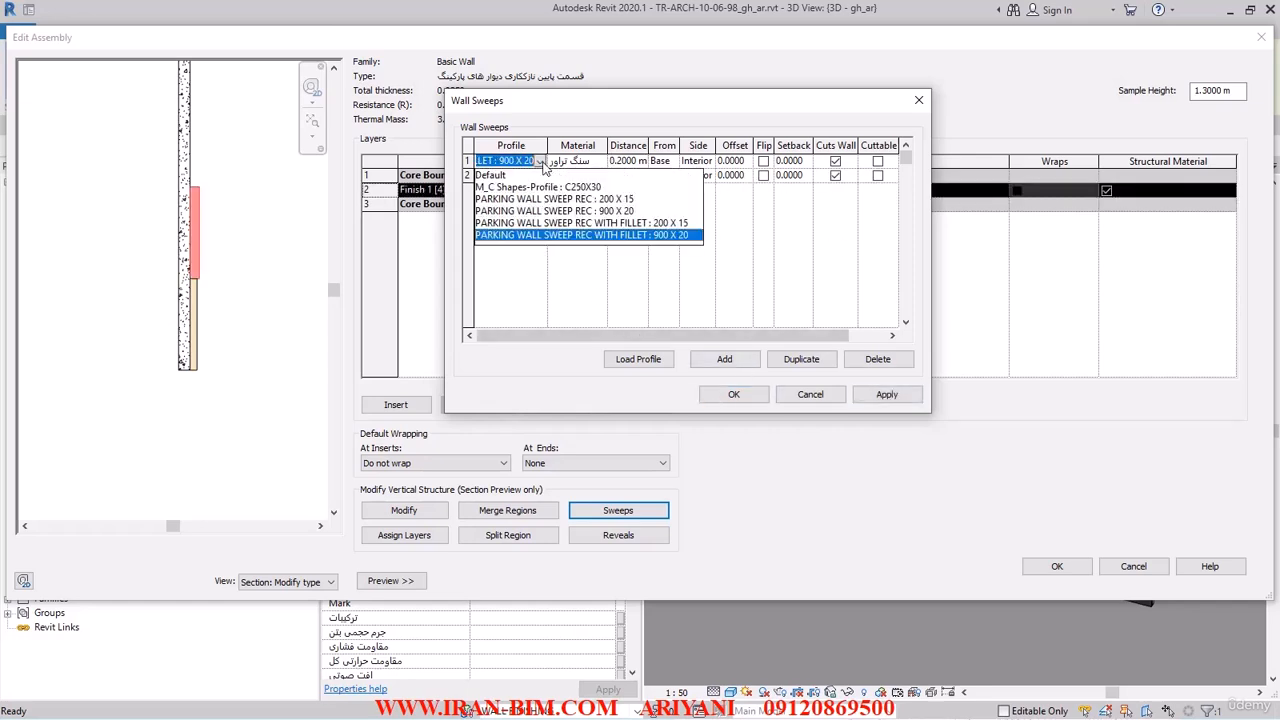
pyautogui.click(605, 221)
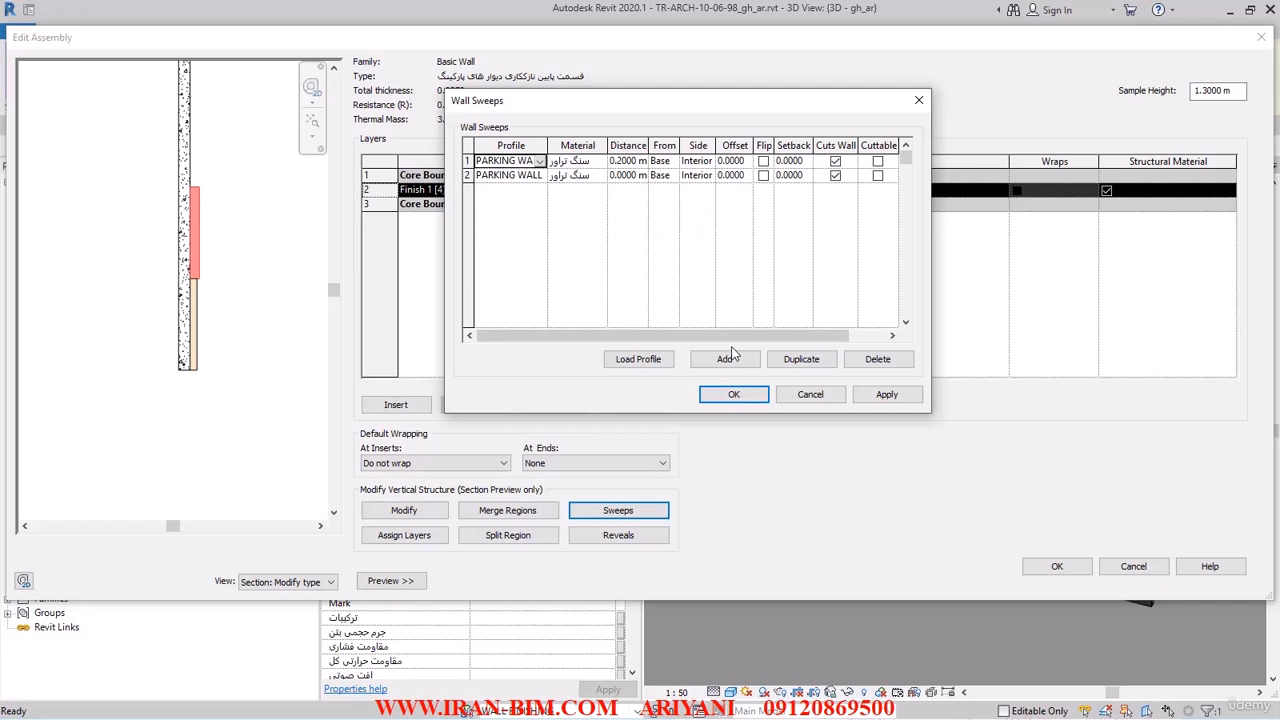
pyautogui.click(887, 394)
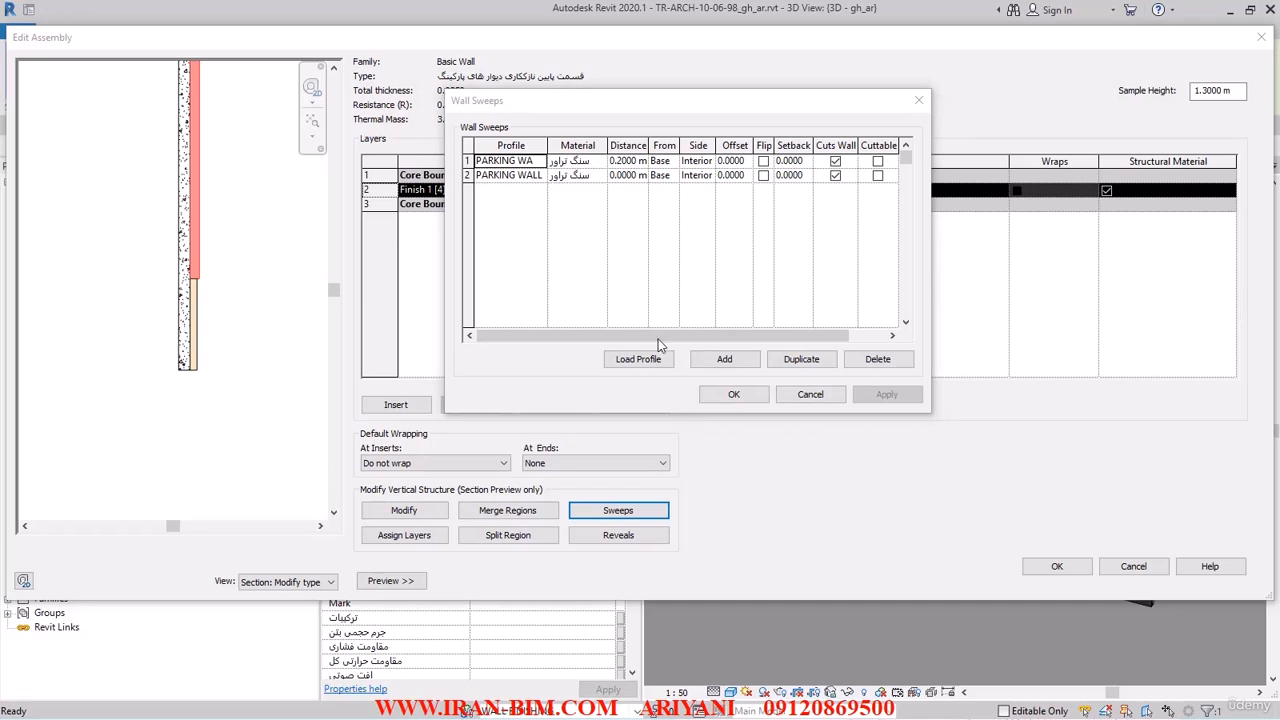
# - Open the material selection for the first sweep and search the materials for "GRAN"
pyautogui.click(570, 163)
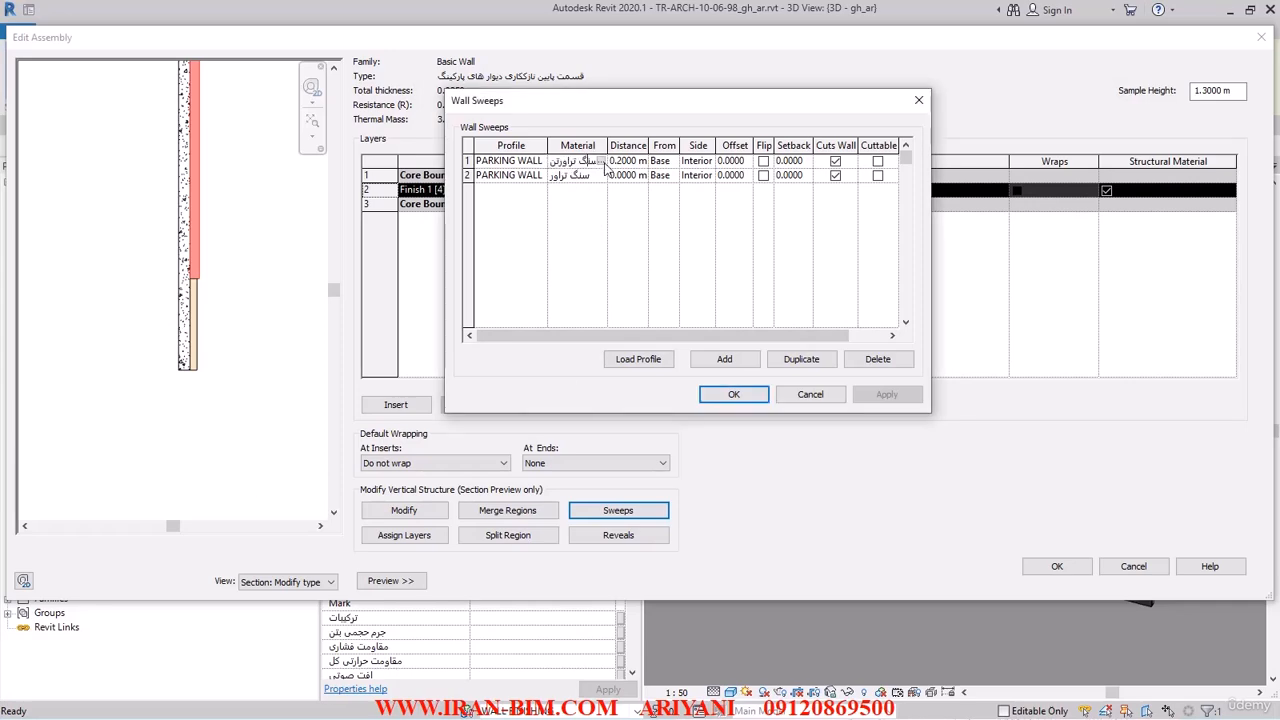
pyautogui.click(604, 164)
pyautogui.click(601, 161)
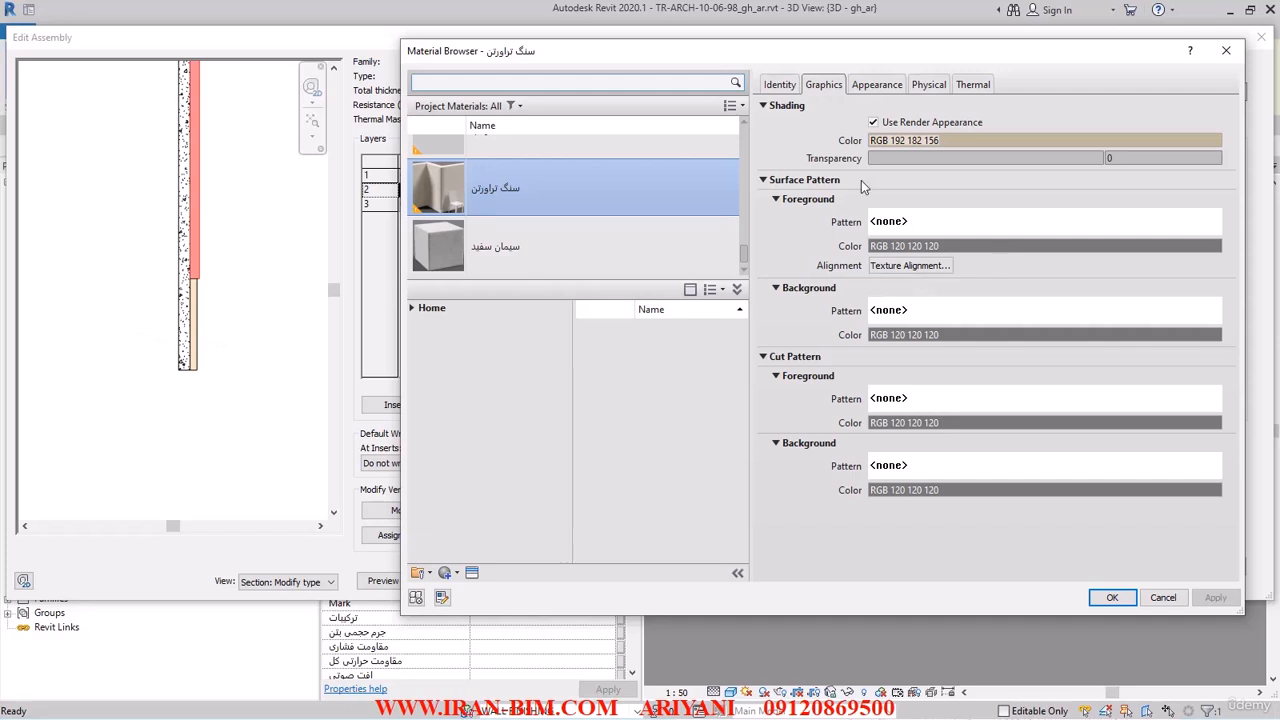
pyautogui.scroll(1, 598, 212)
pyautogui.scroll(-1, 595, 225)
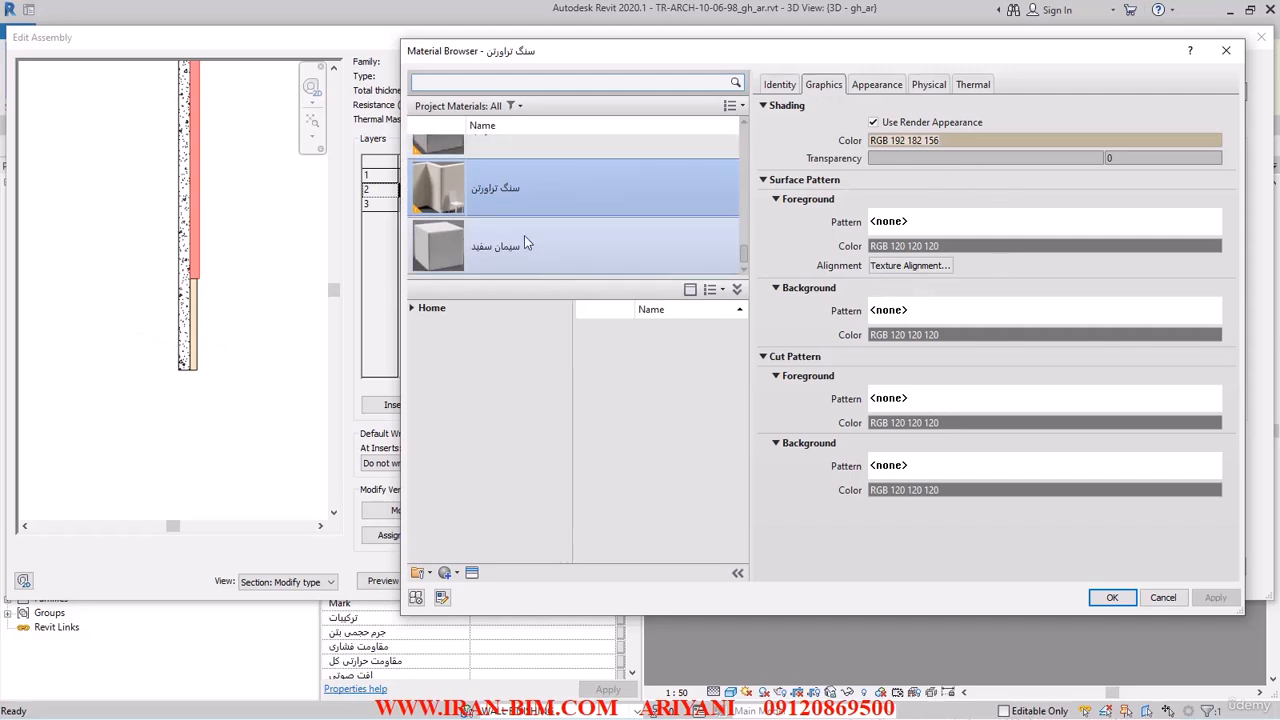
pyautogui.scroll(1, 509, 195)
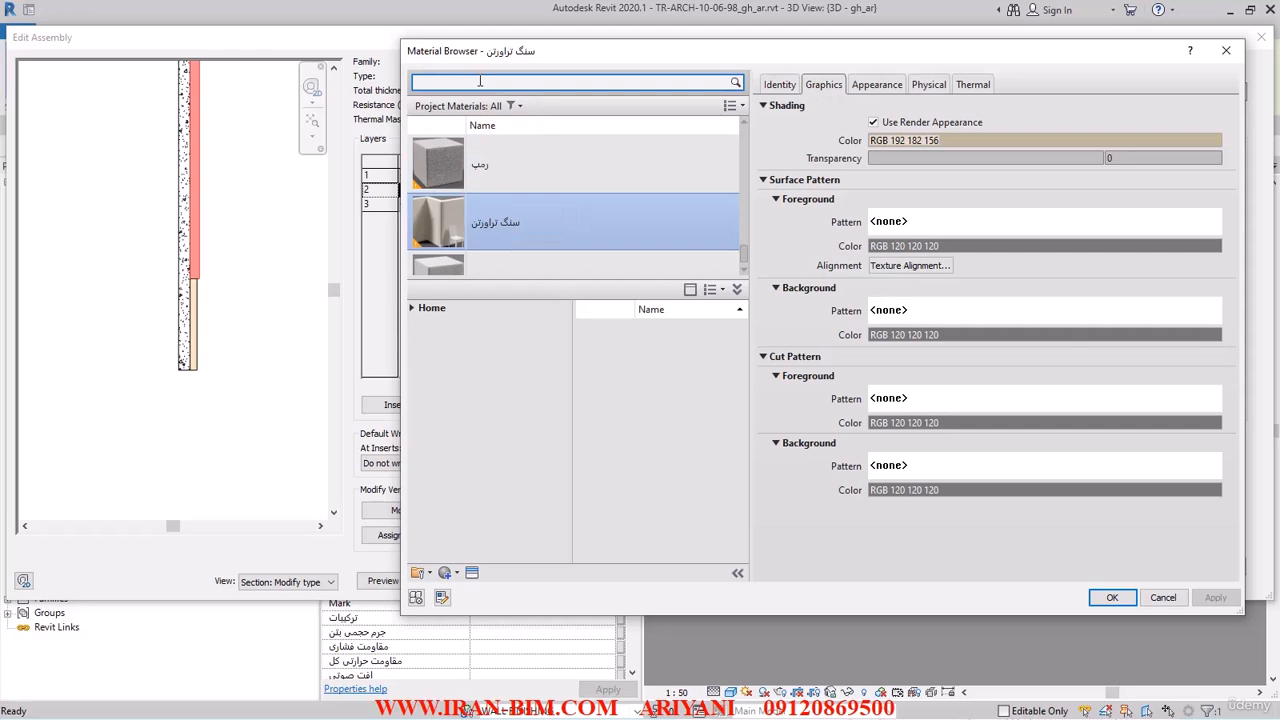
pyautogui.click(480, 81)
pyautogui.write('GRAN')
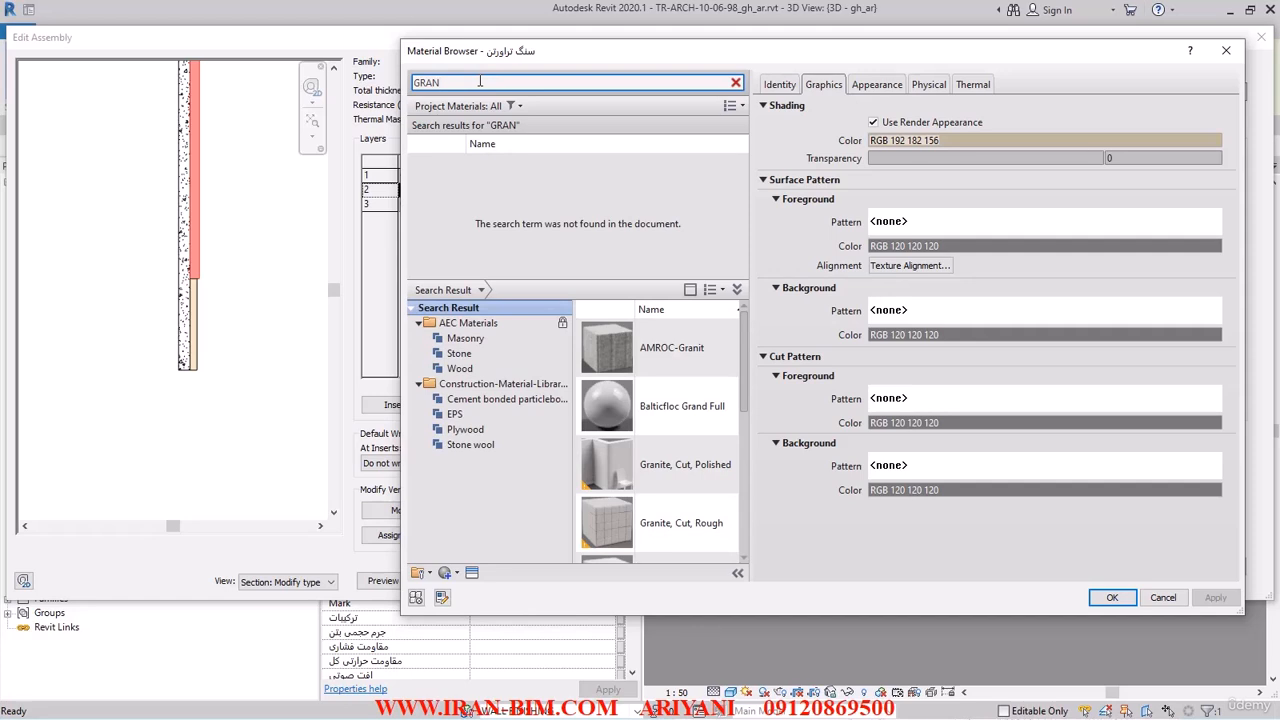
# - Compare the library materials found for the search across the AEC and construction library categories
pyautogui.scroll(-5, 645, 470)
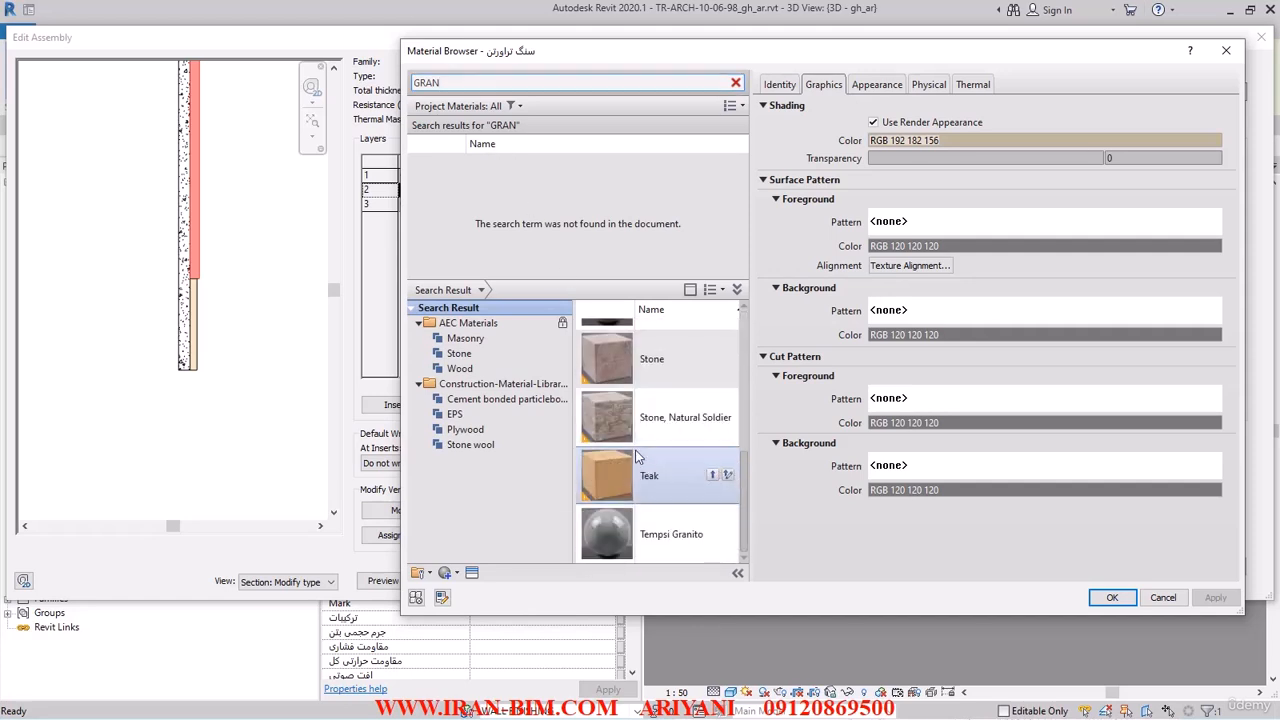
pyautogui.click(466, 446)
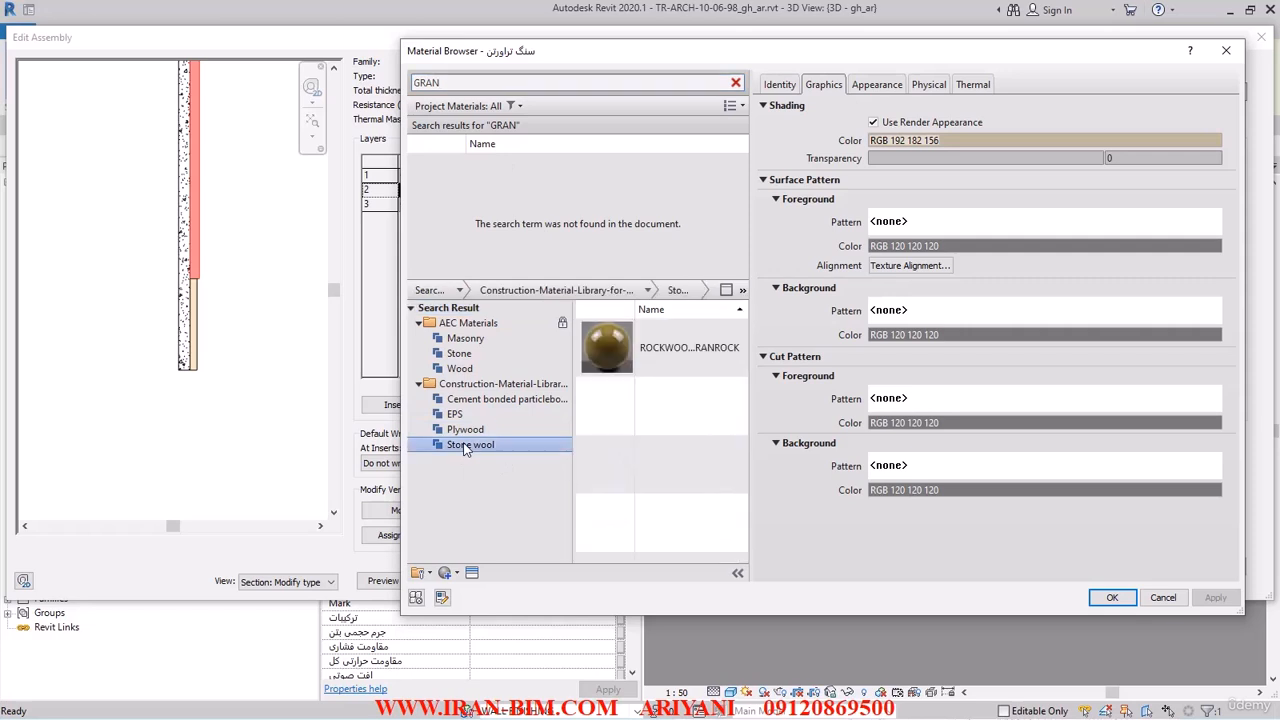
pyautogui.click(456, 414)
pyautogui.click(470, 399)
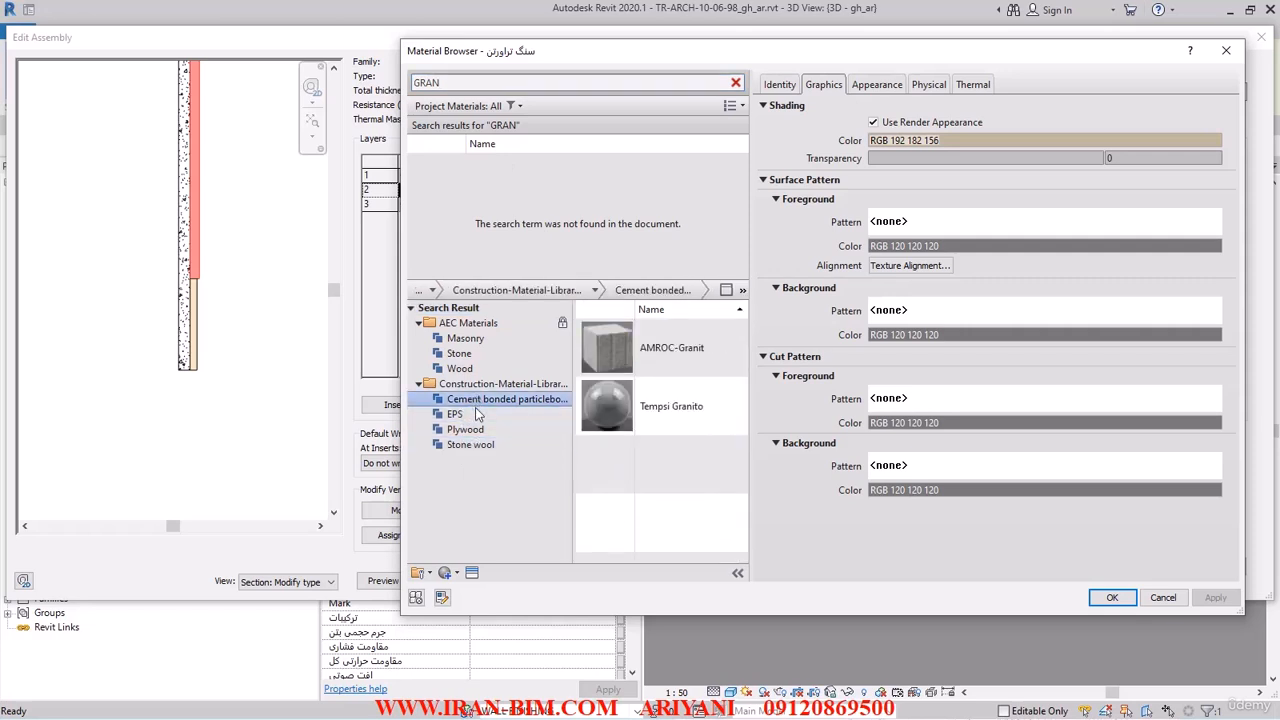
pyautogui.click(474, 414)
pyautogui.click(470, 429)
pyautogui.click(470, 354)
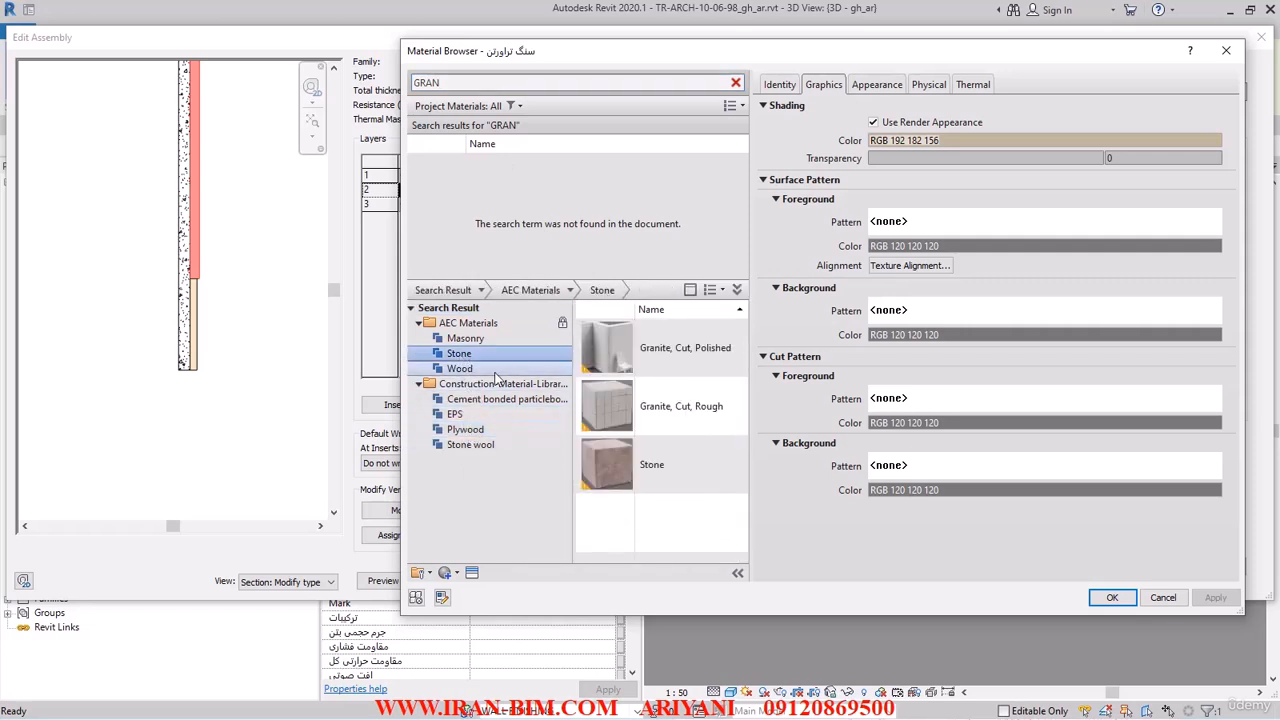
pyautogui.click(466, 429)
pyautogui.click(460, 368)
pyautogui.click(465, 338)
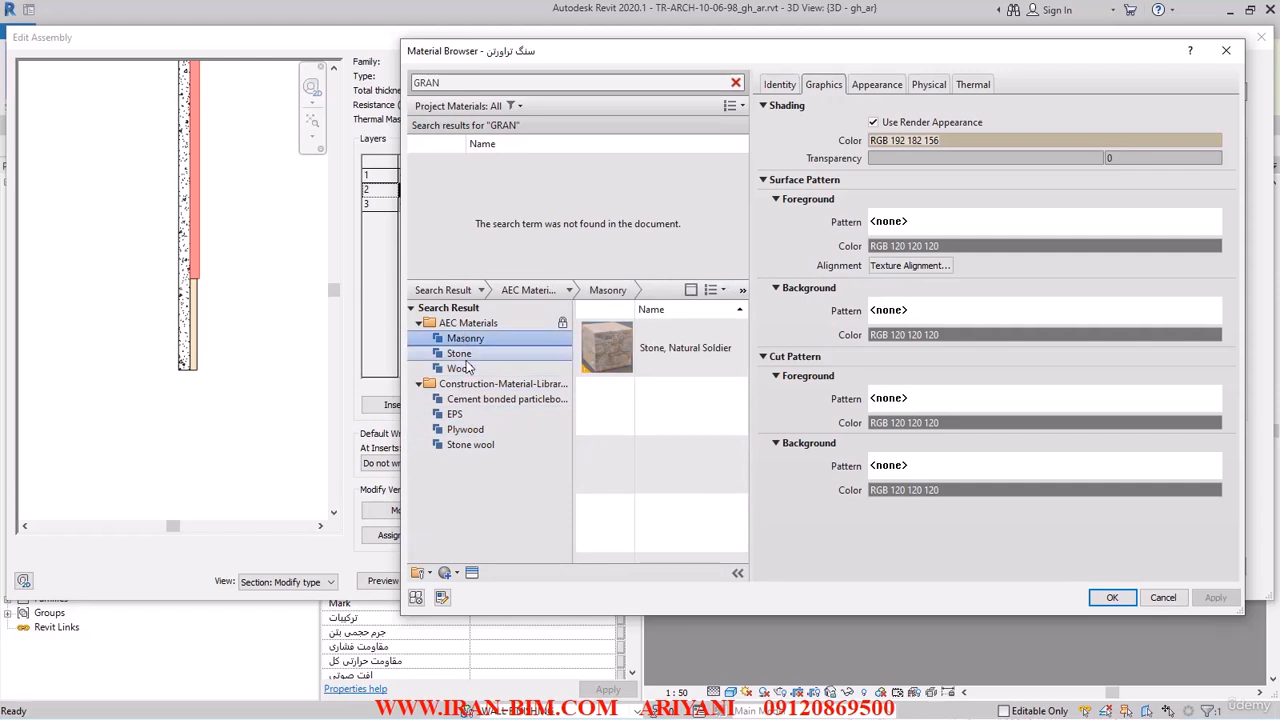
# - Add the Stone material from the AEC Stone category to the project and rename it سنگ گرانیت
pyautogui.click(459, 354)
pyautogui.click(723, 465)
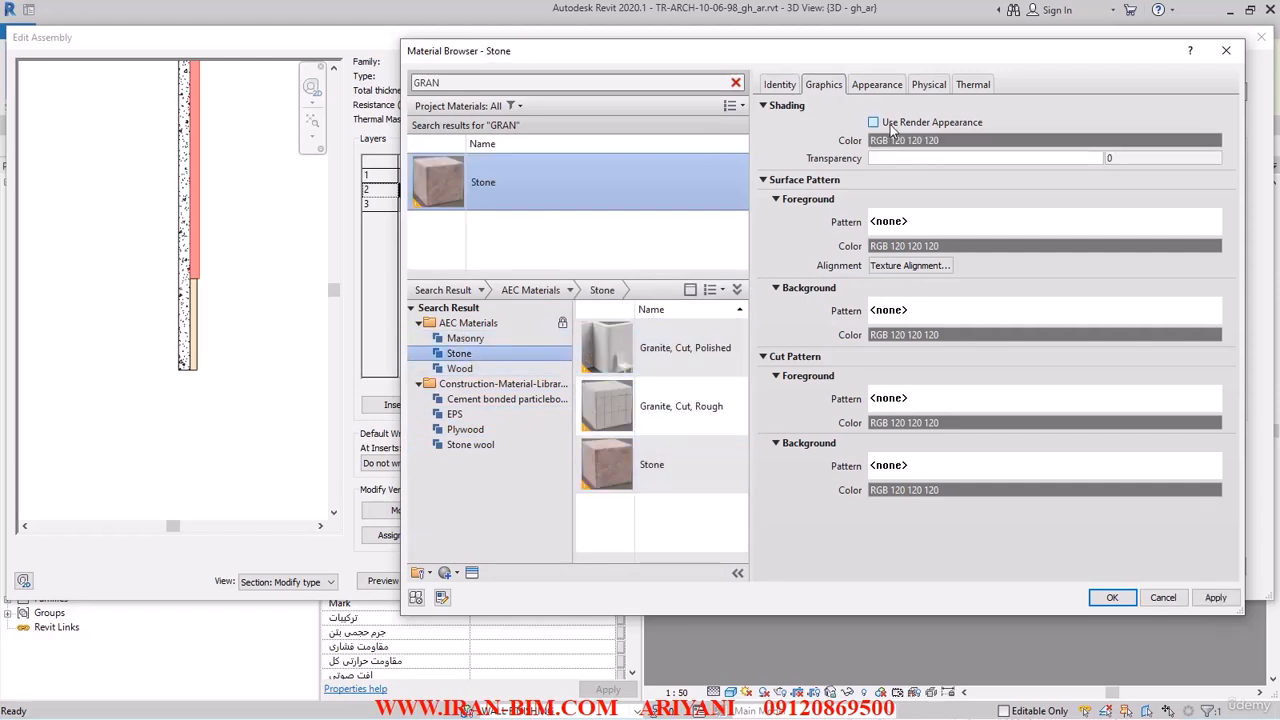
pyautogui.click(766, 90)
pyautogui.doubleClick(940, 107)
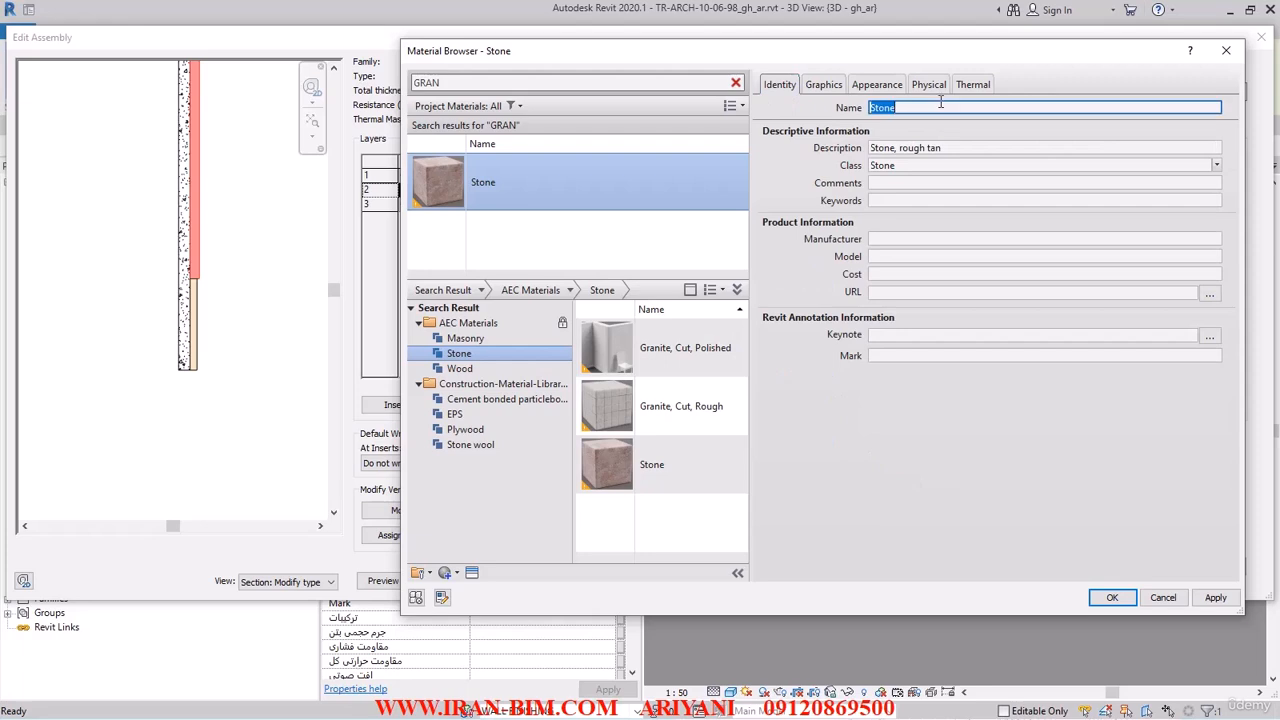
pyautogui.write('S')
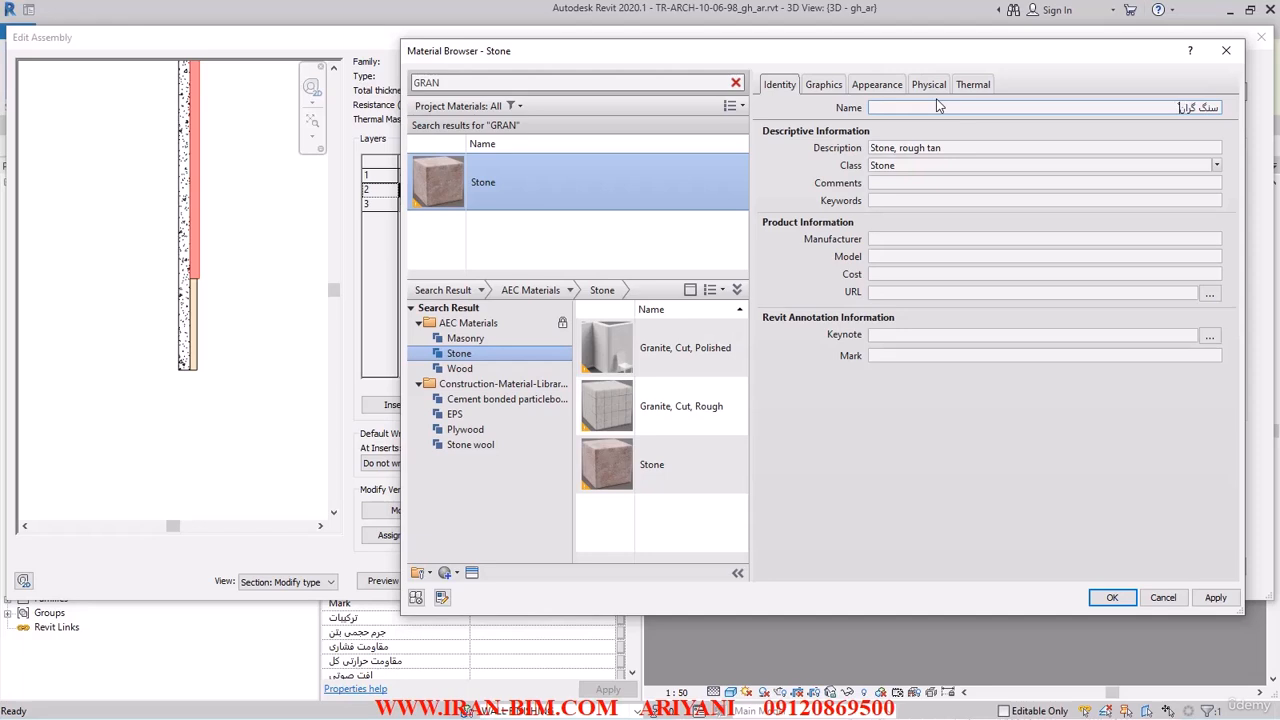
# - Set the granite material's description to سنگ گرانیت شایان and open its graphics settings
pyautogui.click(986, 148)
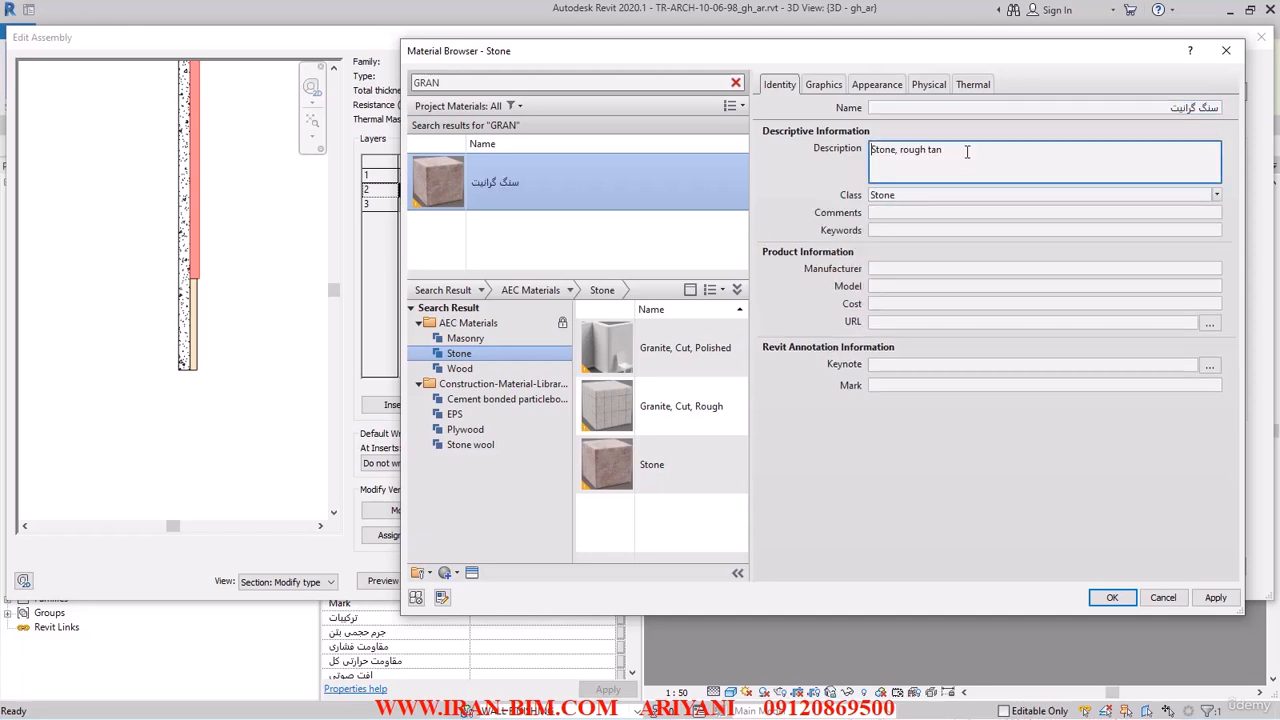
pyautogui.write('سنگ گرانیت شایان')
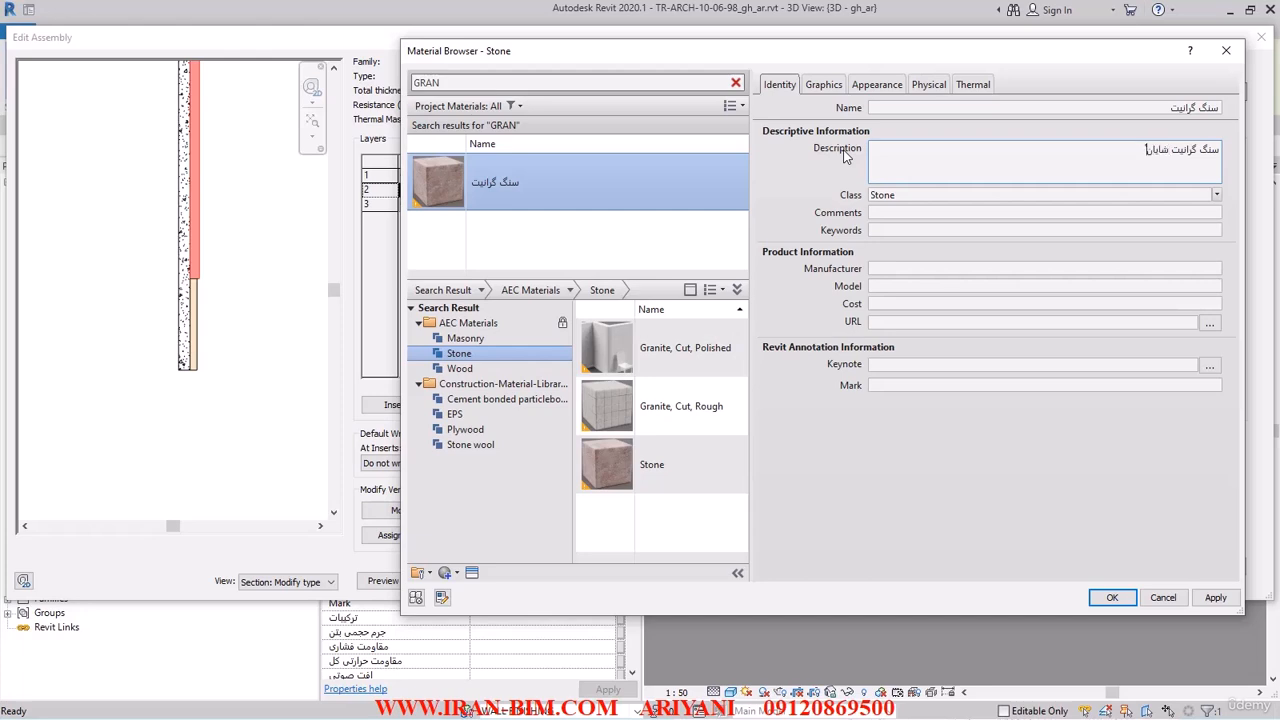
pyautogui.click(872, 152)
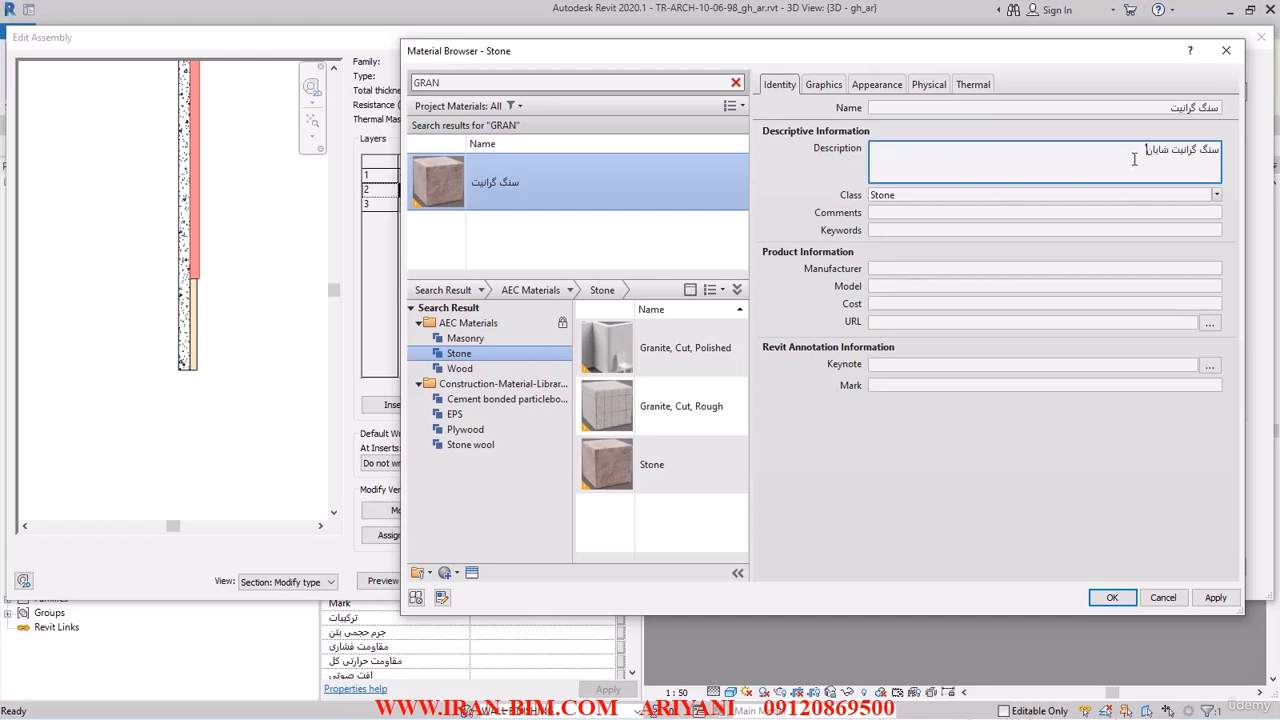
pyautogui.tripleClick(1200, 153)
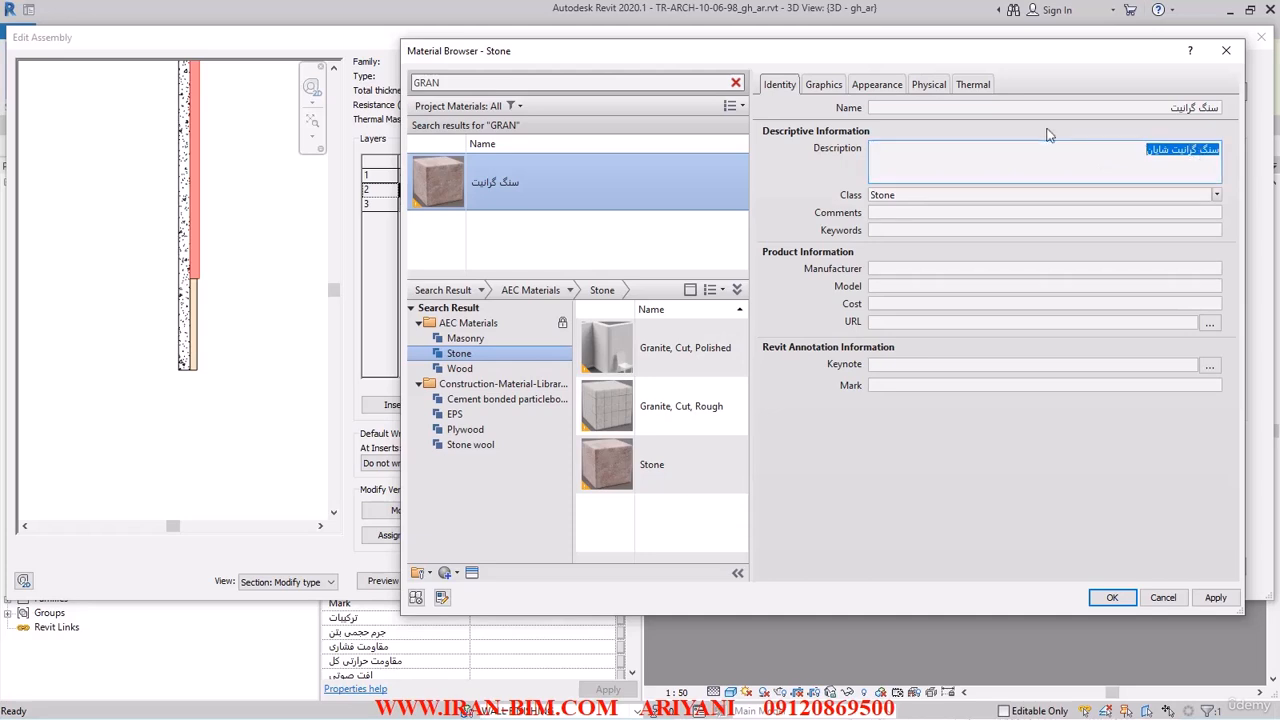
pyautogui.click(820, 86)
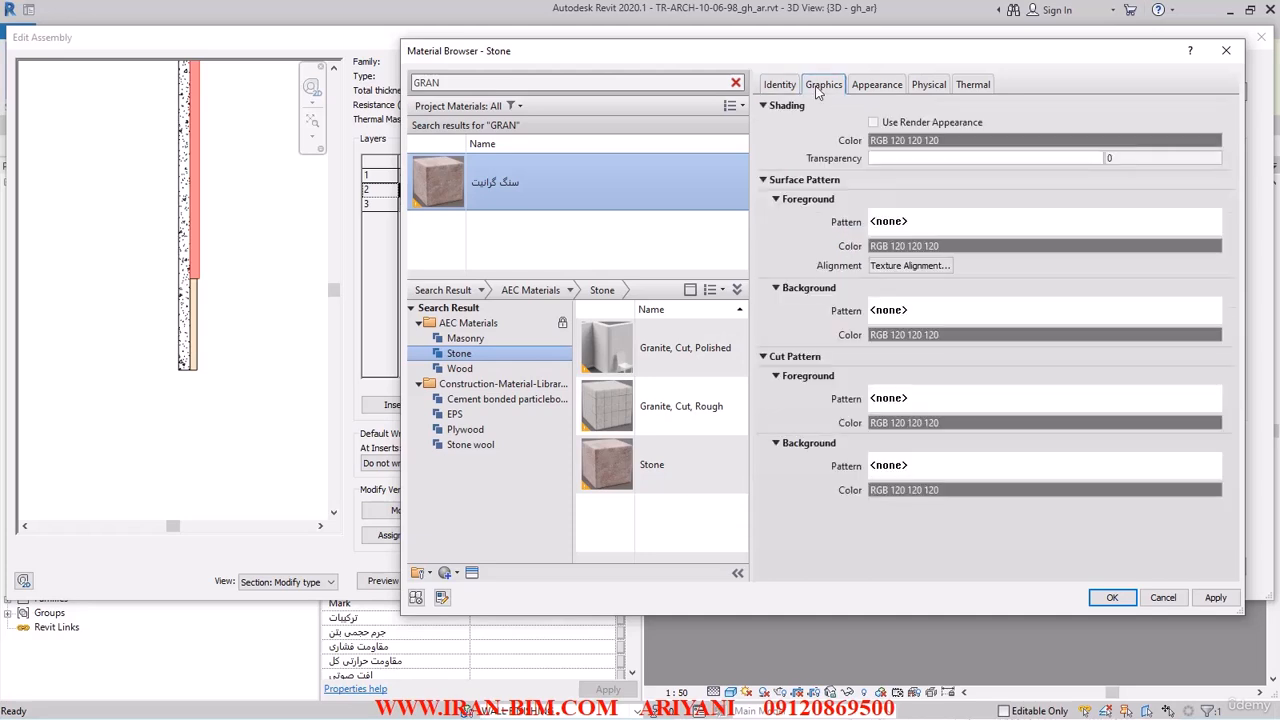
# - Turn on Use Render Appearance for the granite material's shading and search the replacement appearance assets for "GRANIT"
pyautogui.click(891, 124)
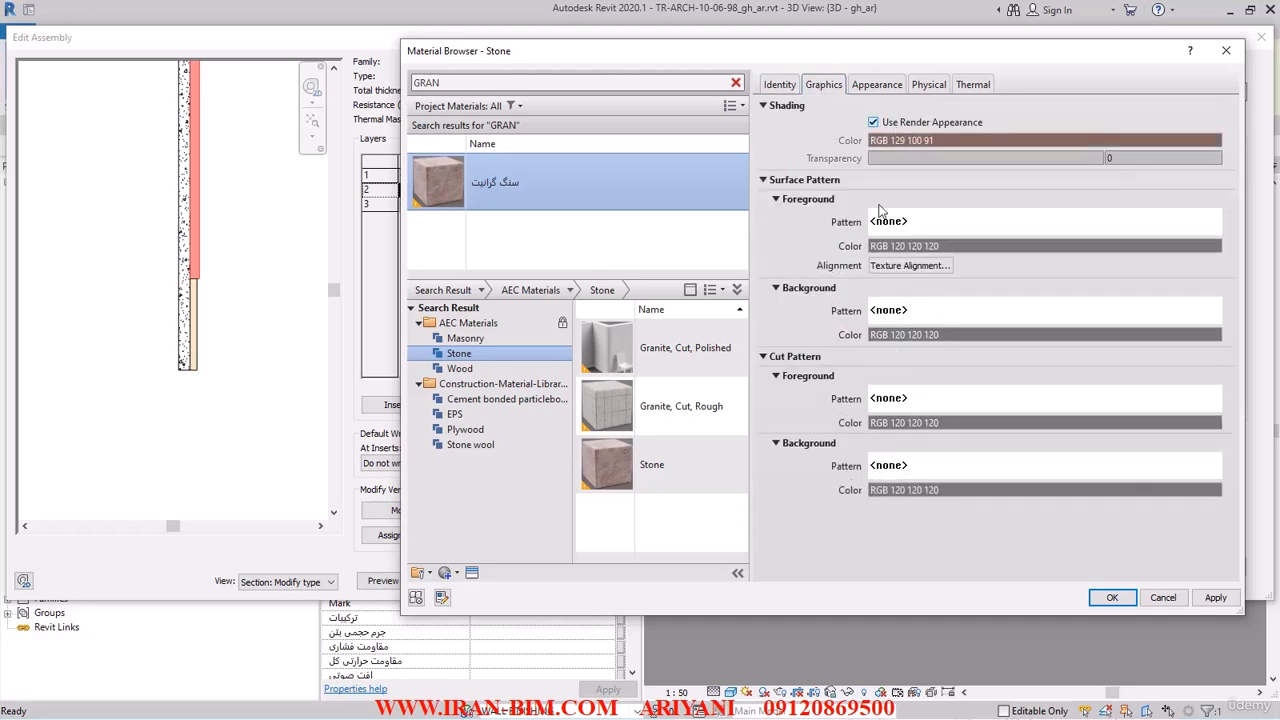
pyautogui.click(873, 85)
pyautogui.click(1204, 109)
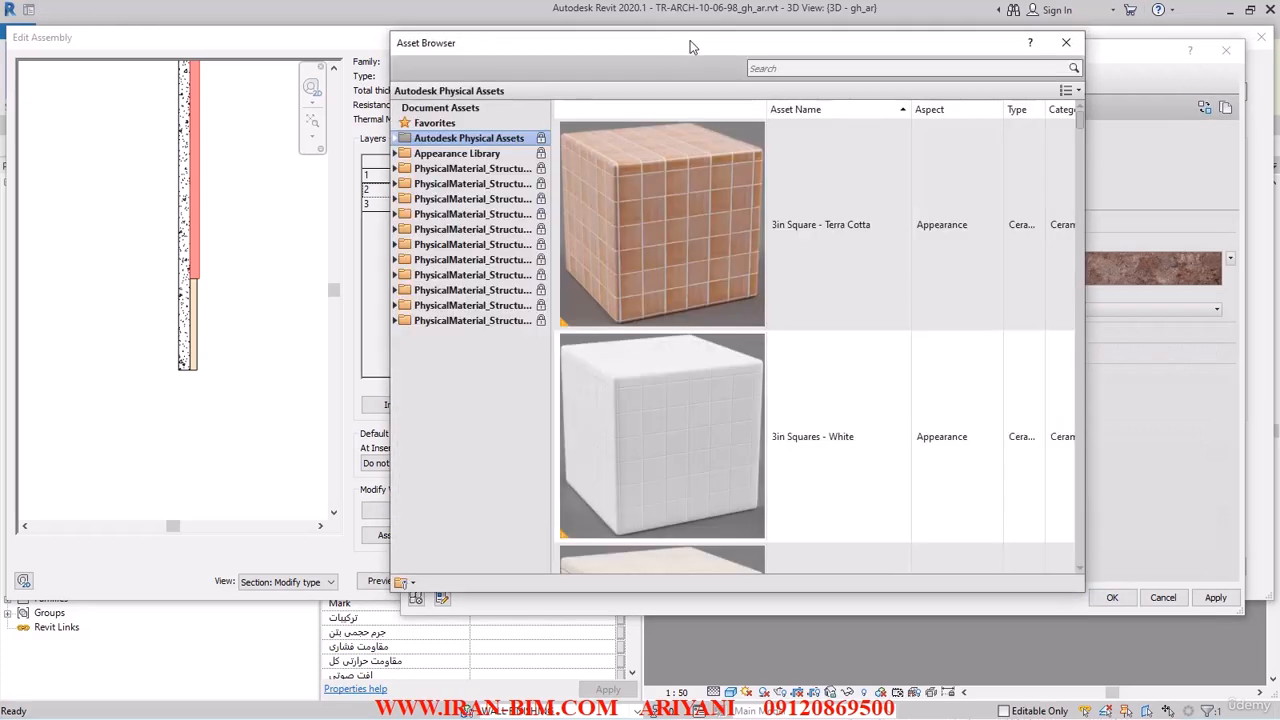
pyautogui.click(786, 67)
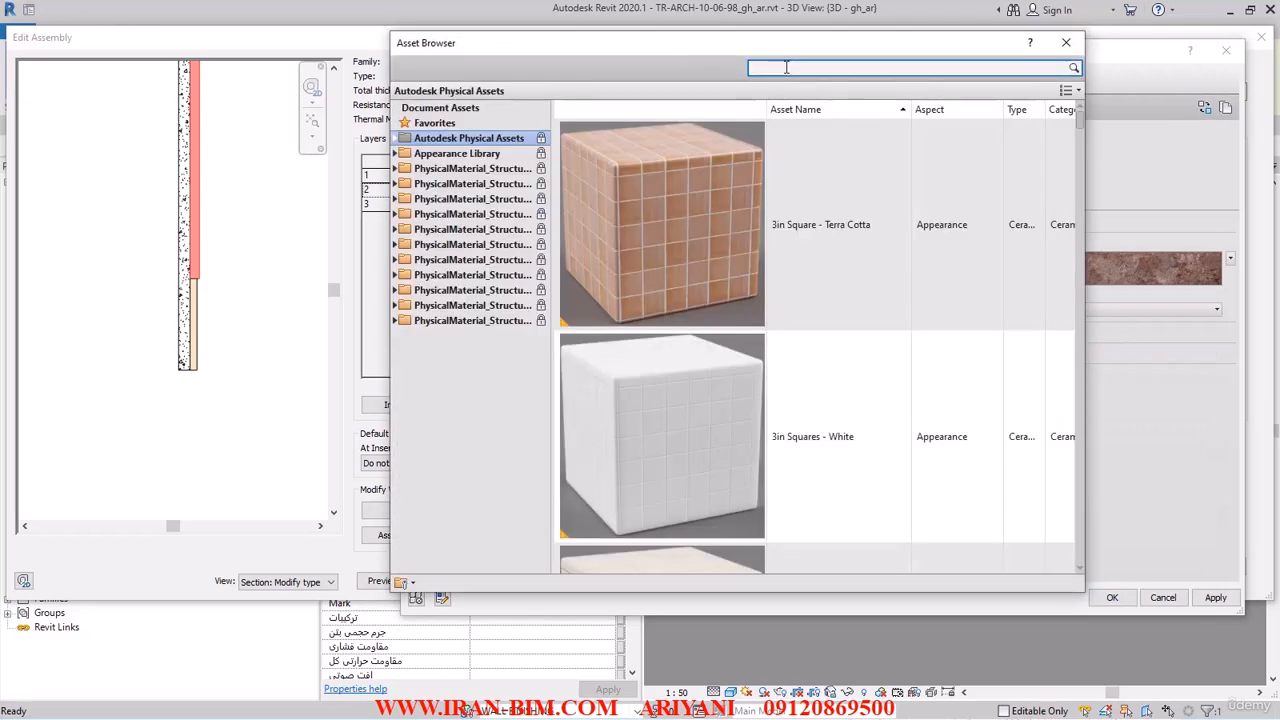
pyautogui.write('GRANIT')
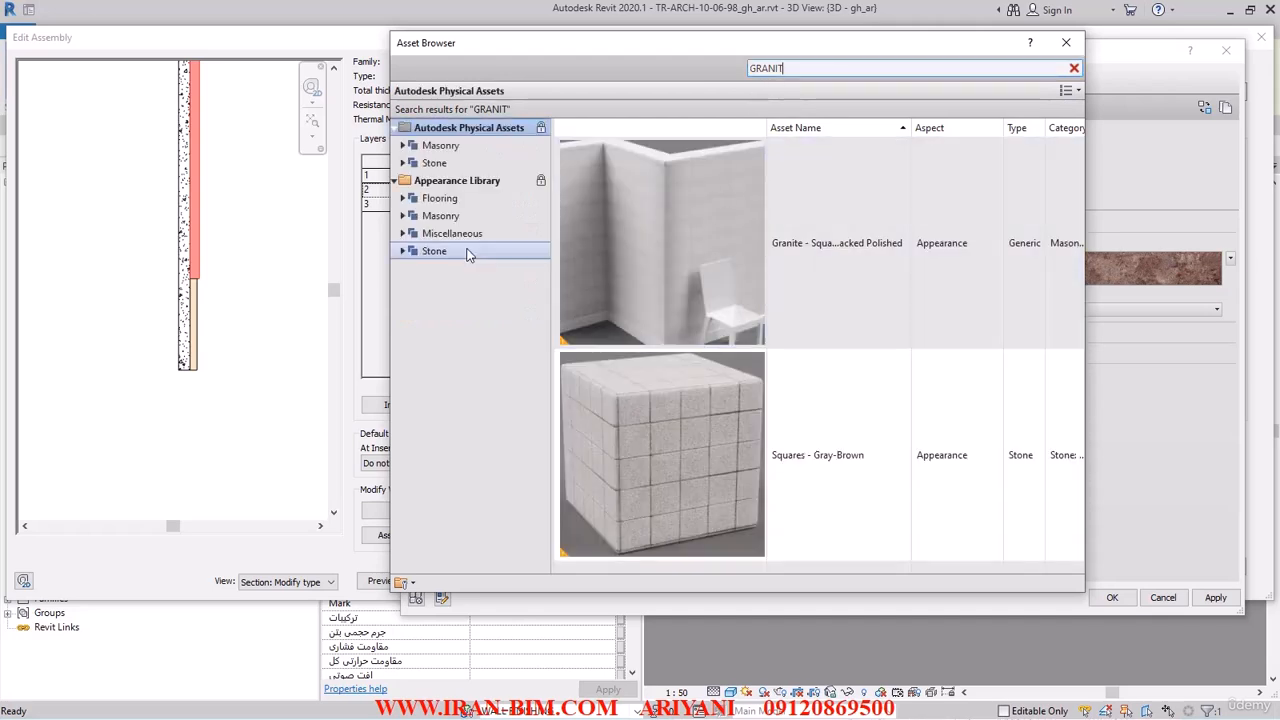
# - Replace the material's appearance with Granite - Red from the Stone category of the Appearance Library, and close the Asset Browser
pyautogui.click(433, 163)
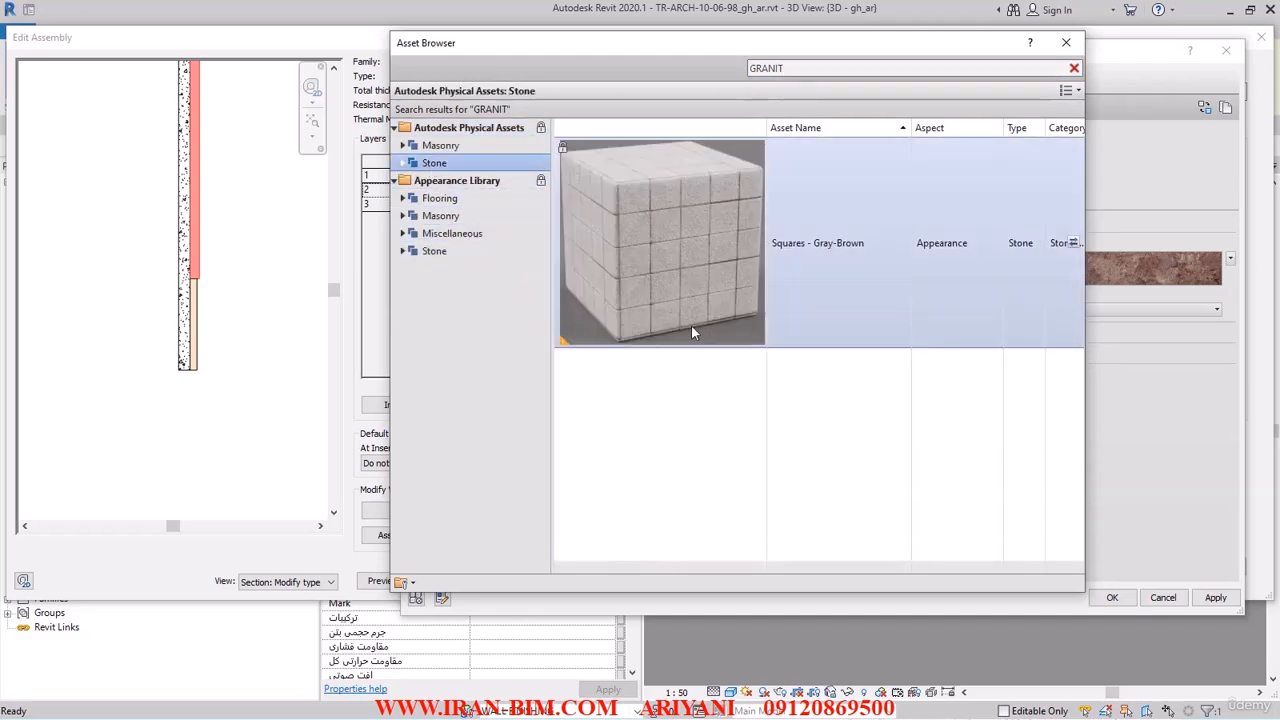
pyautogui.click(435, 251)
pyautogui.scroll(-6, 715, 372)
pyautogui.scroll(5, 722, 378)
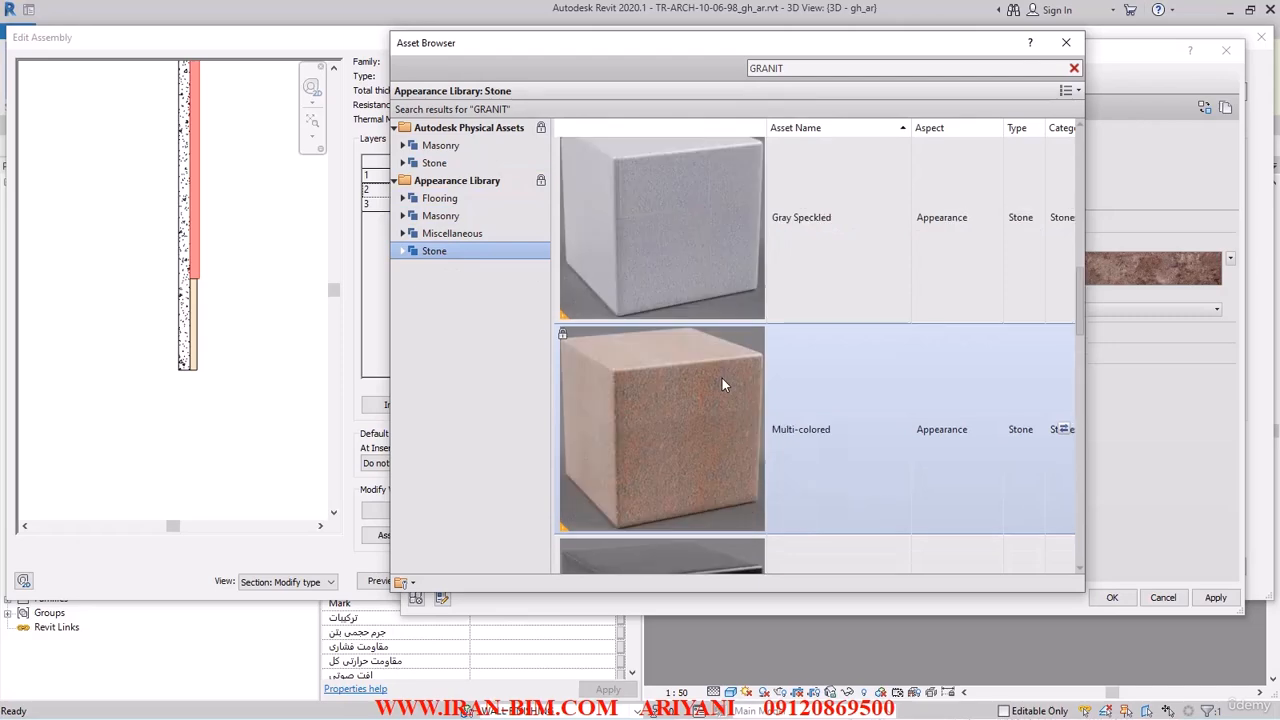
pyautogui.scroll(-3, 722, 383)
pyautogui.scroll(3, 686, 443)
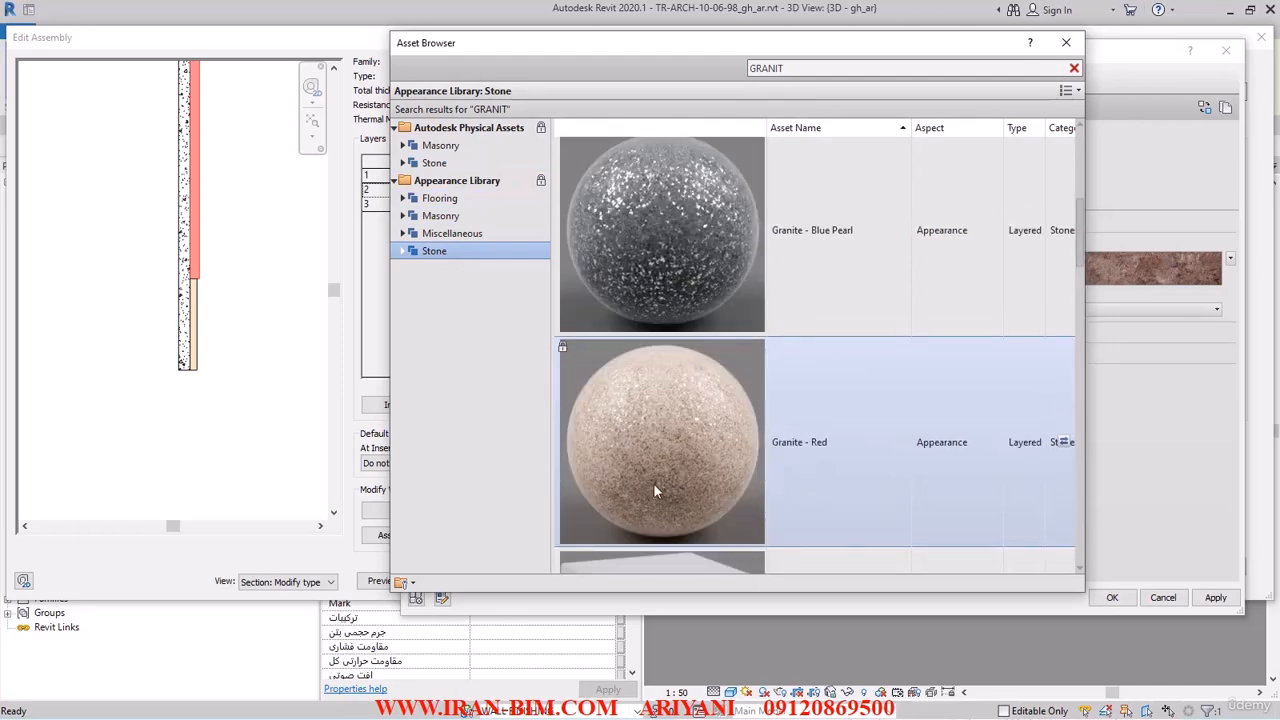
pyautogui.click(1061, 442)
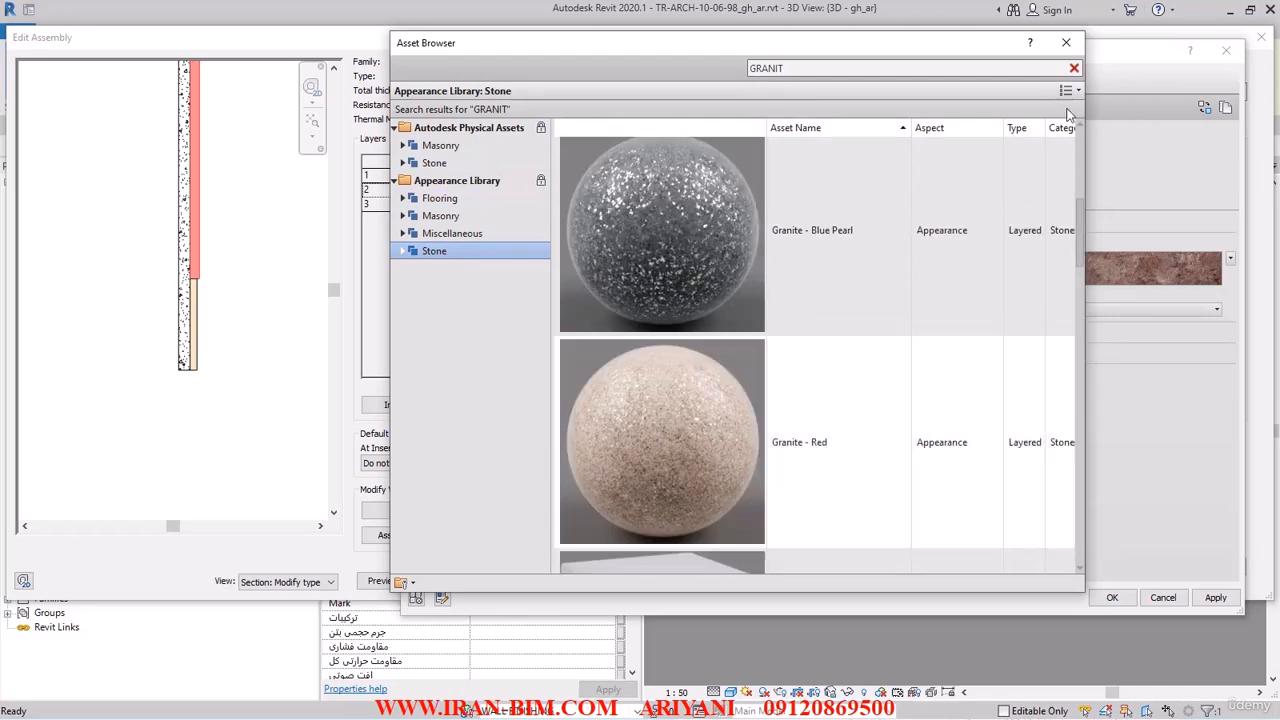
pyautogui.click(1066, 42)
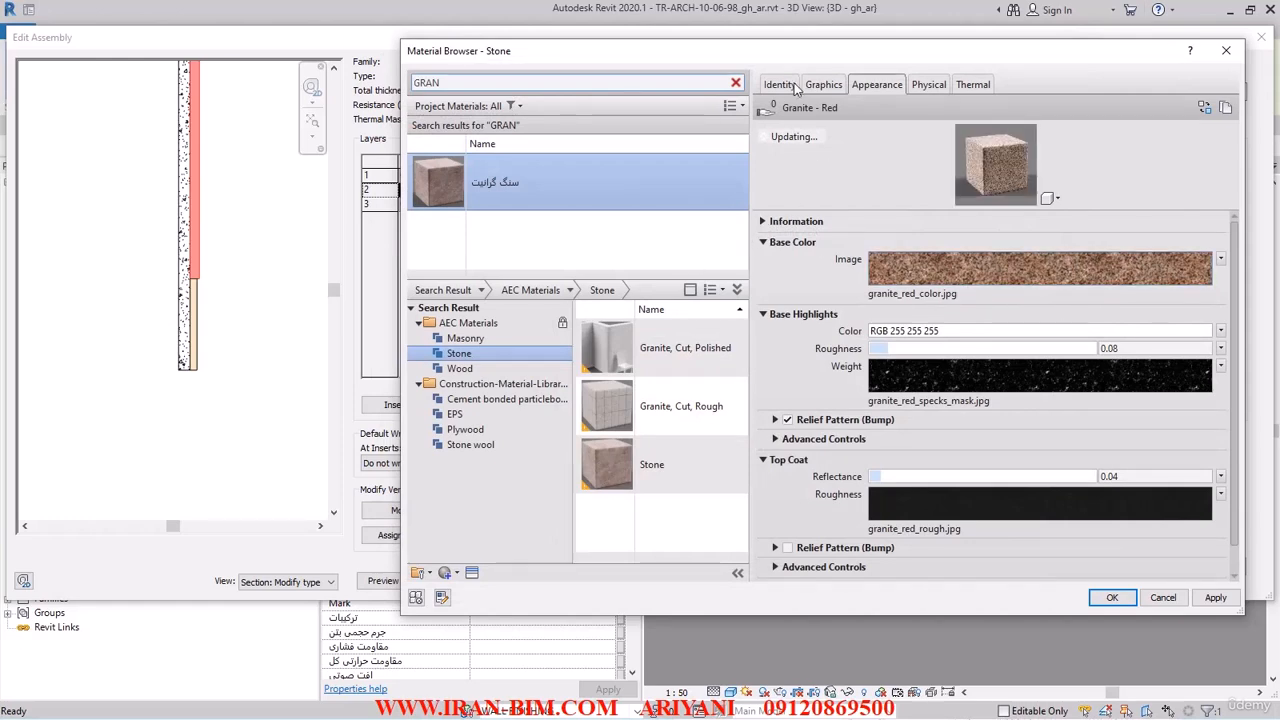
# - Accept the granite material, the wall sweeps and the edited wall structure, applying the type to the wall in the 3D view
pyautogui.click(1111, 598)
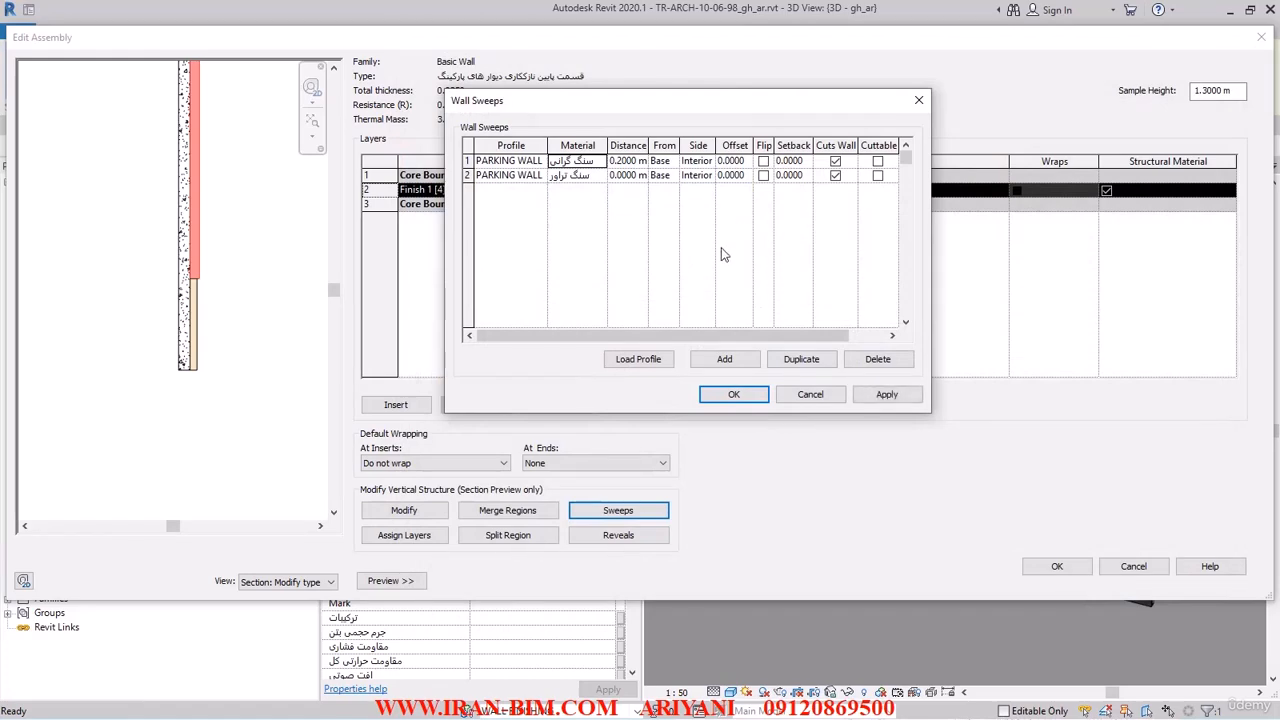
pyautogui.click(734, 395)
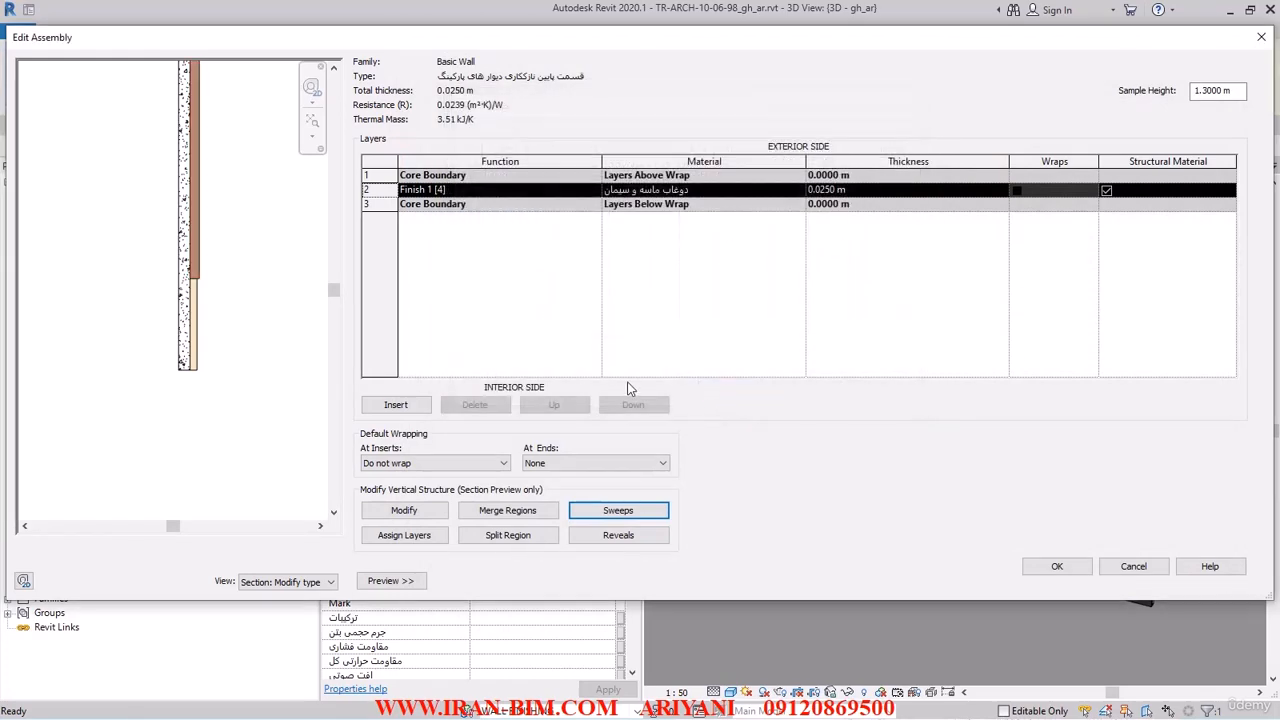
pyautogui.click(1078, 572)
pyautogui.click(1057, 568)
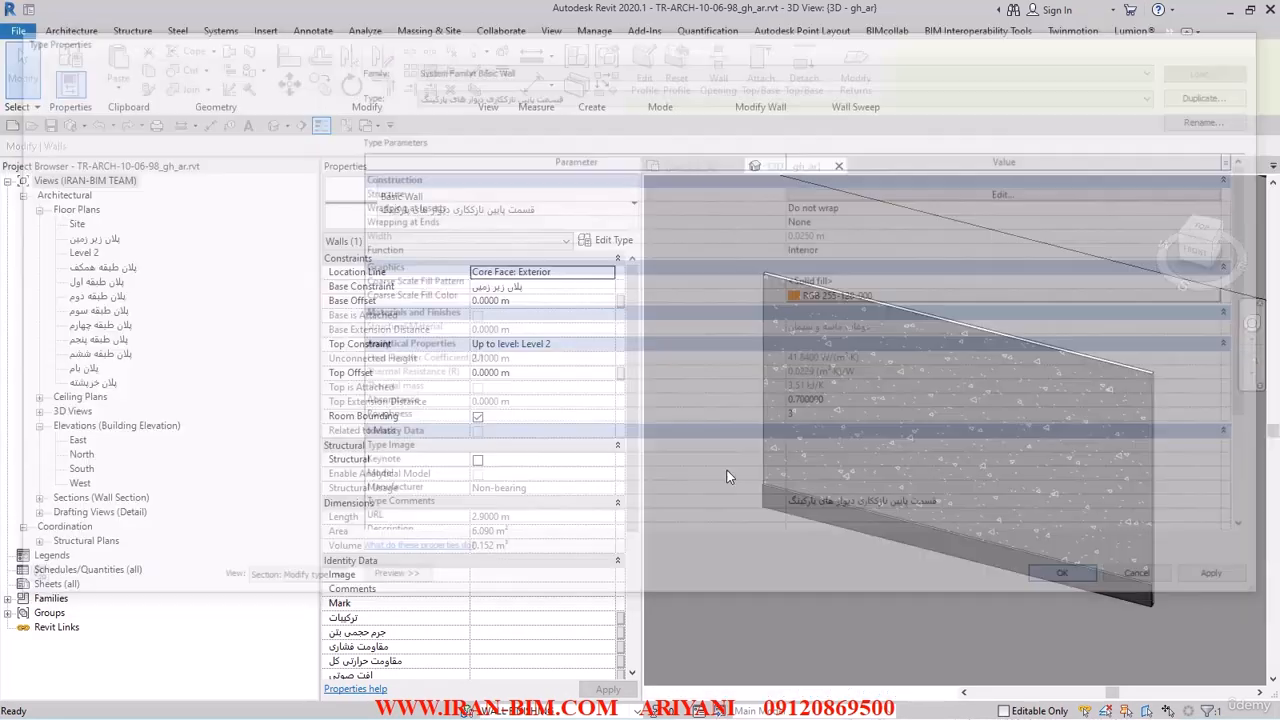
pyautogui.scroll(3, 1174, 553)
pyautogui.click(1174, 553)
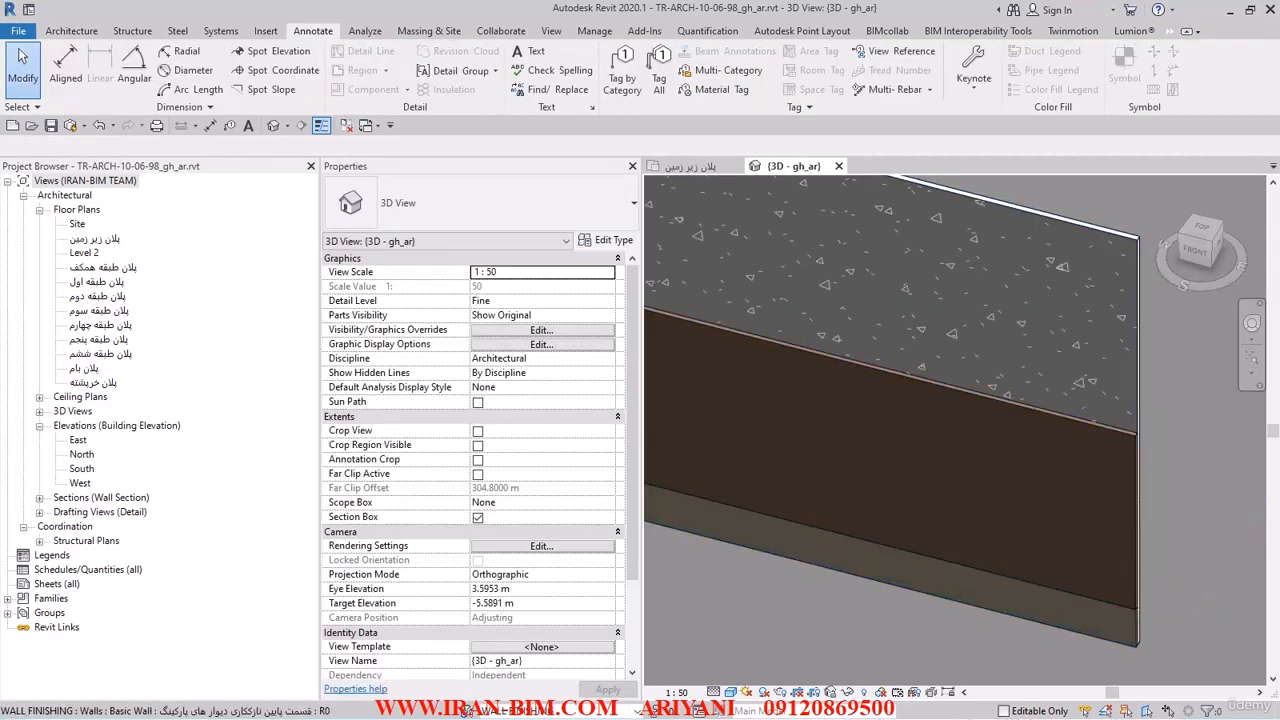
# - Switch to Notepad, add the keynote W-18 سنگ گرانیت شایان under WALLS in IR-KEYNOTE-V4.txt, and save the file
pyautogui.hotkey('alt', 'Tab')
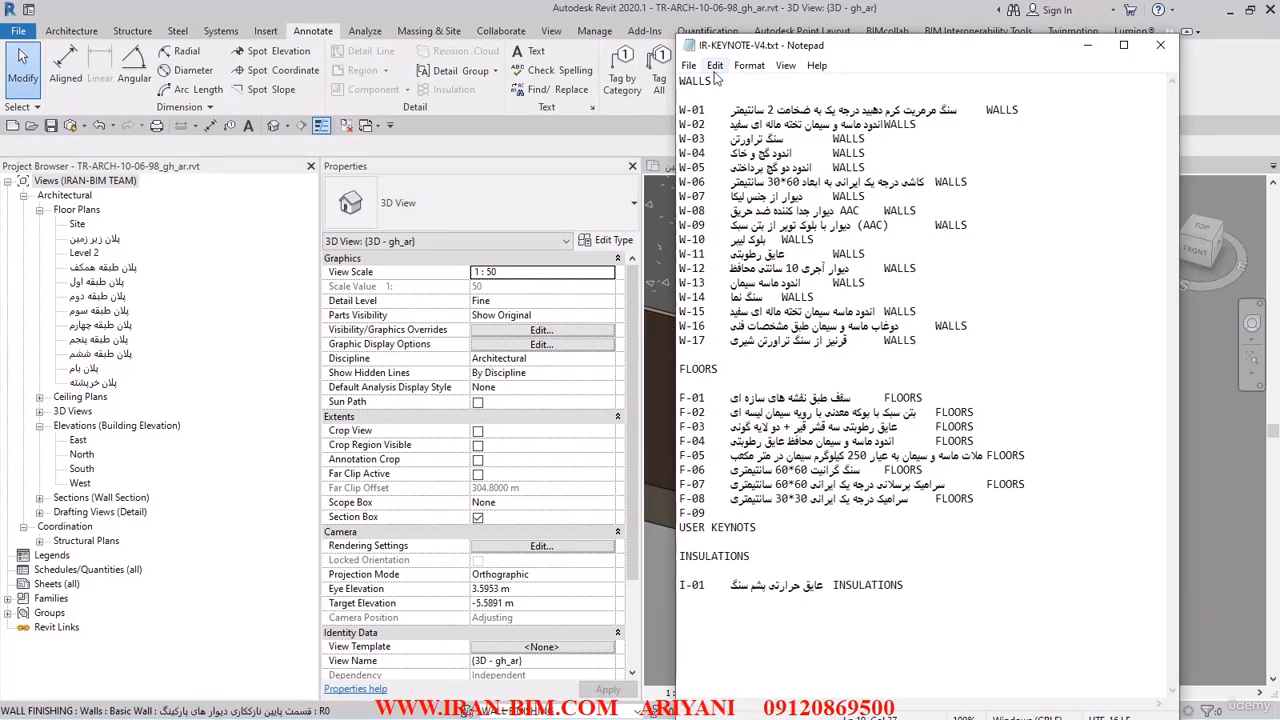
pyautogui.press('Return')
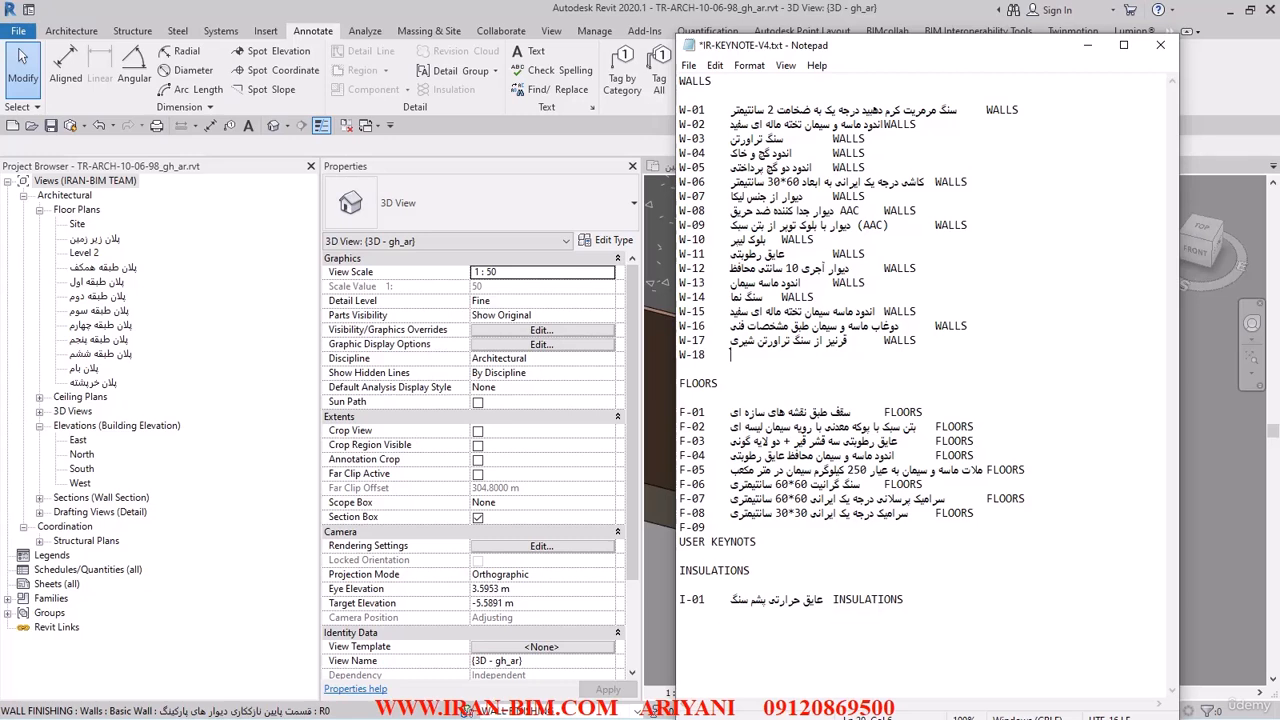
pyautogui.write('سنگ گرانیت شایان')
pyautogui.click(688, 65)
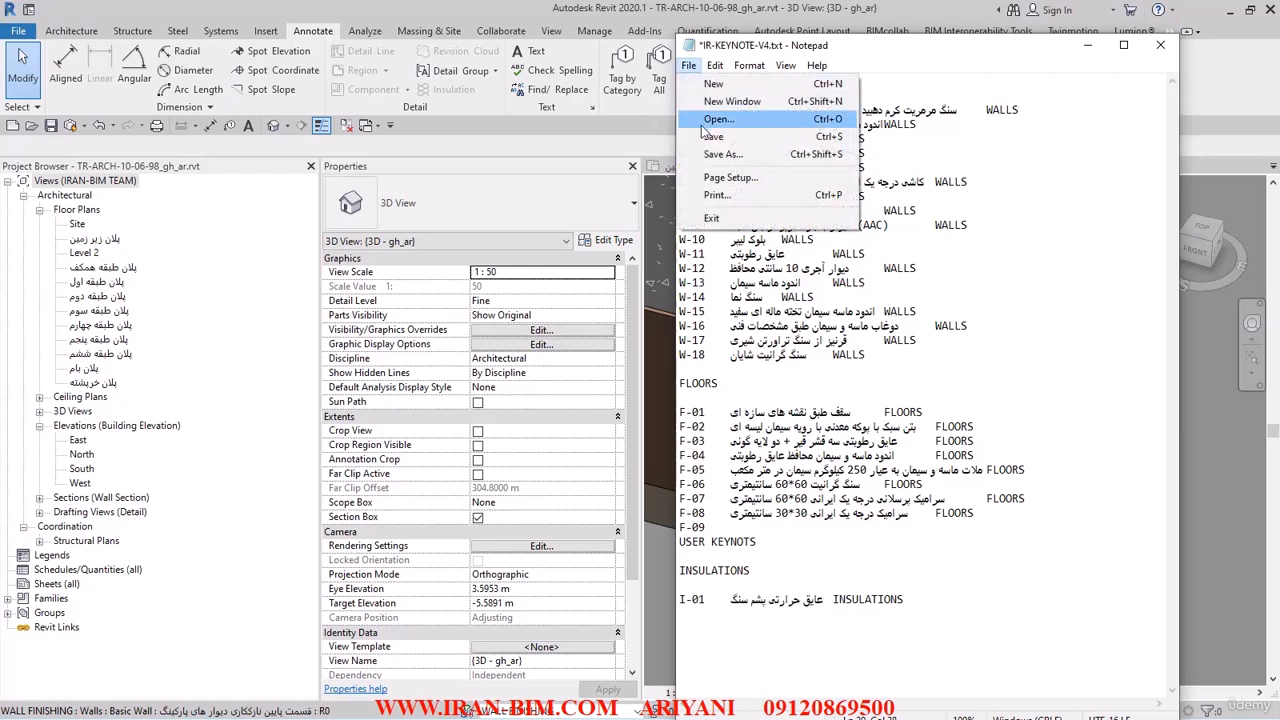
pyautogui.click(710, 131)
# - Switch back to Revit and reload the keynote table in the Keynoting Settings
pyautogui.click(565, 8)
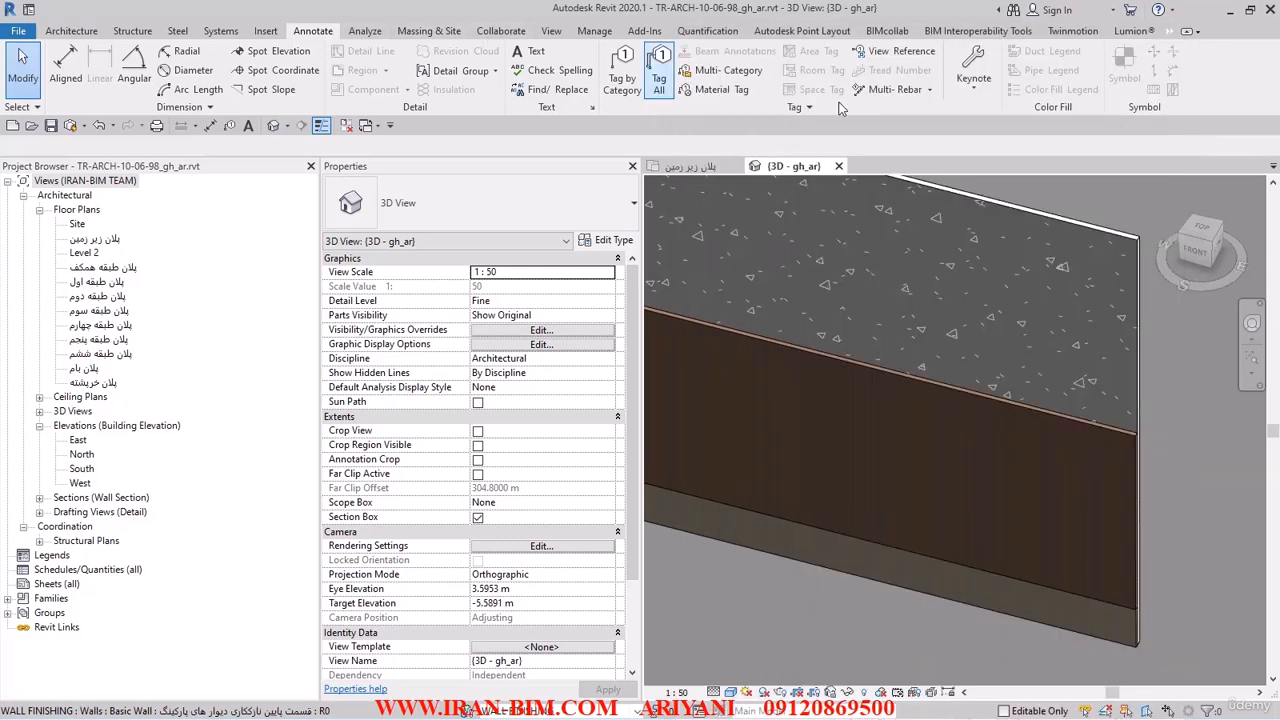
pyautogui.click(973, 84)
pyautogui.click(976, 211)
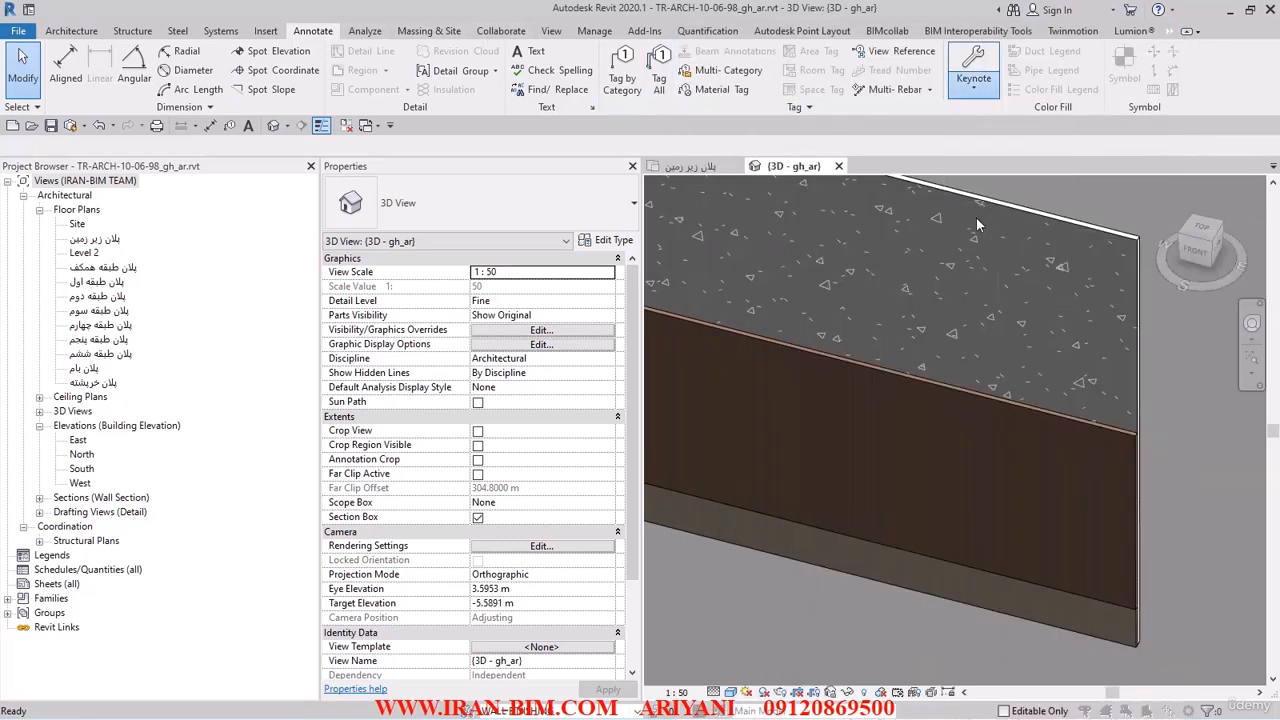
pyautogui.click(830, 348)
pyautogui.click(814, 366)
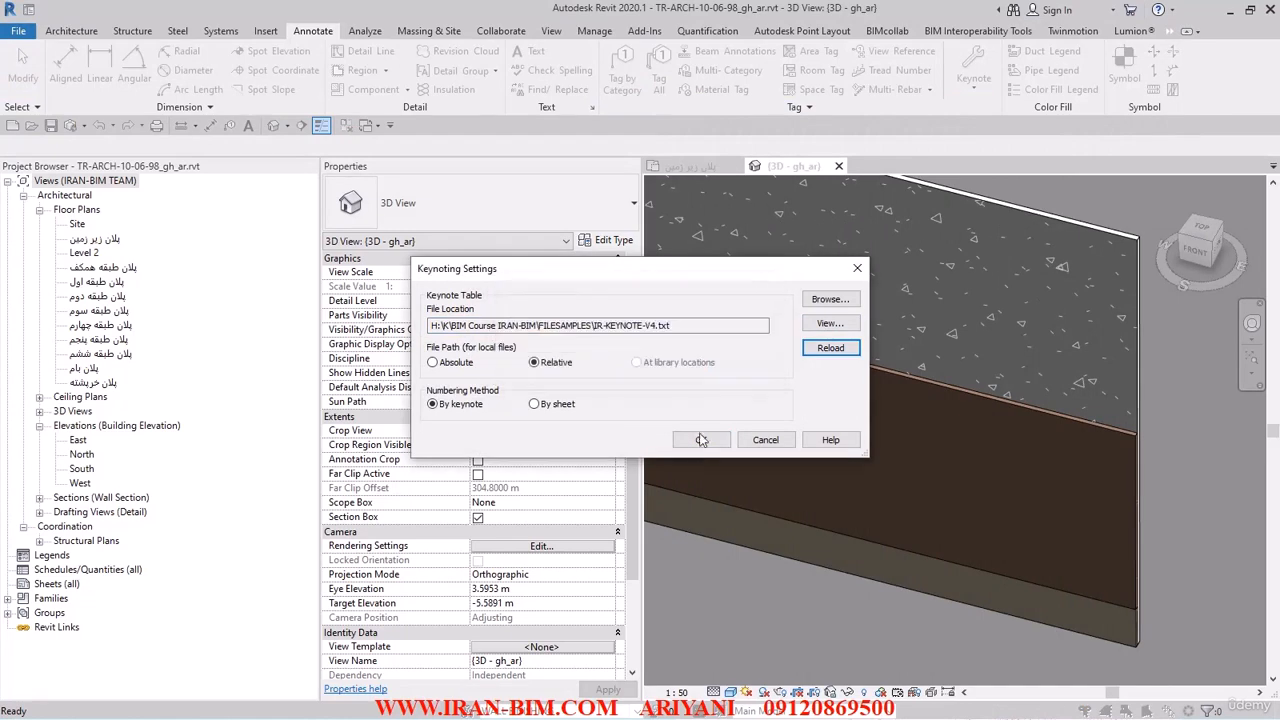
pyautogui.click(700, 440)
# - Select the finish wall, reopen its type's wall sweeps, widen the Material column and open the granite sweep's material
pyautogui.click(730, 466)
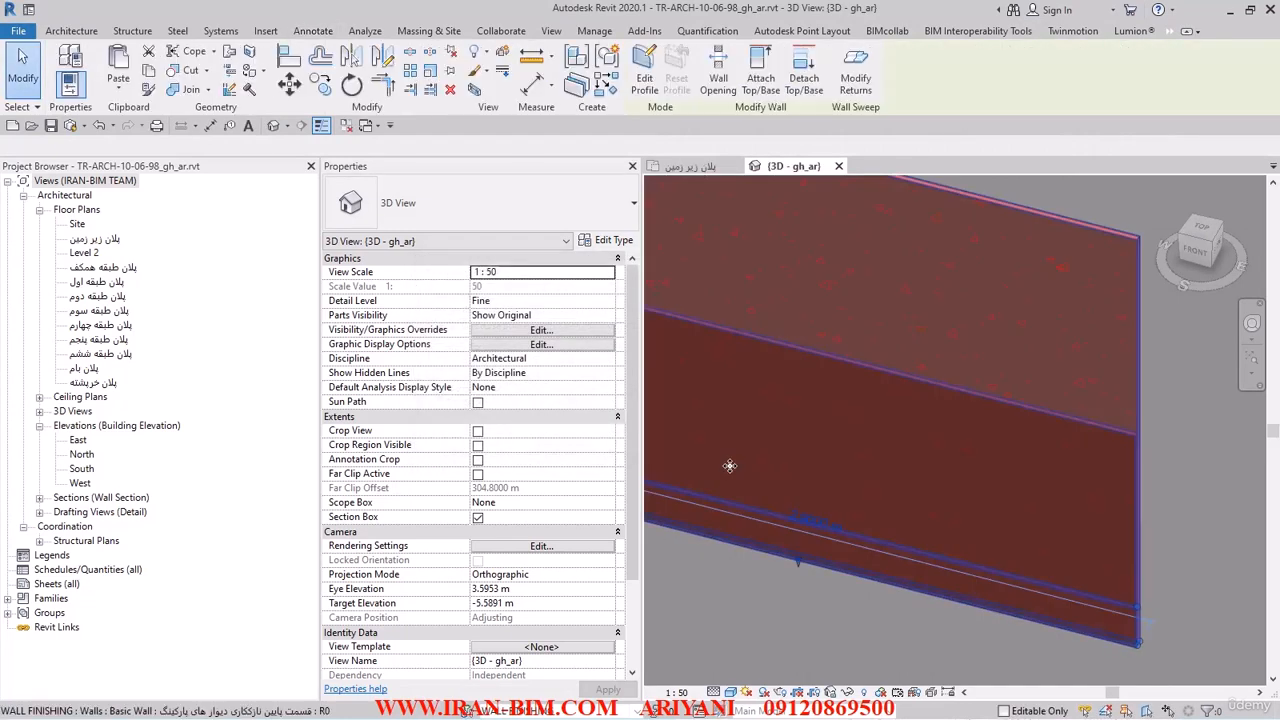
pyautogui.click(600, 241)
pyautogui.click(855, 192)
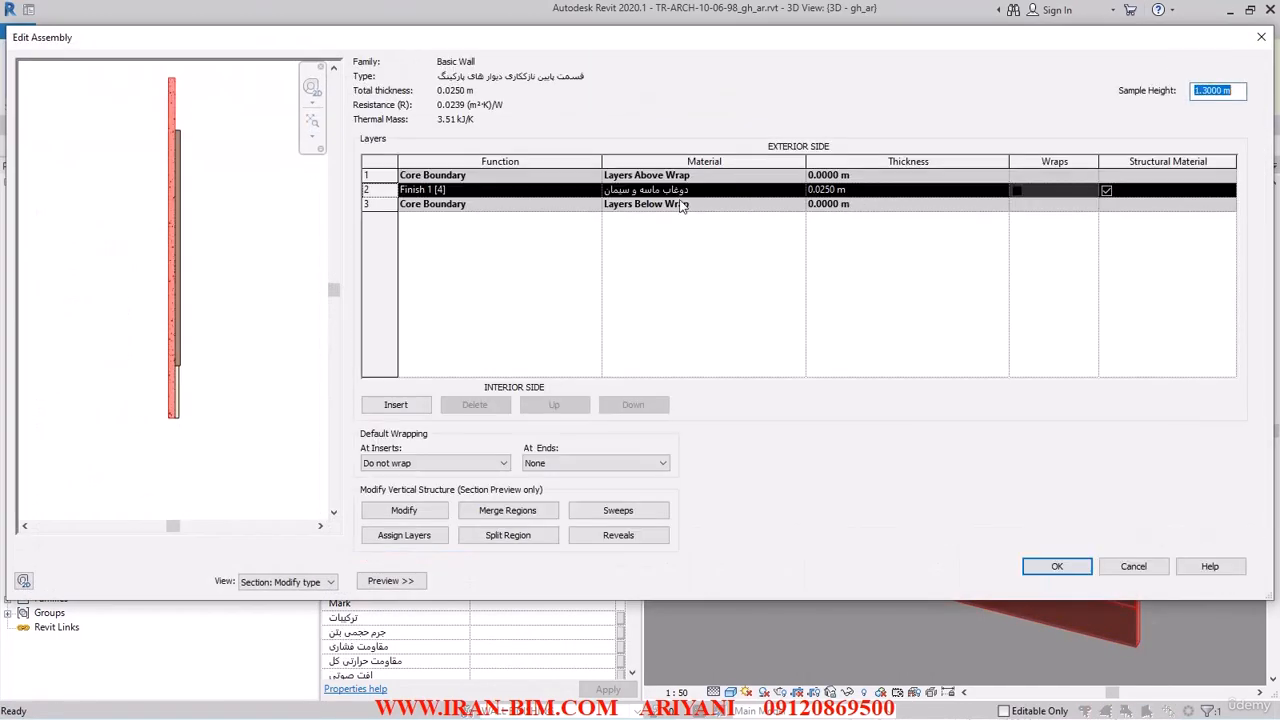
pyautogui.click(616, 511)
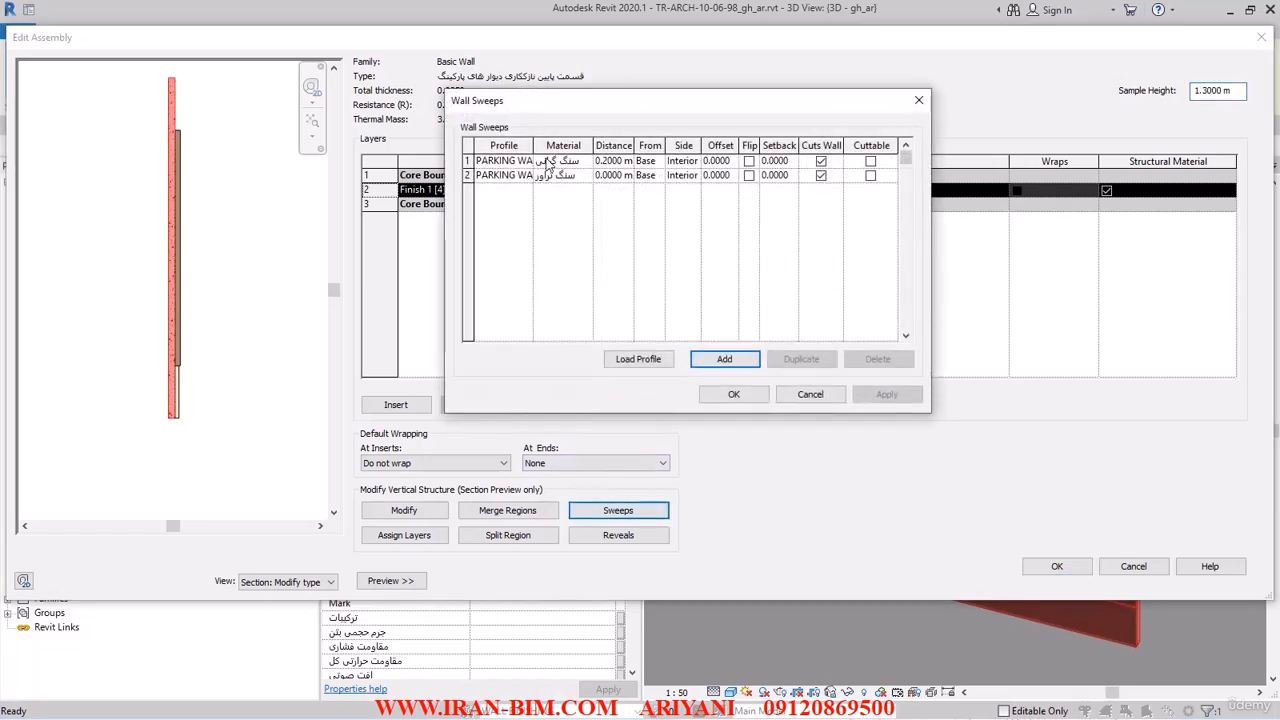
pyautogui.moveTo(593, 145); pyautogui.dragTo(628, 145)
pyautogui.click(622, 163)
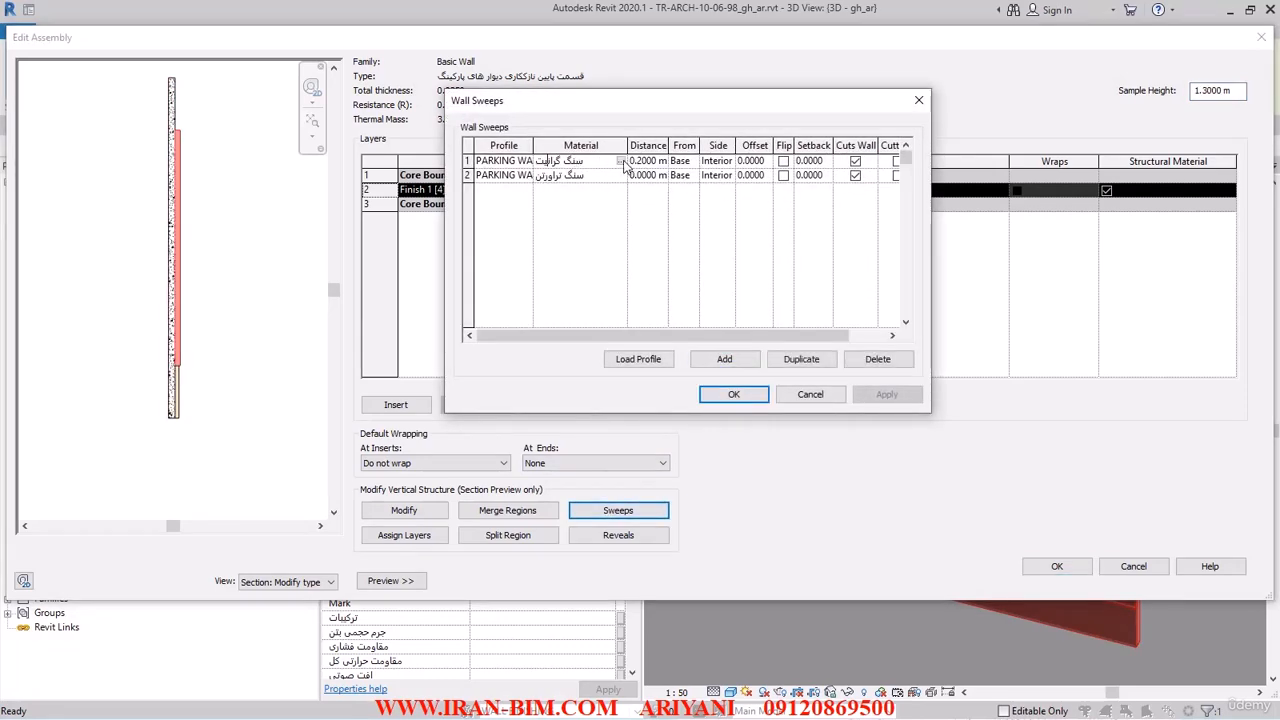
pyautogui.click(621, 161)
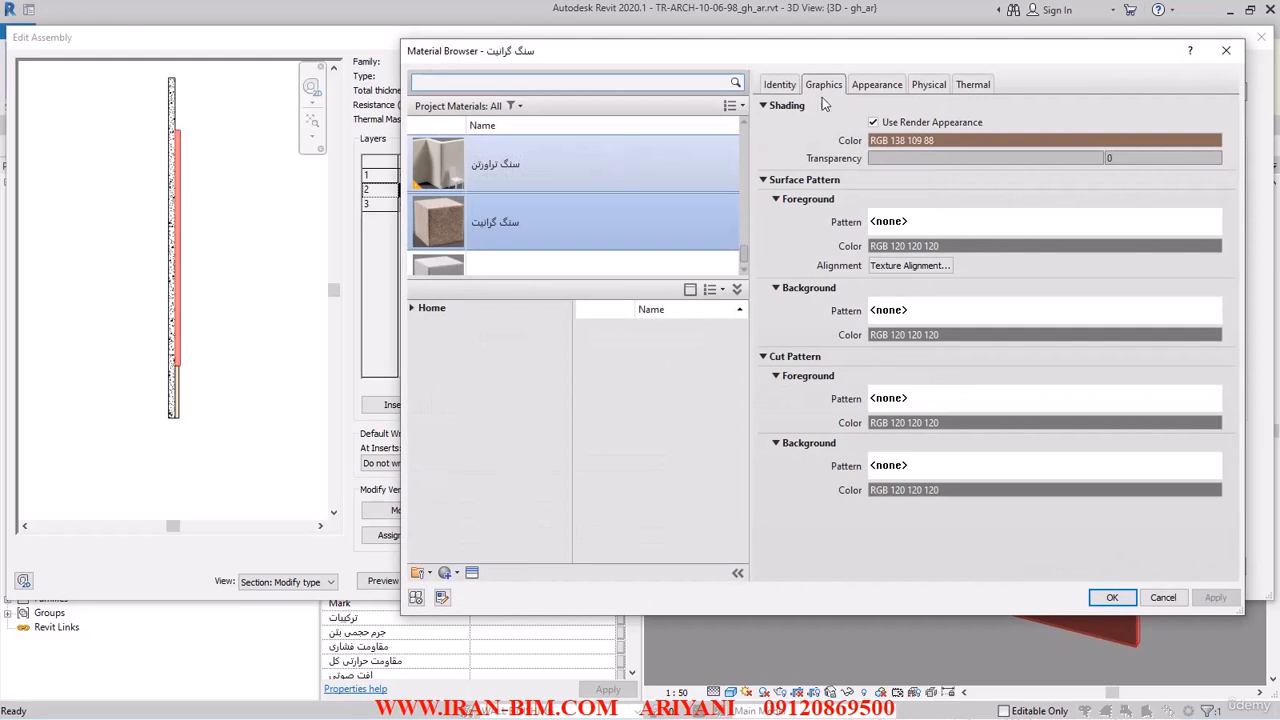
# - Assign the keynote W-18 from the WALLS group to the granite material
pyautogui.click(779, 84)
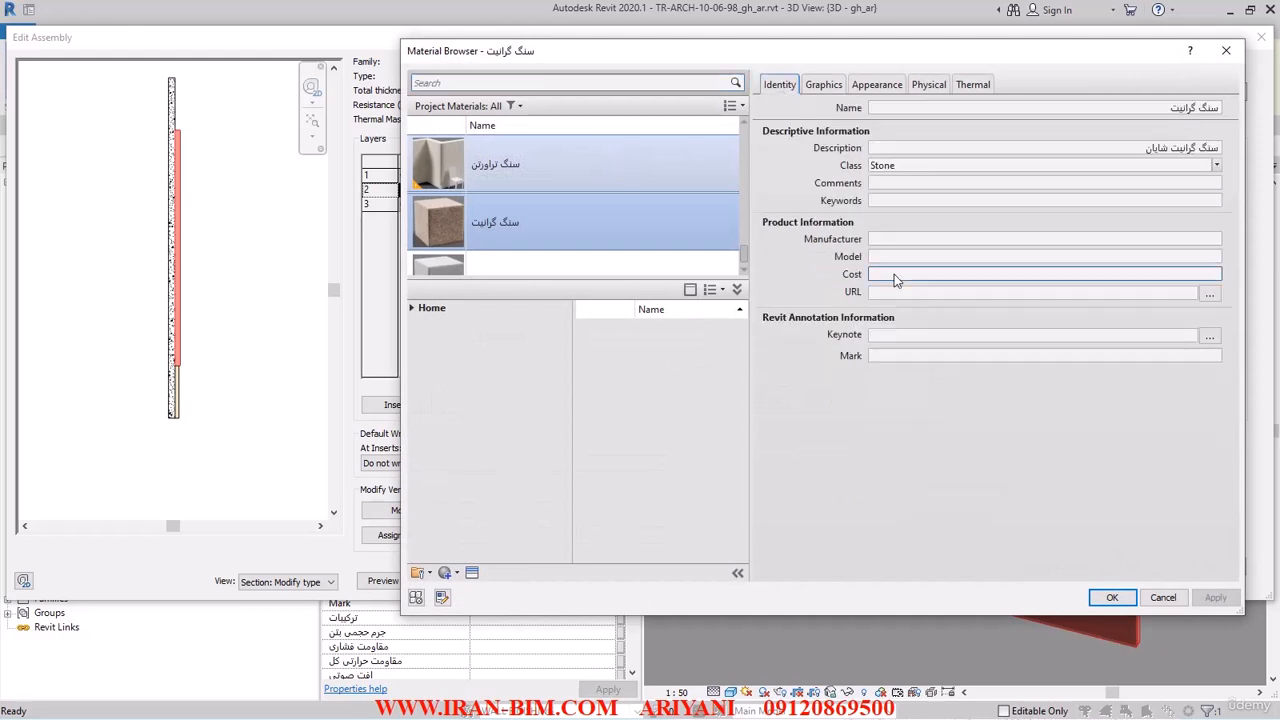
pyautogui.click(1209, 336)
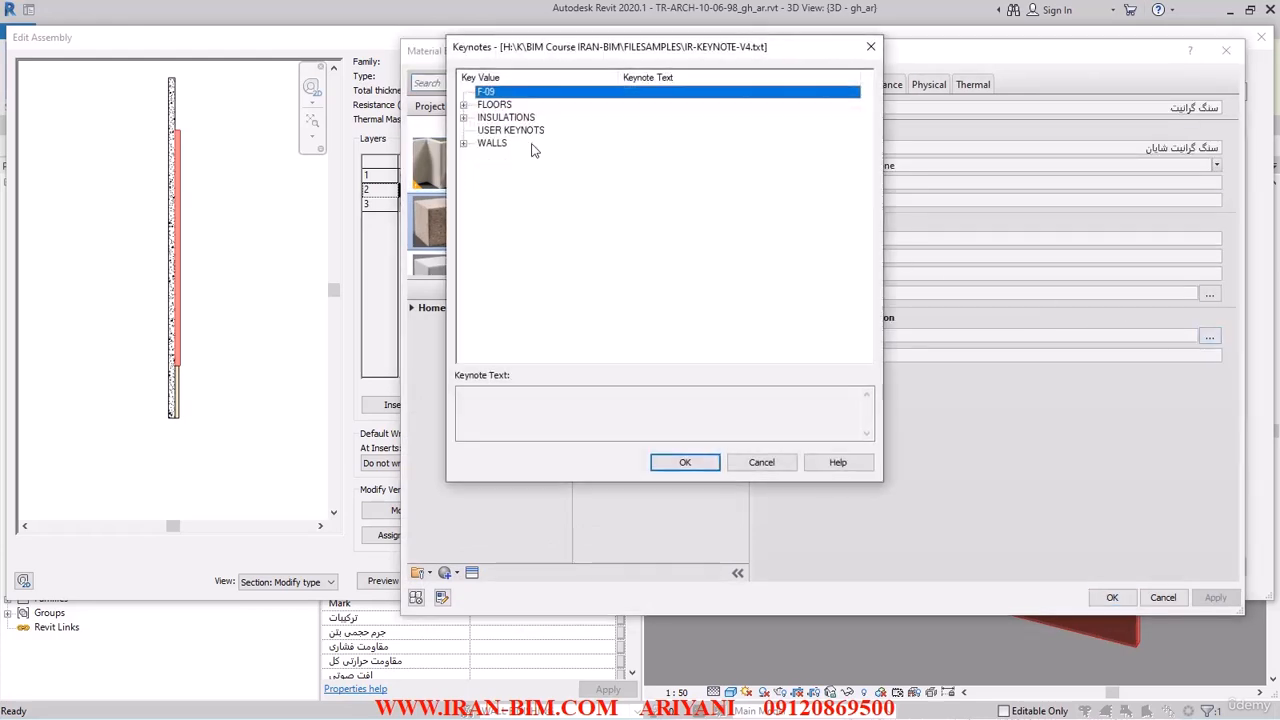
pyautogui.click(463, 145)
pyautogui.click(463, 145)
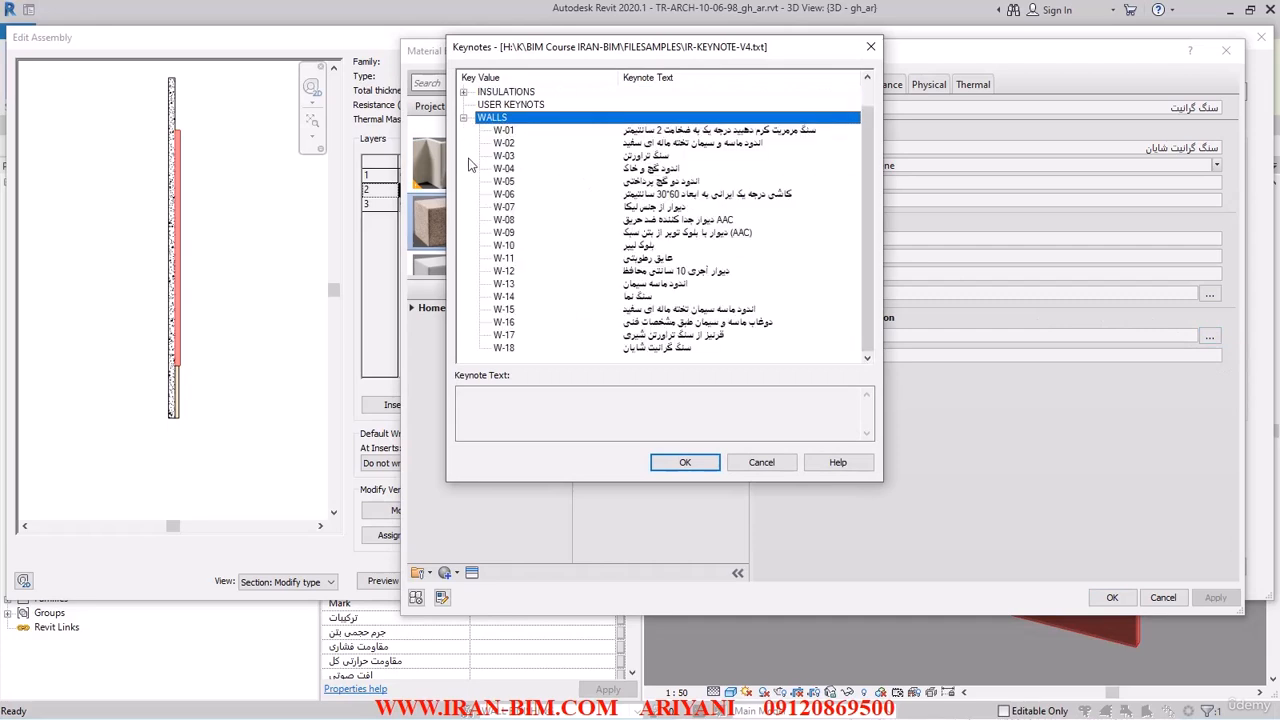
pyautogui.click(650, 348)
pyautogui.click(685, 462)
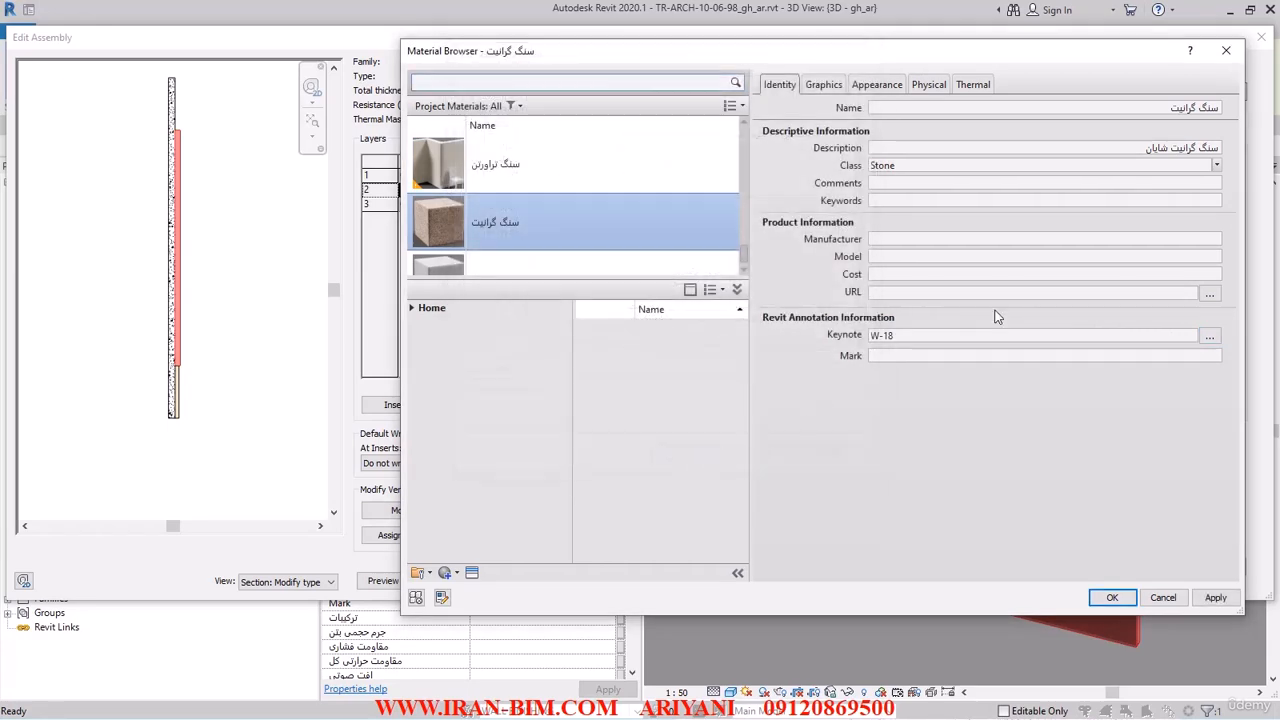
# - Copy the granite material's name سنگ گرانیت into its Mark, then apply the material and the wall sweeps
pyautogui.click(1197, 107)
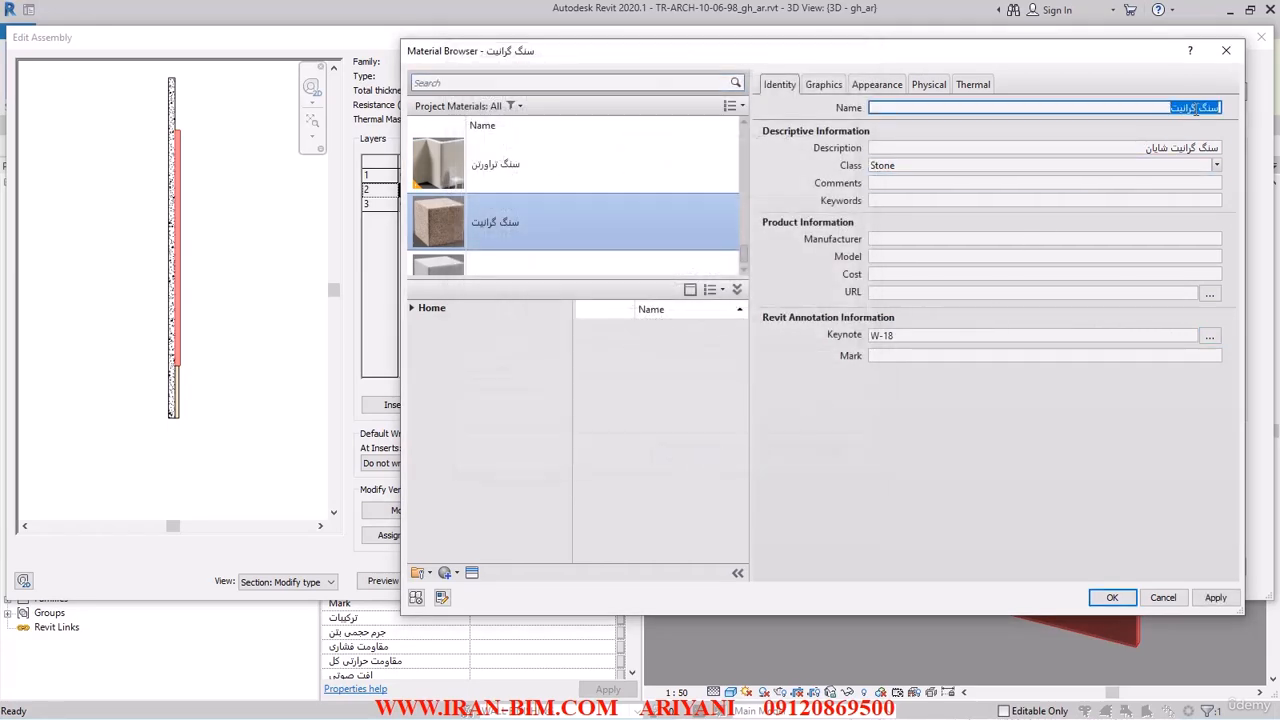
pyautogui.hotkey('ctrl', 'c')
pyautogui.click(957, 355)
pyautogui.hotkey('ctrl', 'v')
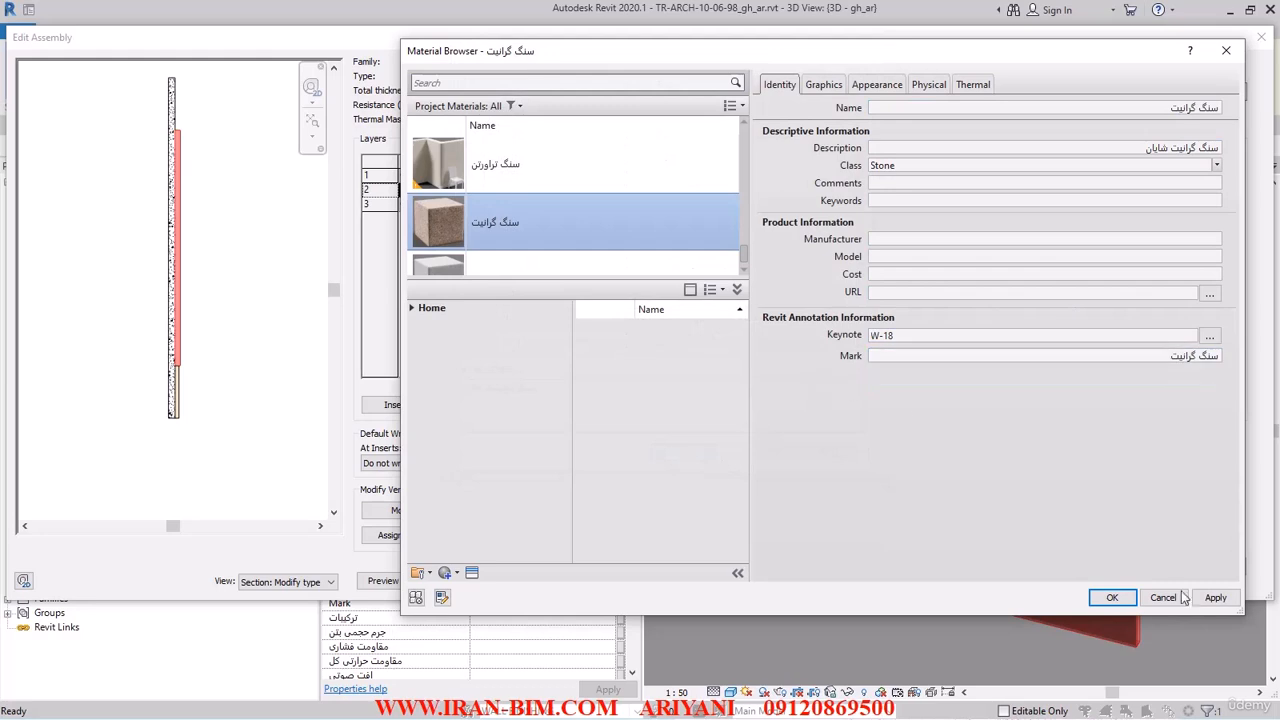
pyautogui.click(1215, 597)
pyautogui.click(1111, 597)
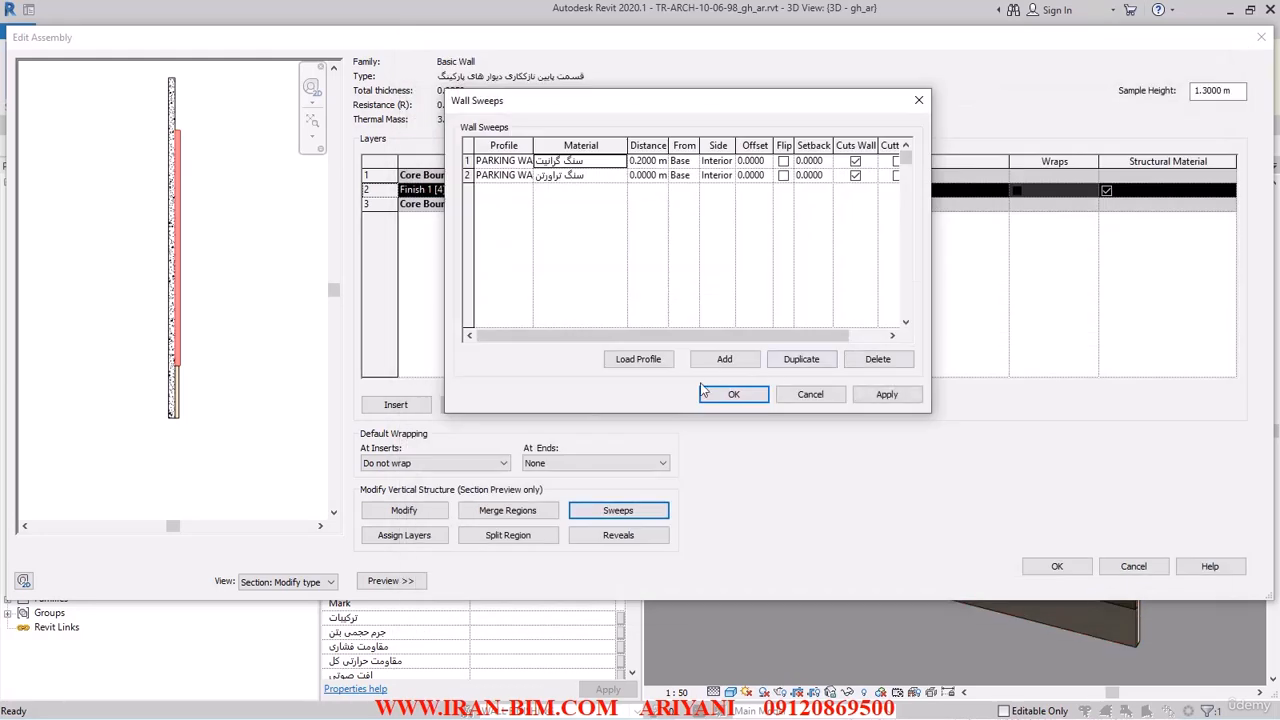
pyautogui.click(865, 396)
# - Duplicate the travertine sweep and set the second sweep's profile to PARKING WALL SWEEP REC WITH FILLET : 200 X 15
pyautogui.click(469, 176)
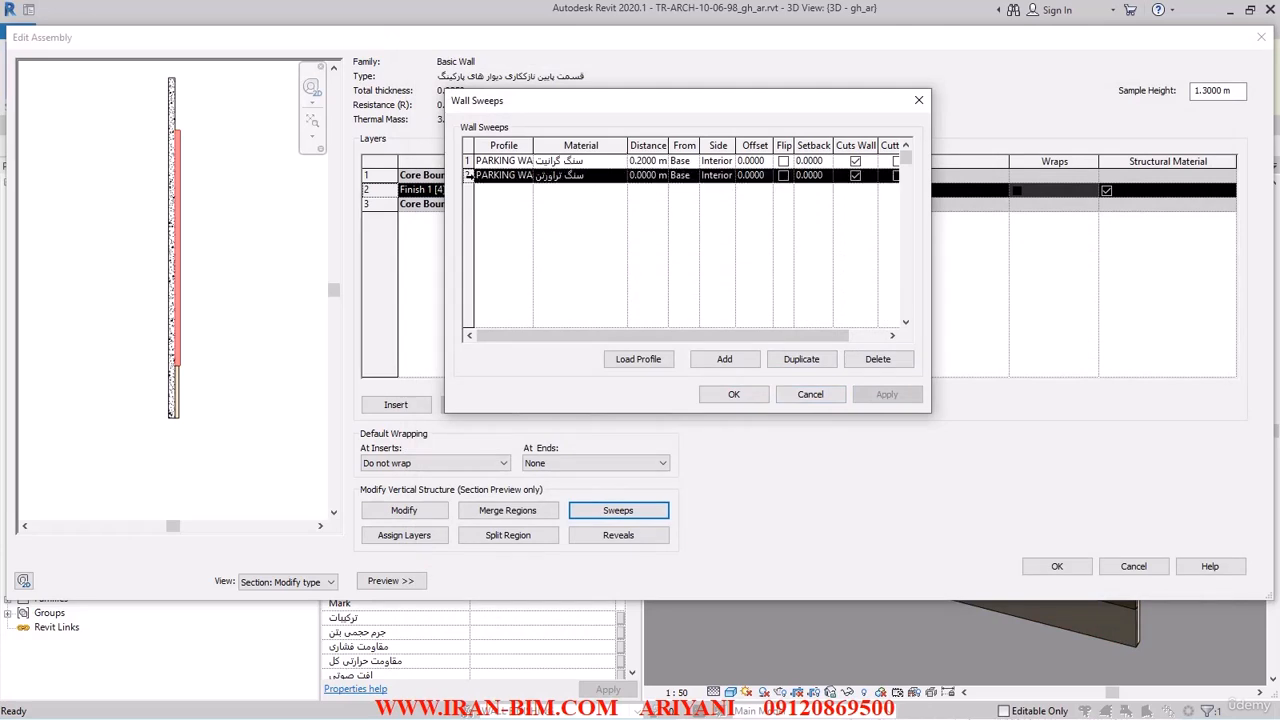
pyautogui.click(801, 359)
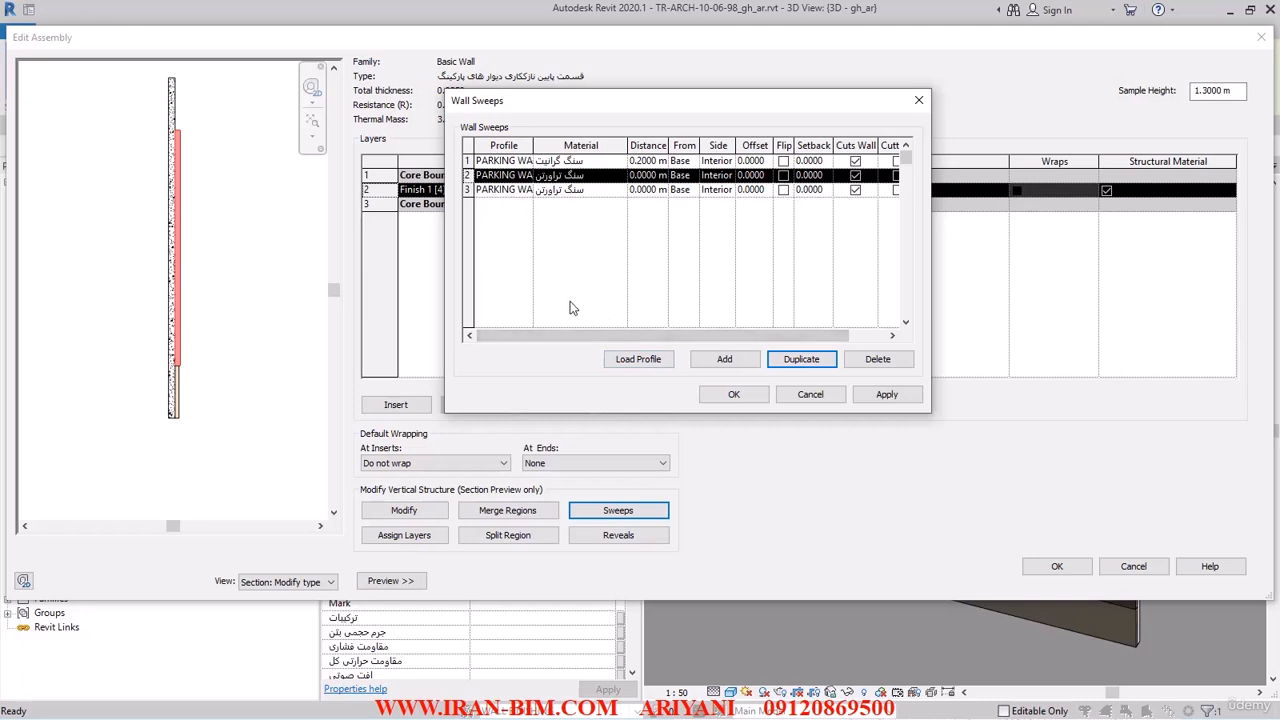
pyautogui.click(537, 176)
pyautogui.click(537, 176)
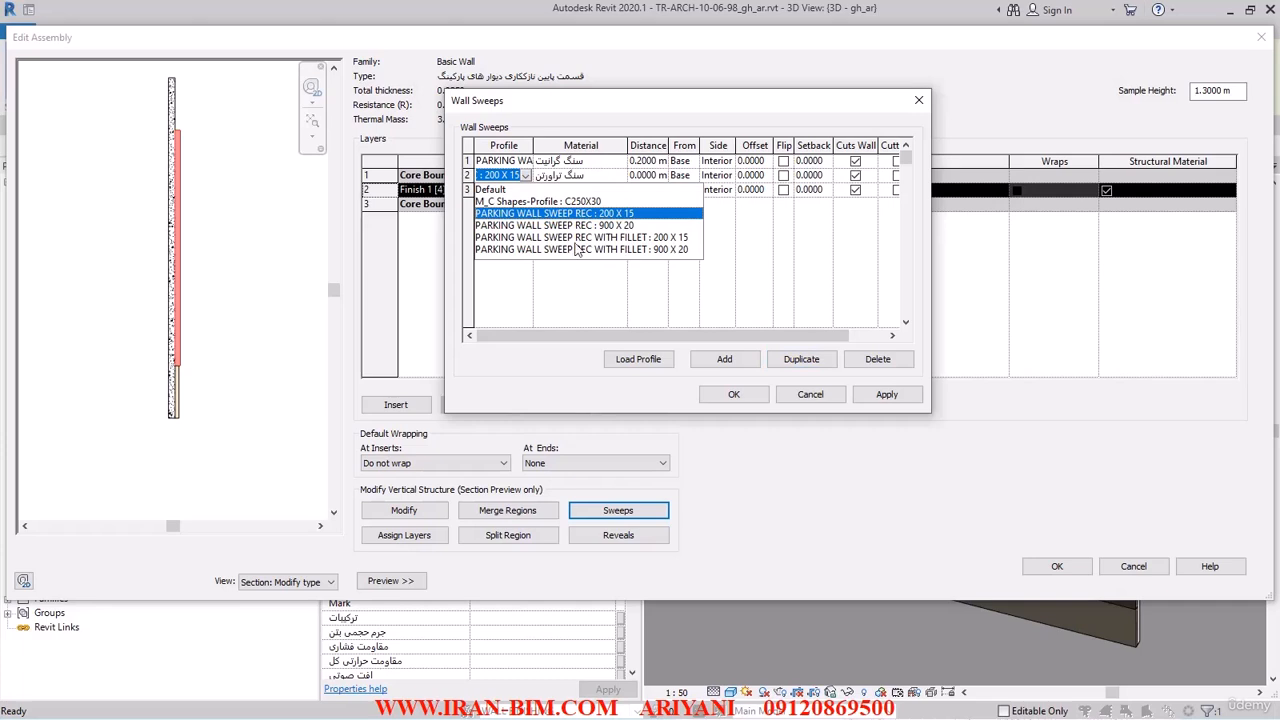
pyautogui.click(670, 240)
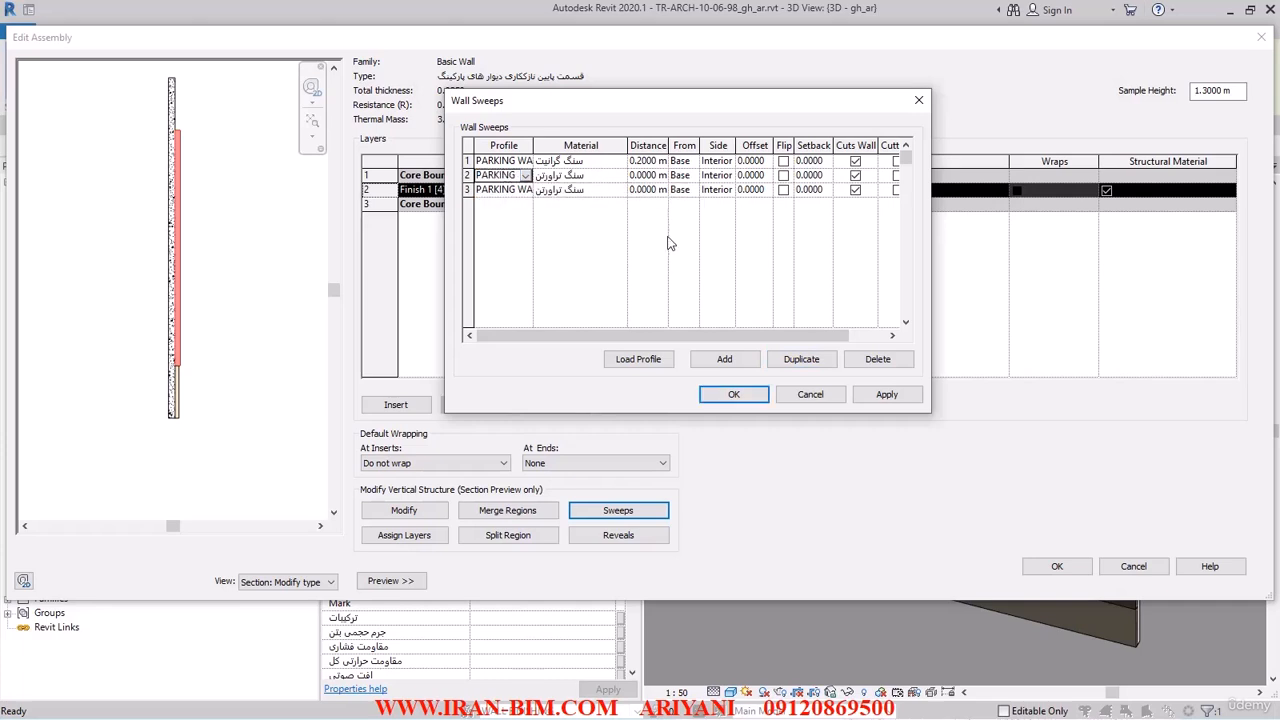
# - Set the second sweep's distance from the base to 1.1 m, then apply and accept the wall sweeps
pyautogui.click(661, 176)
pyautogui.moveTo(665, 175); pyautogui.dragTo(608, 173)
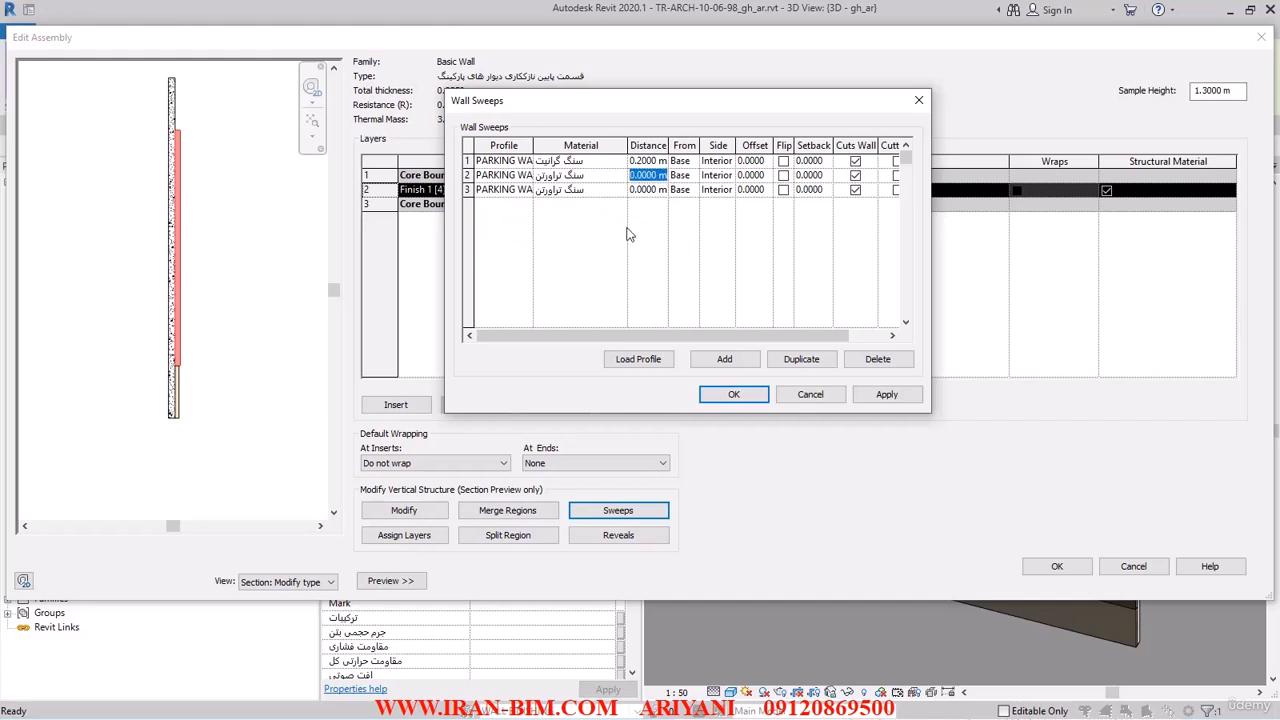
pyautogui.write('1.1')
pyautogui.click(886, 394)
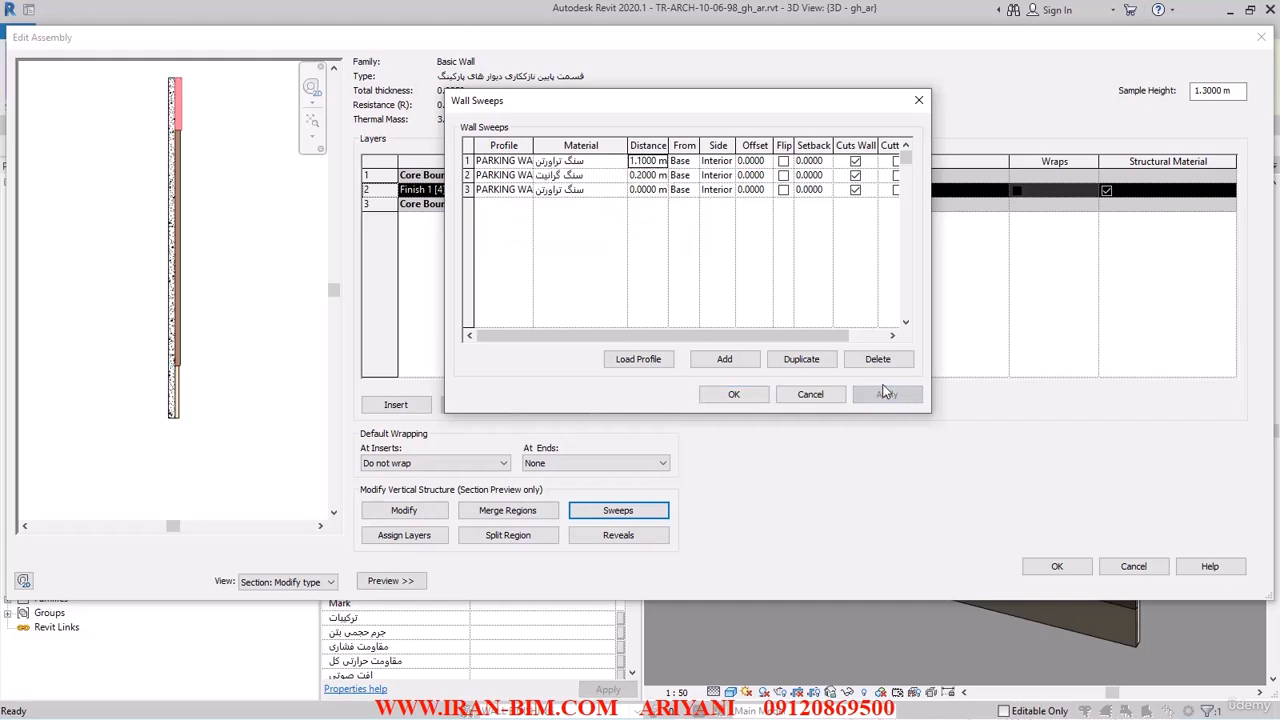
pyautogui.click(734, 394)
pyautogui.scroll(3, 234, 300)
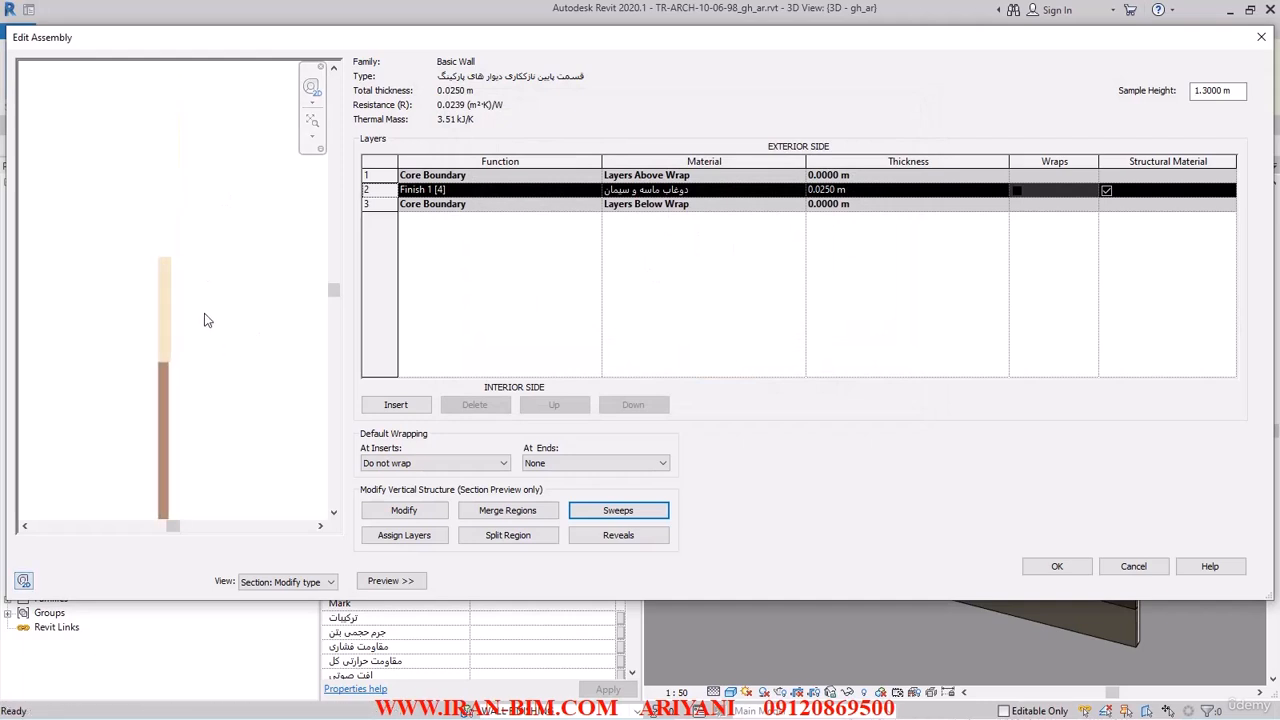
pyautogui.scroll(2, 190, 303)
pyautogui.moveTo(178, 330); pyautogui.dragTo(194, 317, button='middle')
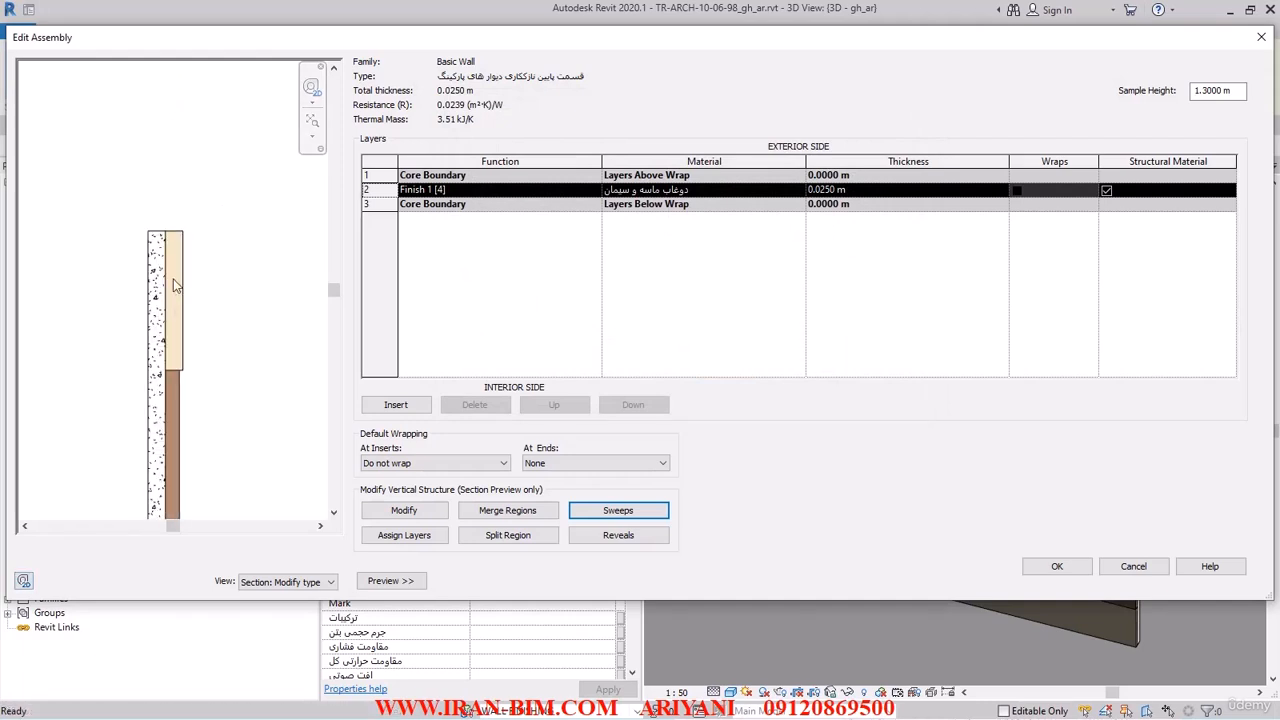
# - Reselect PARKING WALL SWEEP REC WITH FILLET : 200 X 15 as the uppermost sweep's profile and accept the sweeps and wall type
pyautogui.click(612, 510)
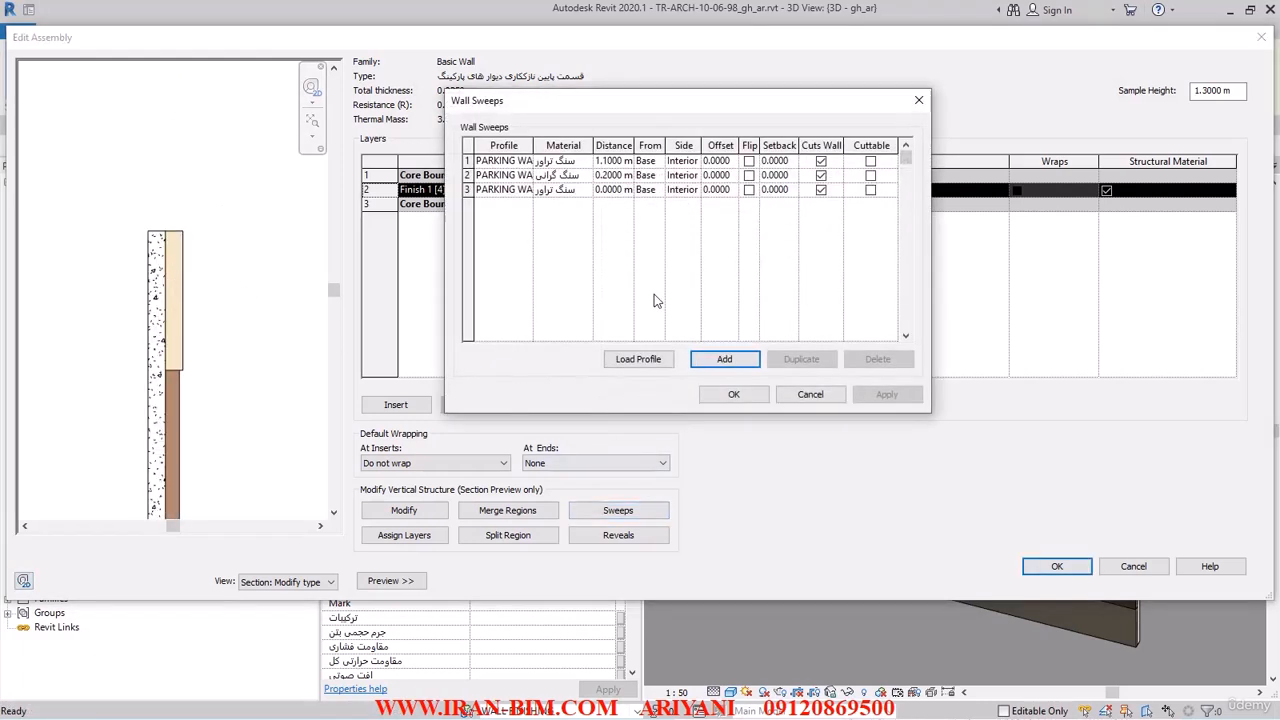
pyautogui.moveTo(531, 145); pyautogui.dragTo(537, 145)
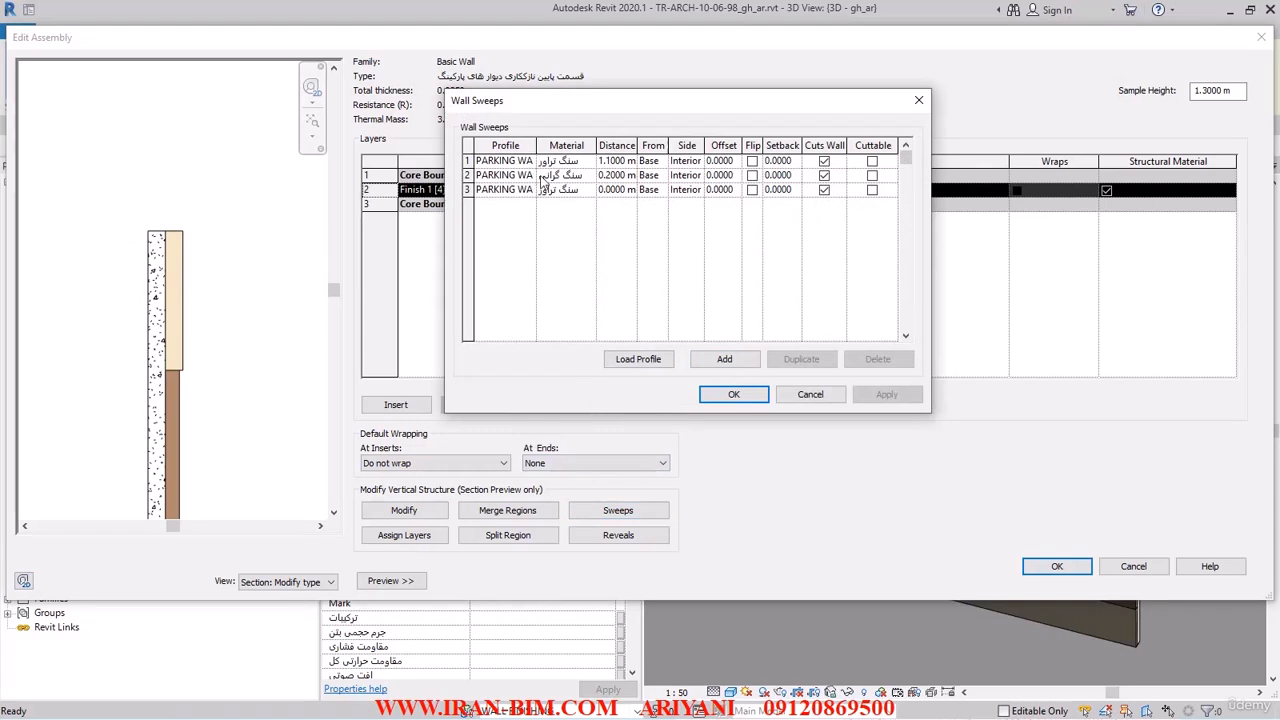
pyautogui.click(529, 161)
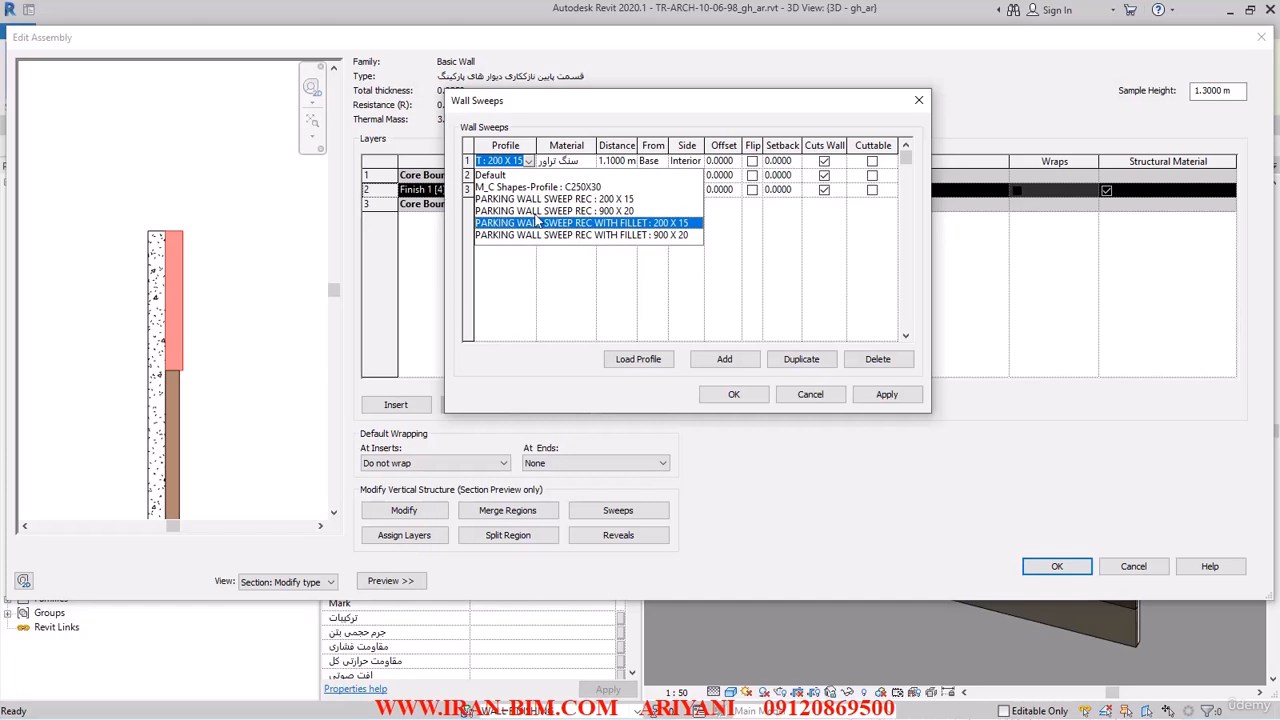
pyautogui.click(609, 224)
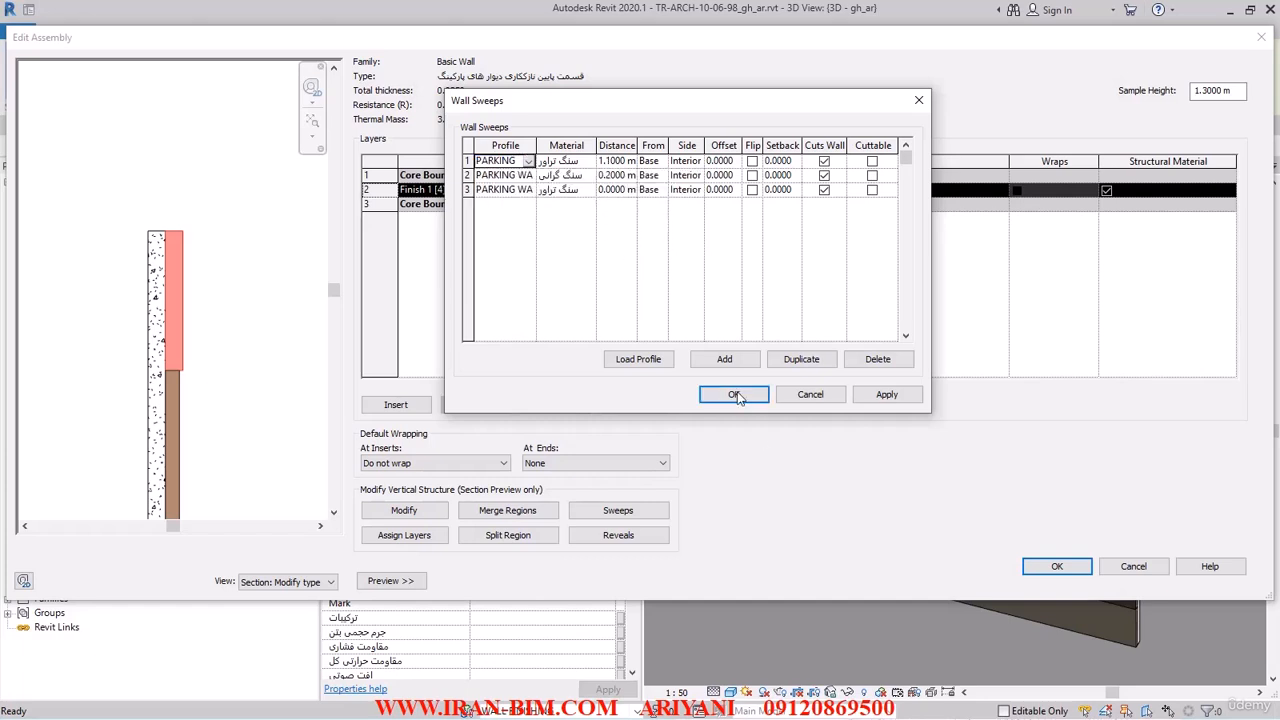
pyautogui.click(734, 395)
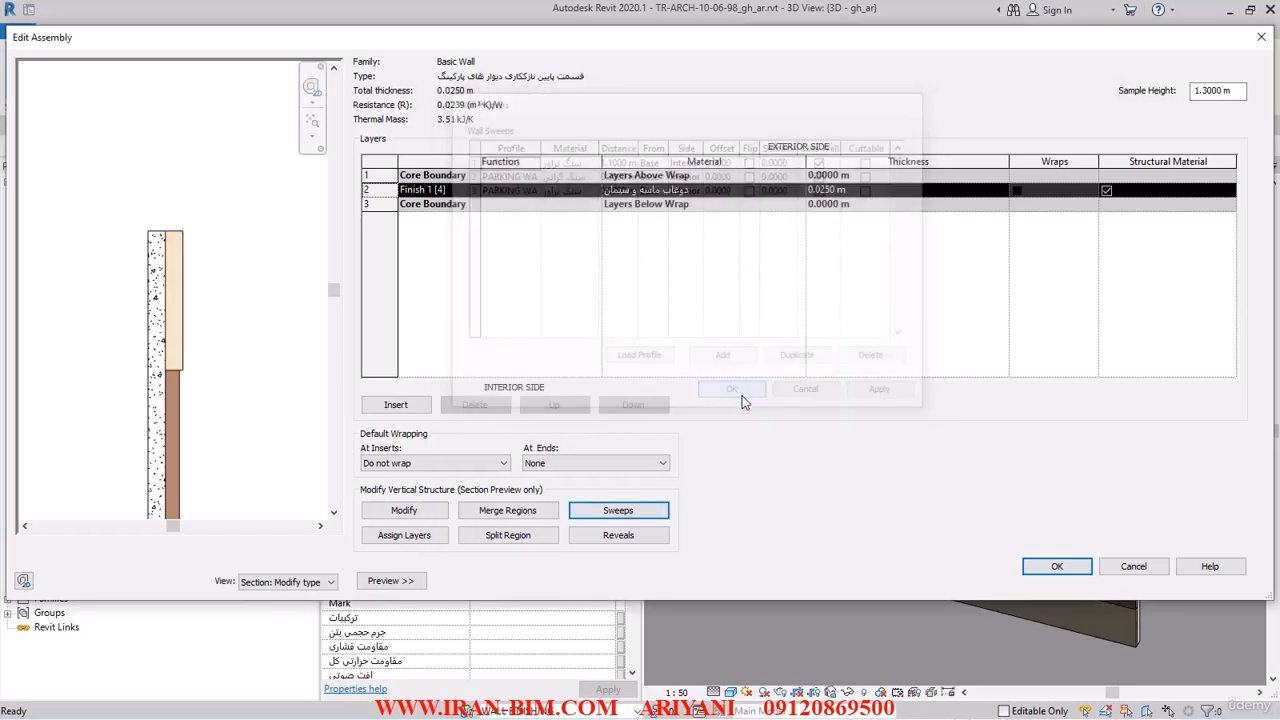
pyautogui.click(1055, 566)
pyautogui.click(1066, 580)
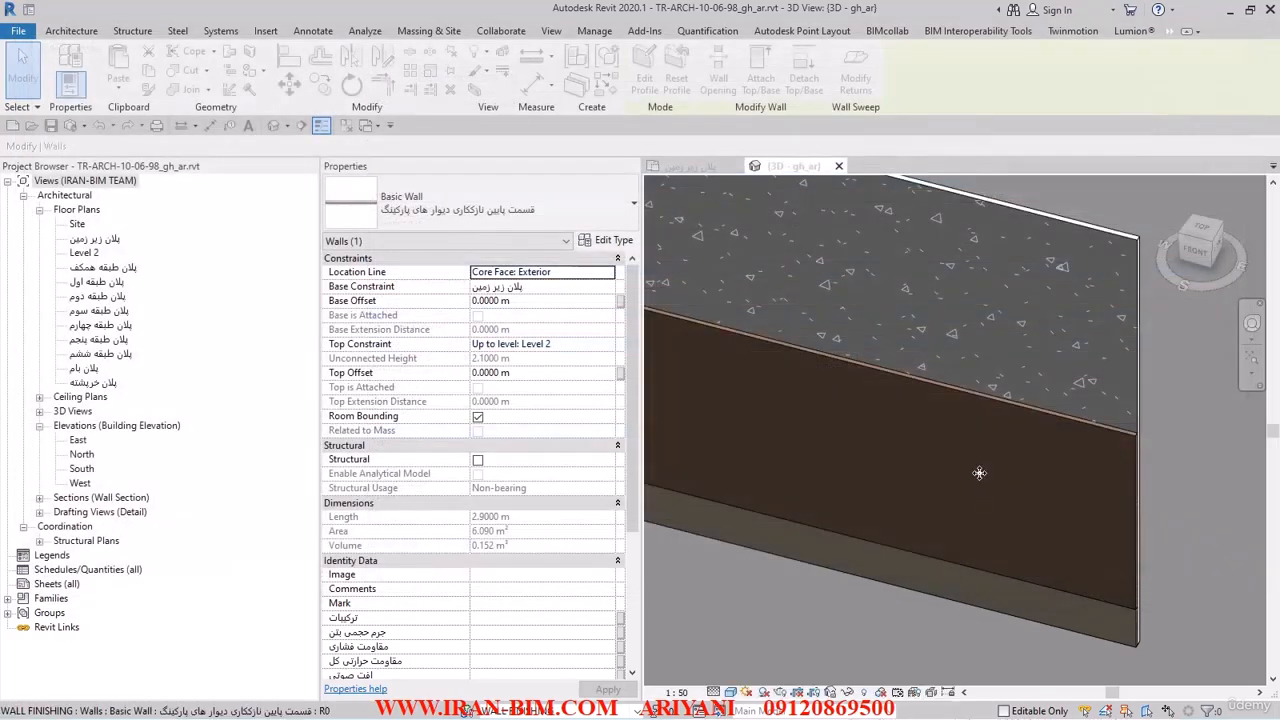
# - Deselect the wall and open the profile family PARKING WALL SWEEP REC WITH FILLET.rfa
pyautogui.click(27, 80)
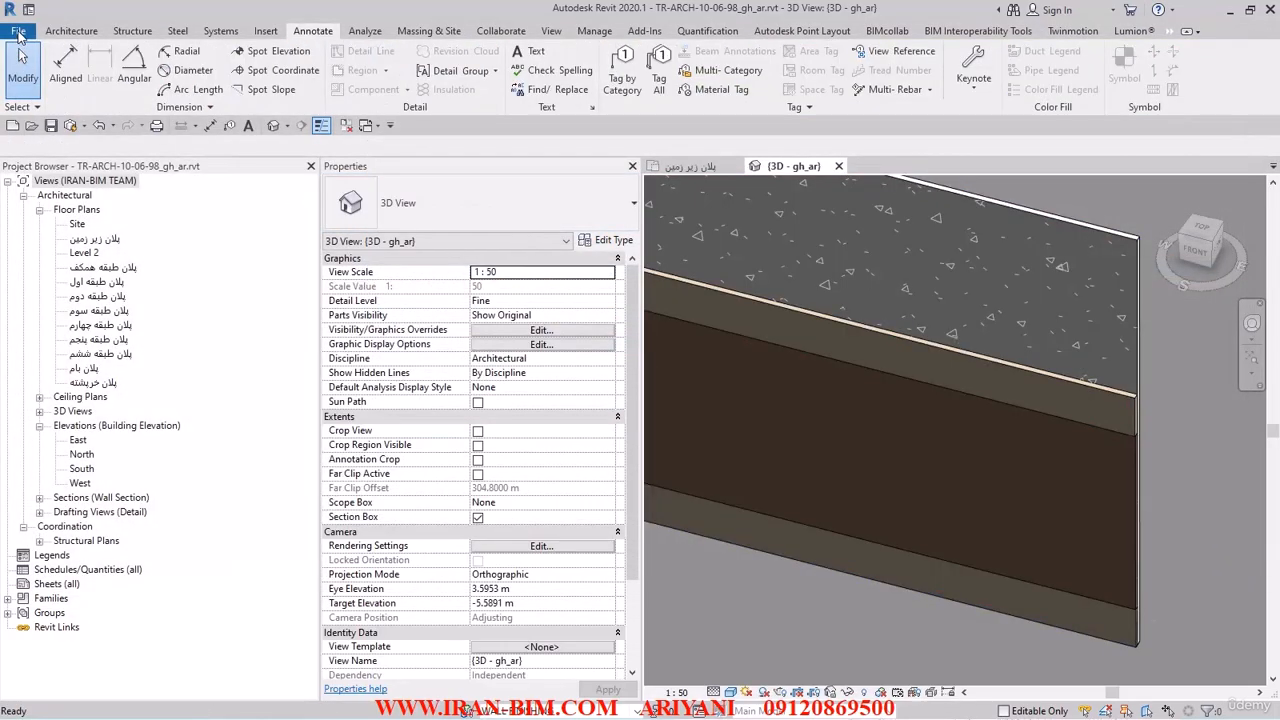
pyautogui.click(18, 30)
pyautogui.press('Escape')
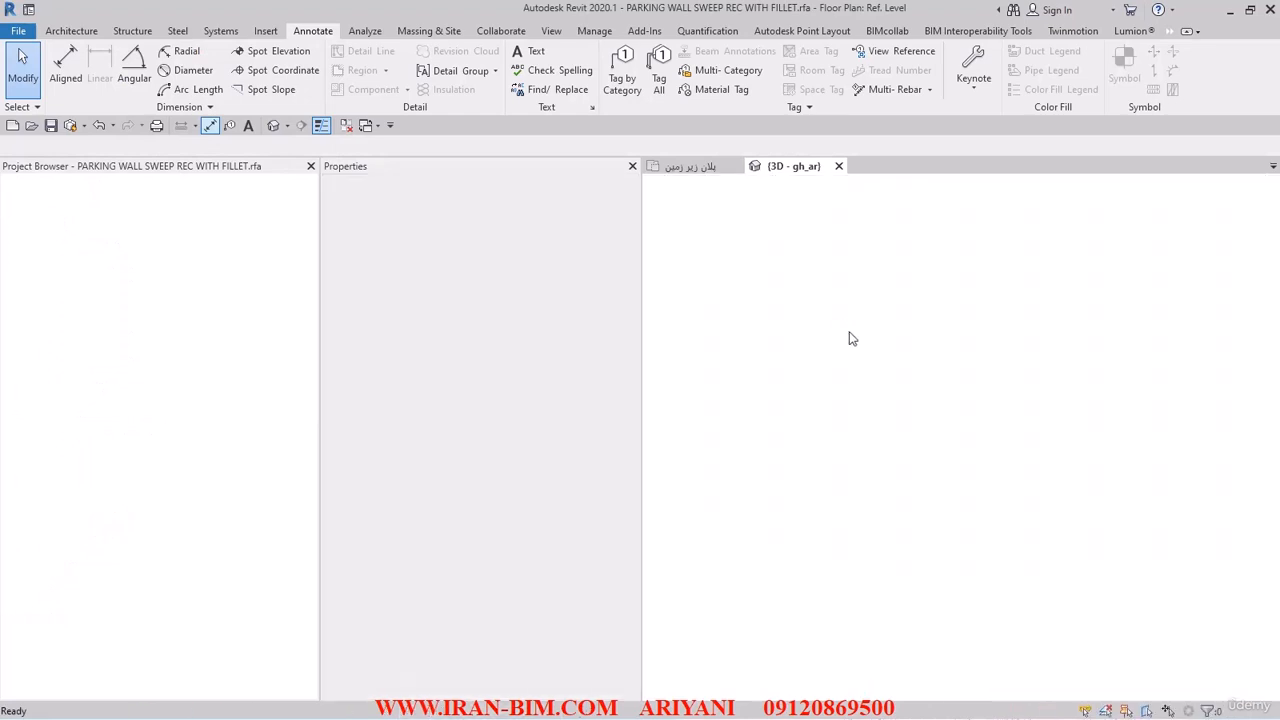
pyautogui.scroll(8, 962, 462)
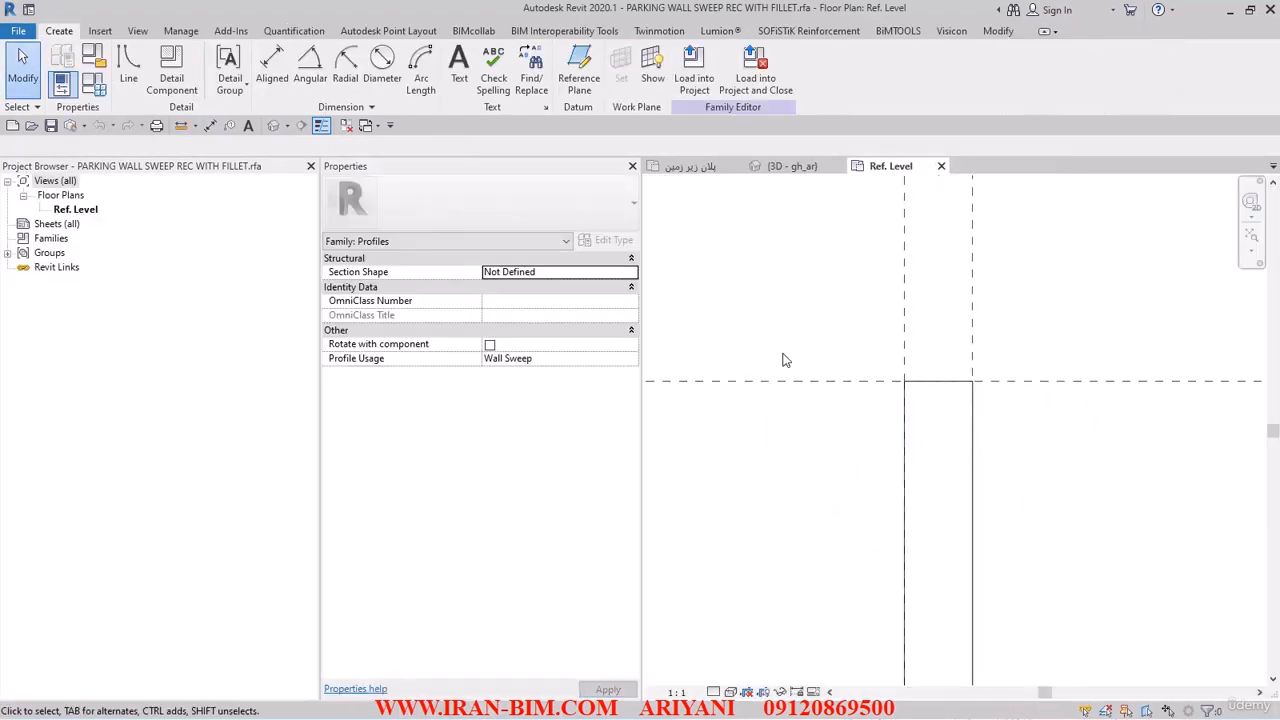
# - Fillet the profile's upper outer corner with a radius of 15.0 between its top and outer edges
pyautogui.click(130, 65)
pyautogui.click(600, 71)
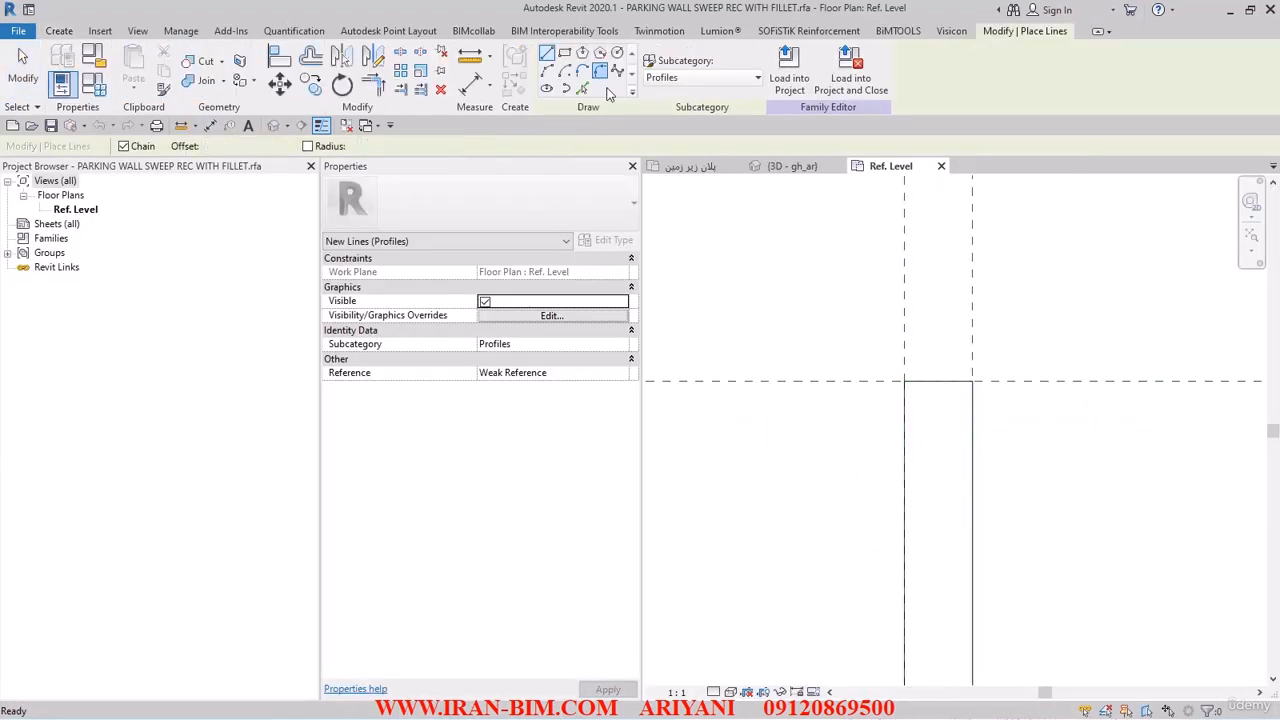
pyautogui.click(205, 147)
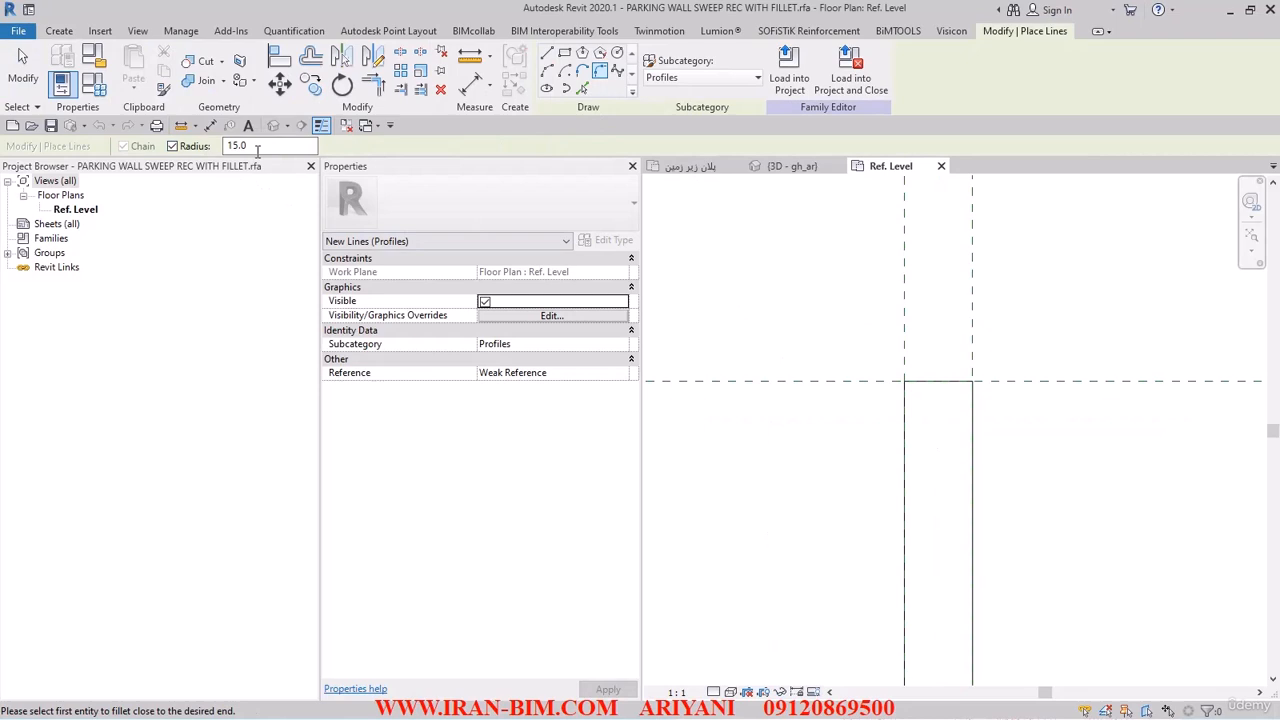
pyautogui.click(937, 380)
pyautogui.click(972, 405)
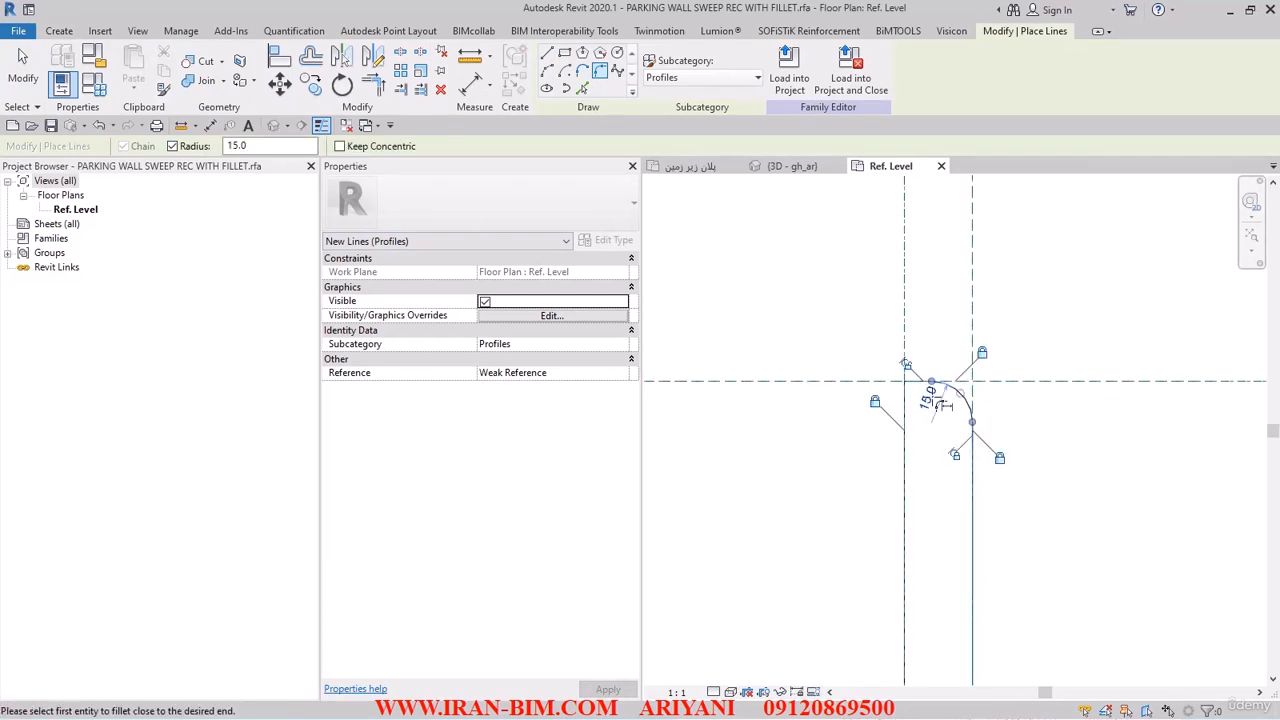
pyautogui.click(22, 65)
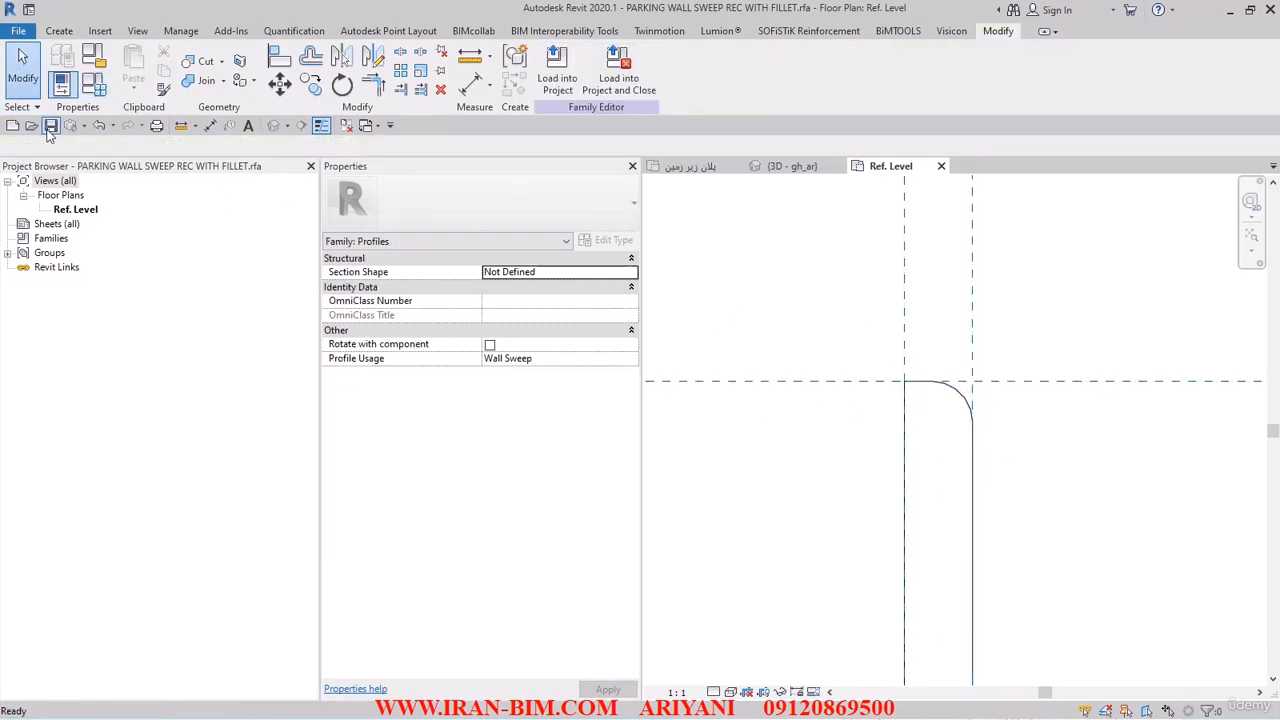
# - Save the profile family, load it into the project overwriting the existing version, and check the sweep in the 3D view
pyautogui.click(51, 131)
pyautogui.click(619, 84)
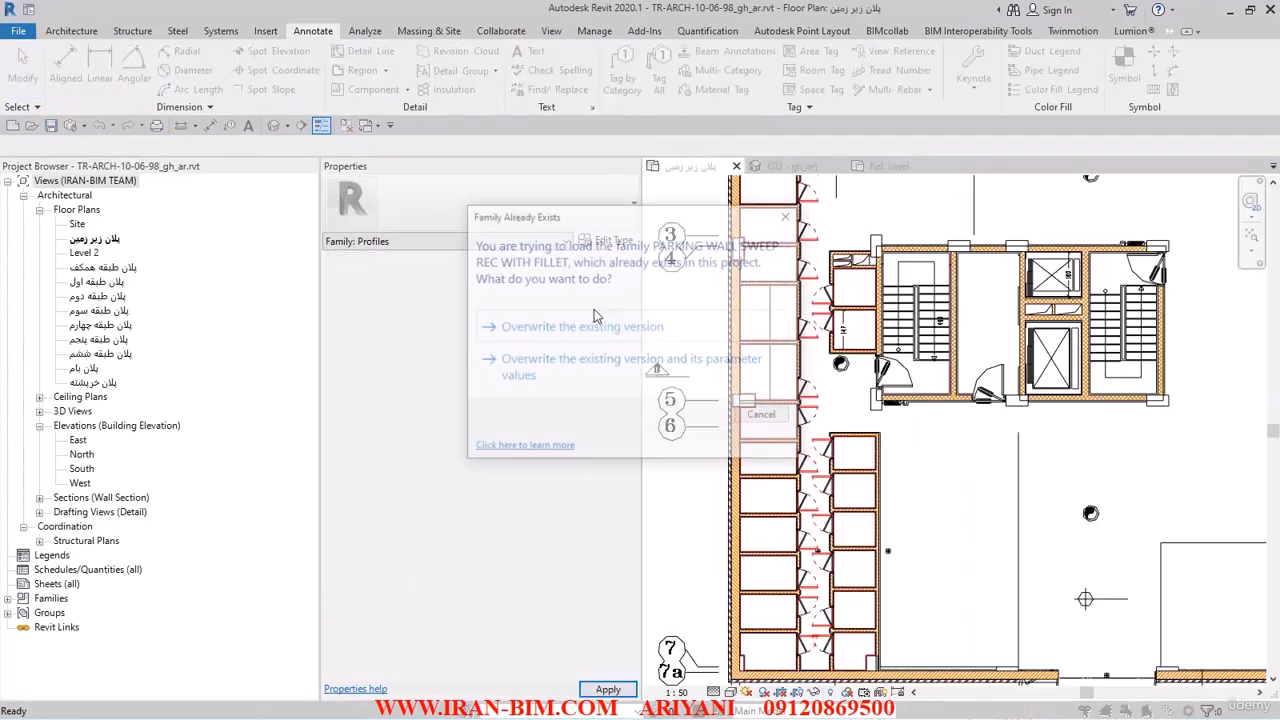
pyautogui.click(560, 327)
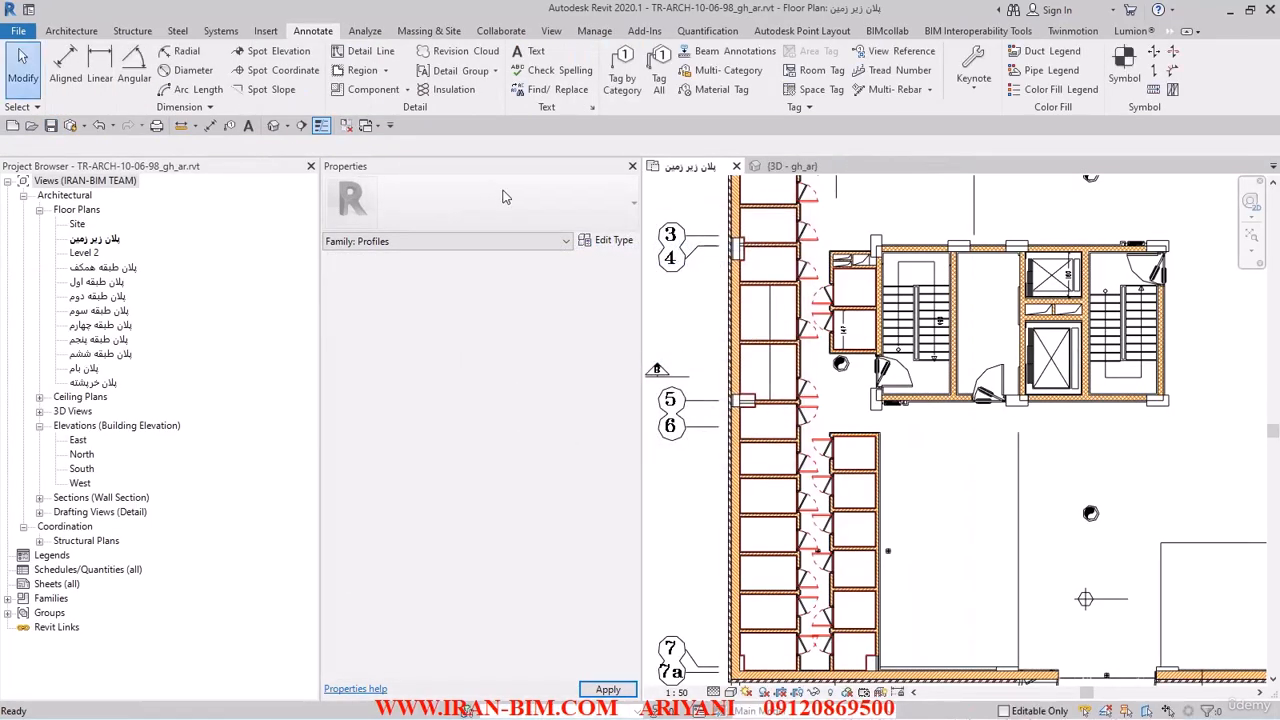
pyautogui.click(790, 166)
pyautogui.scroll(5, 1056, 380)
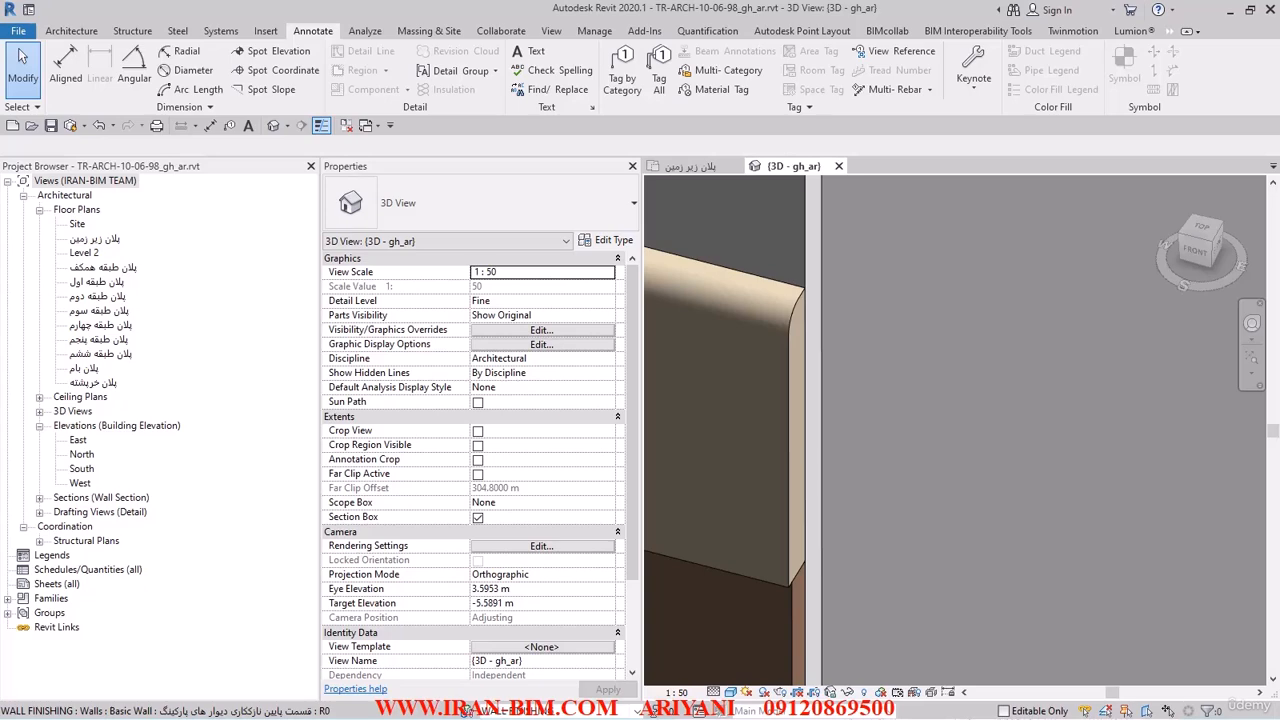
# - Select the finish wall, reopen its type's wall sweeps and widen the Material column
pyautogui.click(779, 633)
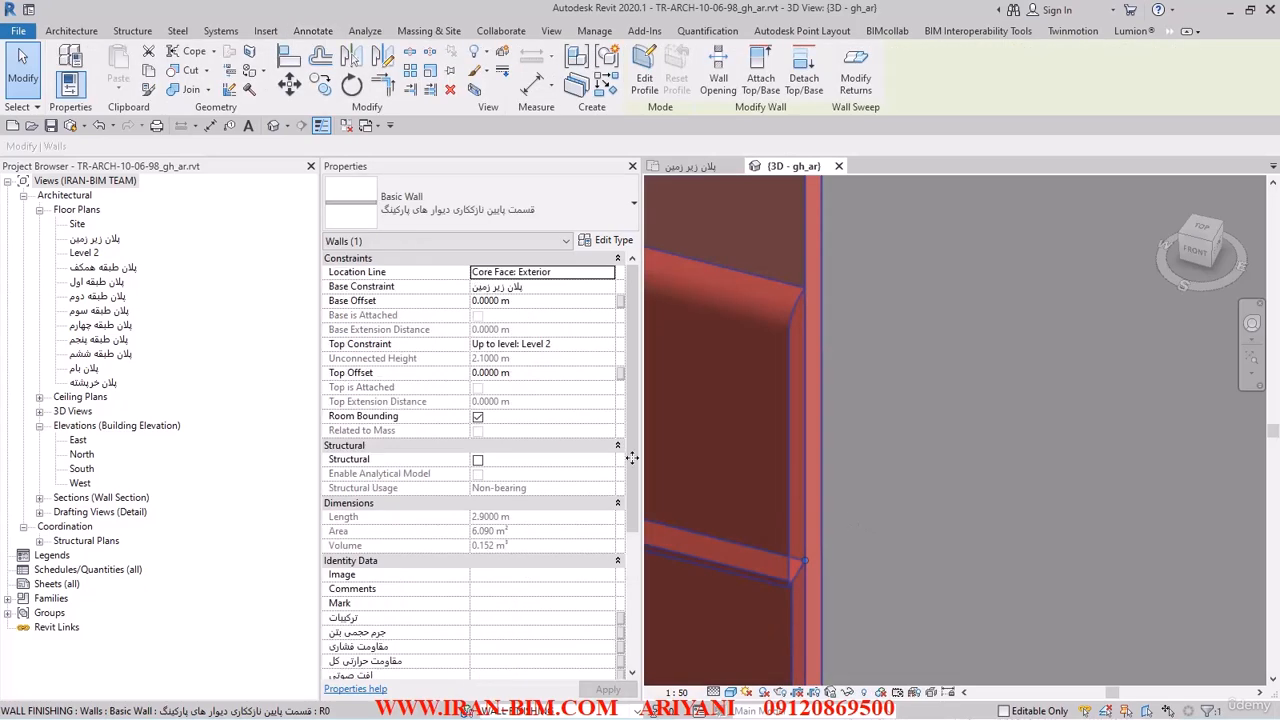
pyautogui.click(613, 242)
pyautogui.click(850, 192)
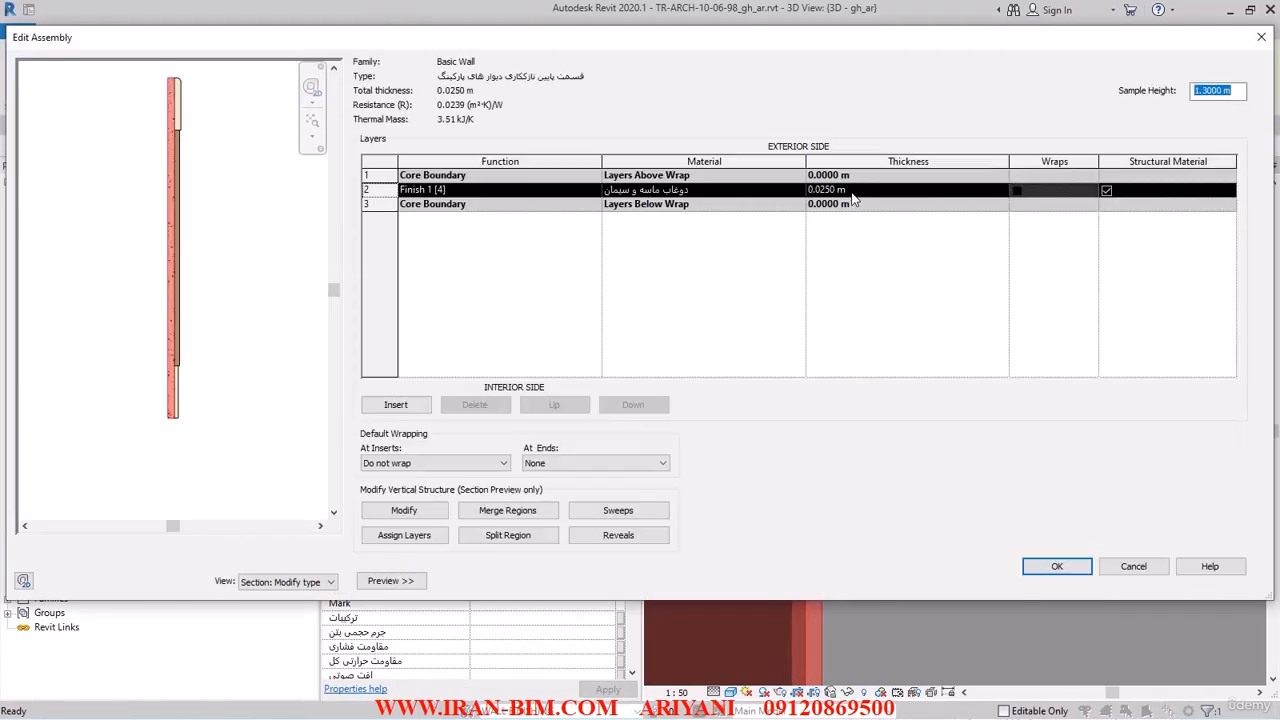
pyautogui.click(607, 512)
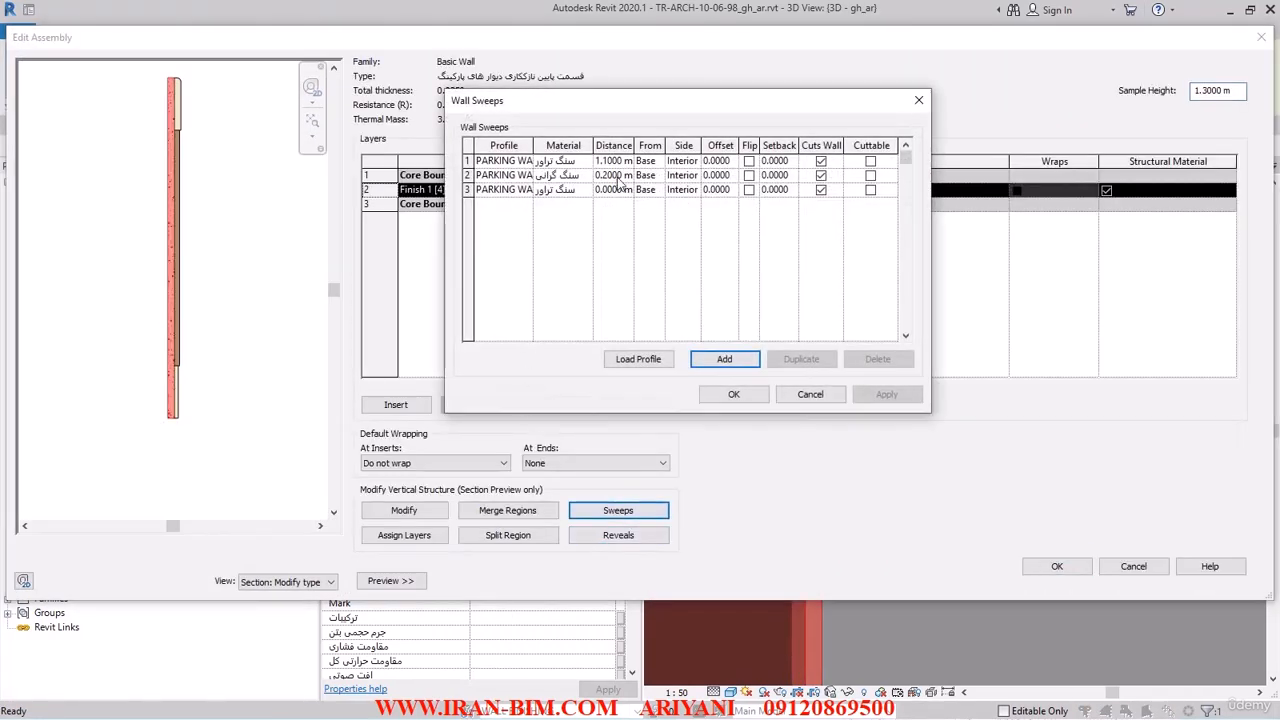
pyautogui.moveTo(596, 146); pyautogui.dragTo(658, 146)
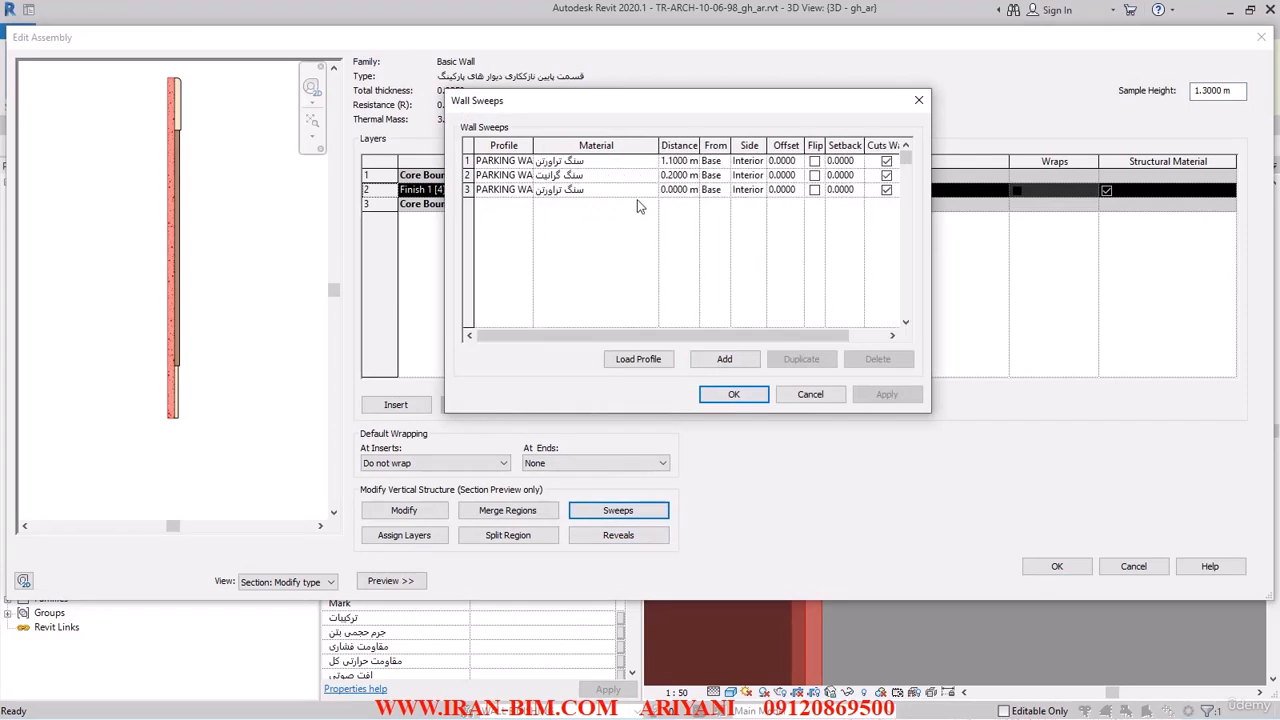
# - Identify the uppermost travertine sweep, placed 1.1 m from the base, and open its material
pyautogui.click(587, 192)
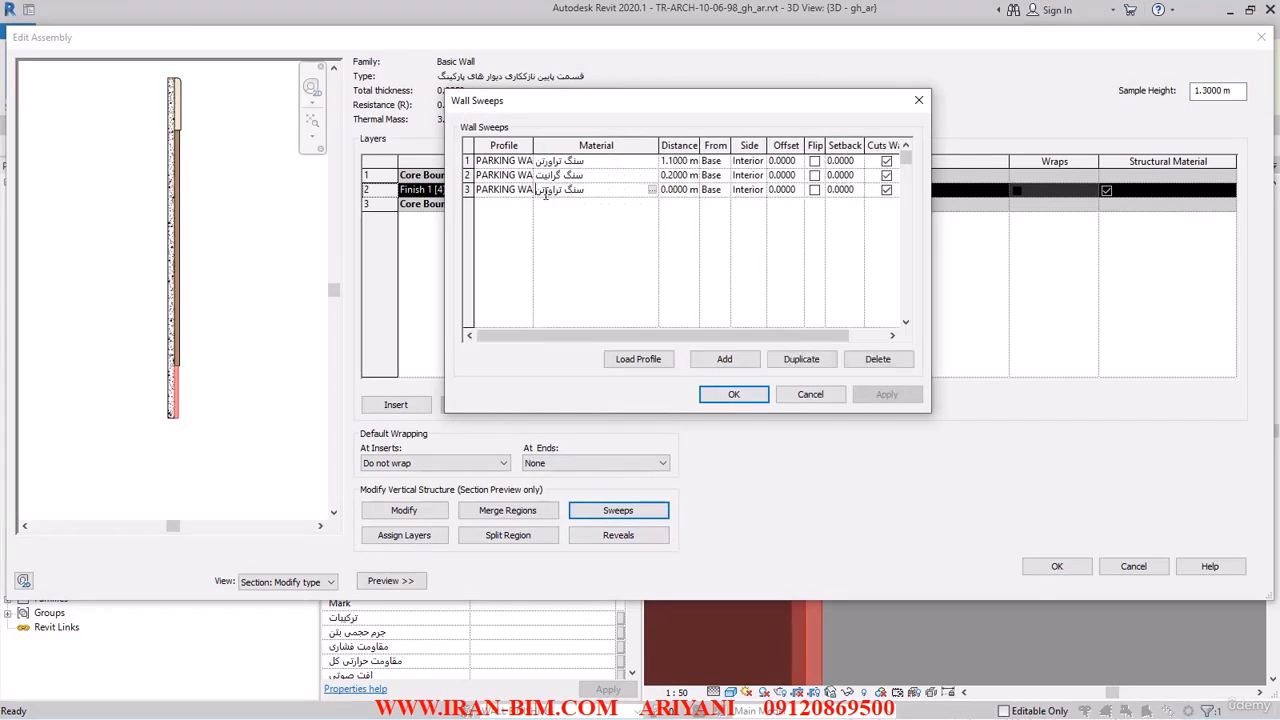
pyautogui.click(466, 176)
pyautogui.click(467, 189)
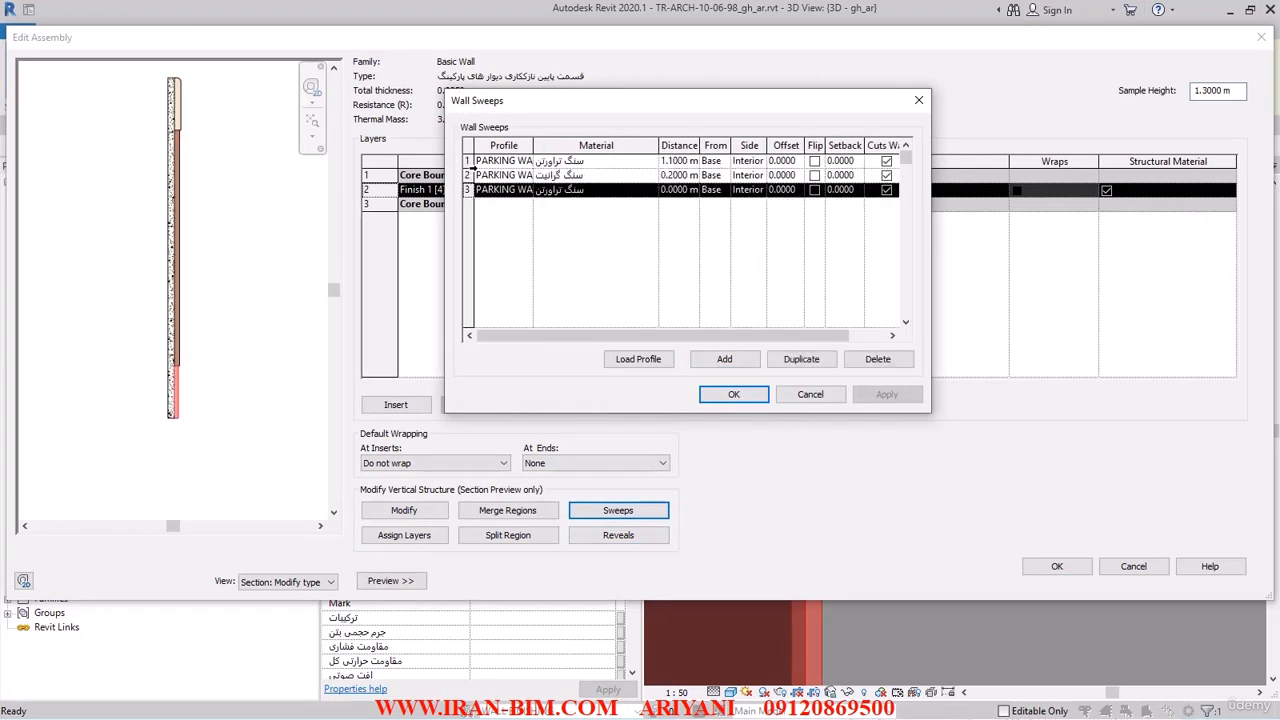
pyautogui.click(467, 162)
pyautogui.click(648, 162)
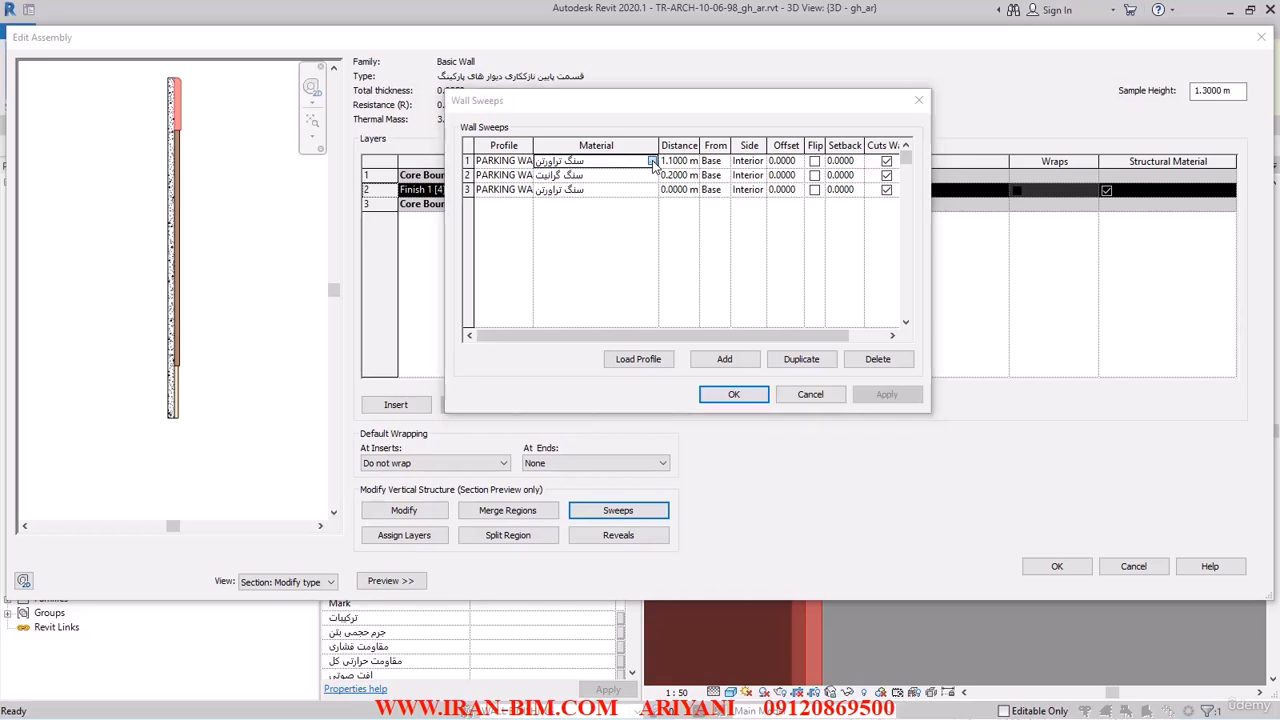
pyautogui.click(652, 161)
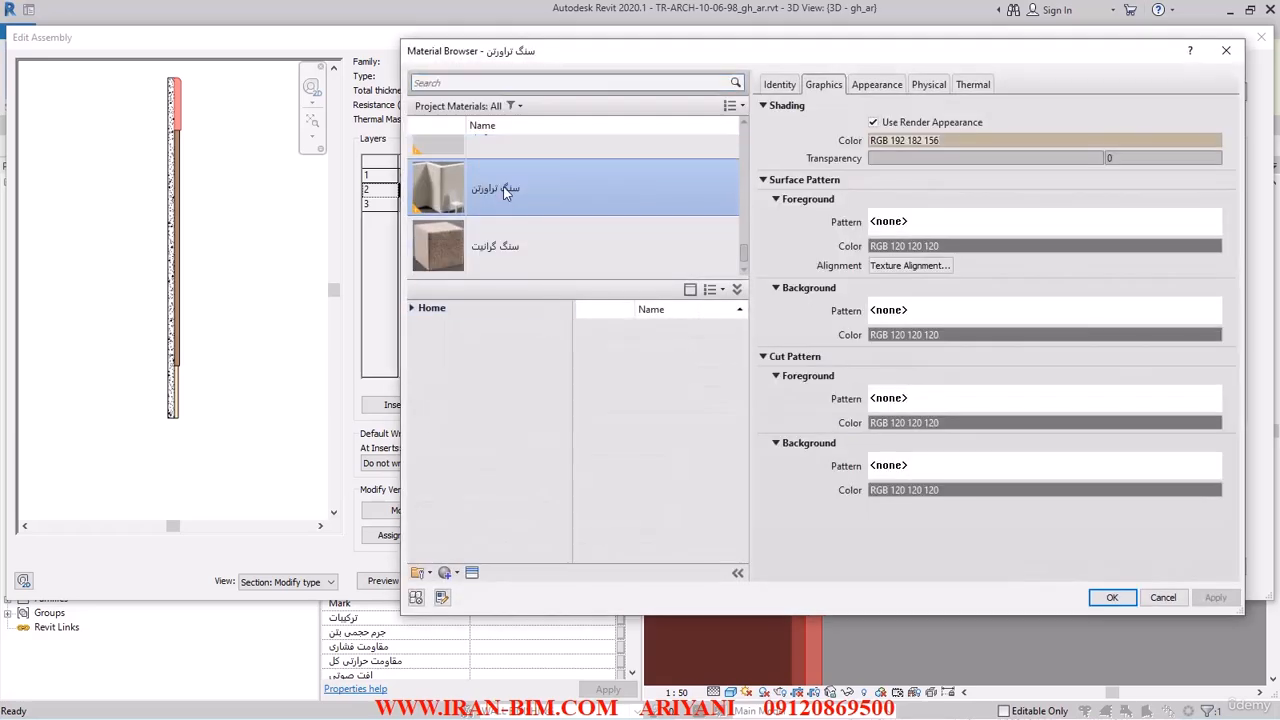
# - Duplicate the travertine material and name the copy سنگ تراورتن رنگ قهوه ای سوخته
pyautogui.rightClick(503, 187)
pyautogui.click(548, 216)
pyautogui.click(781, 86)
pyautogui.click(1148, 112)
pyautogui.click(1146, 111)
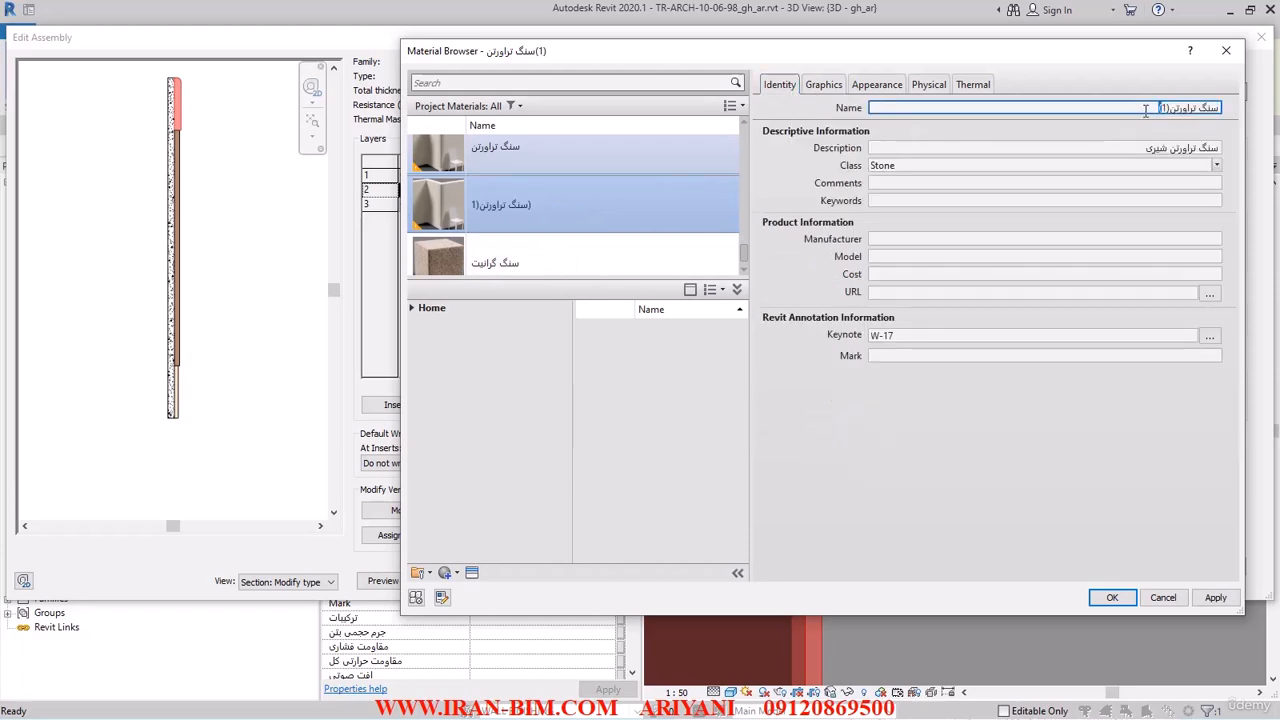
pyautogui.press('BackSpace')
pyautogui.moveTo(1073, 105); pyautogui.dragTo(1250, 97)
# - Copy the new travertine material's name into its Description and Mark, applying the material changes
pyautogui.hotkey('ctrl', 'c')
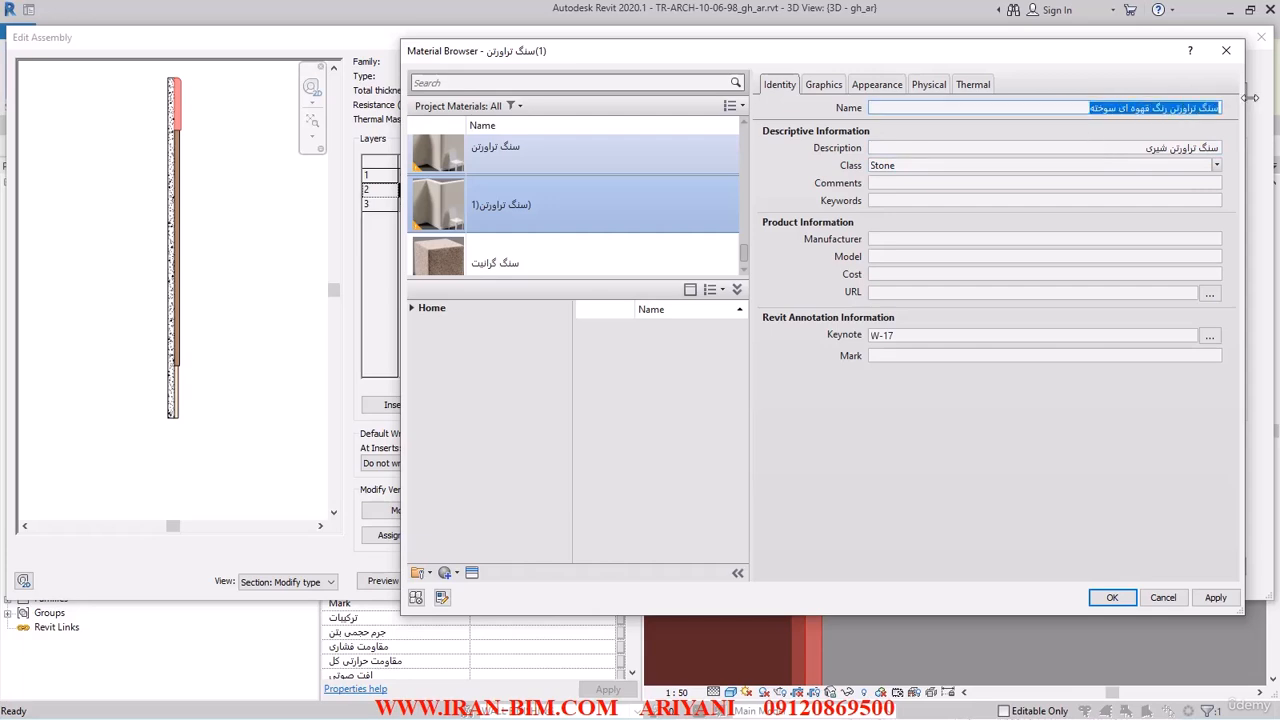
pyautogui.click(1128, 150)
pyautogui.moveTo(1128, 150); pyautogui.dragTo(1222, 148)
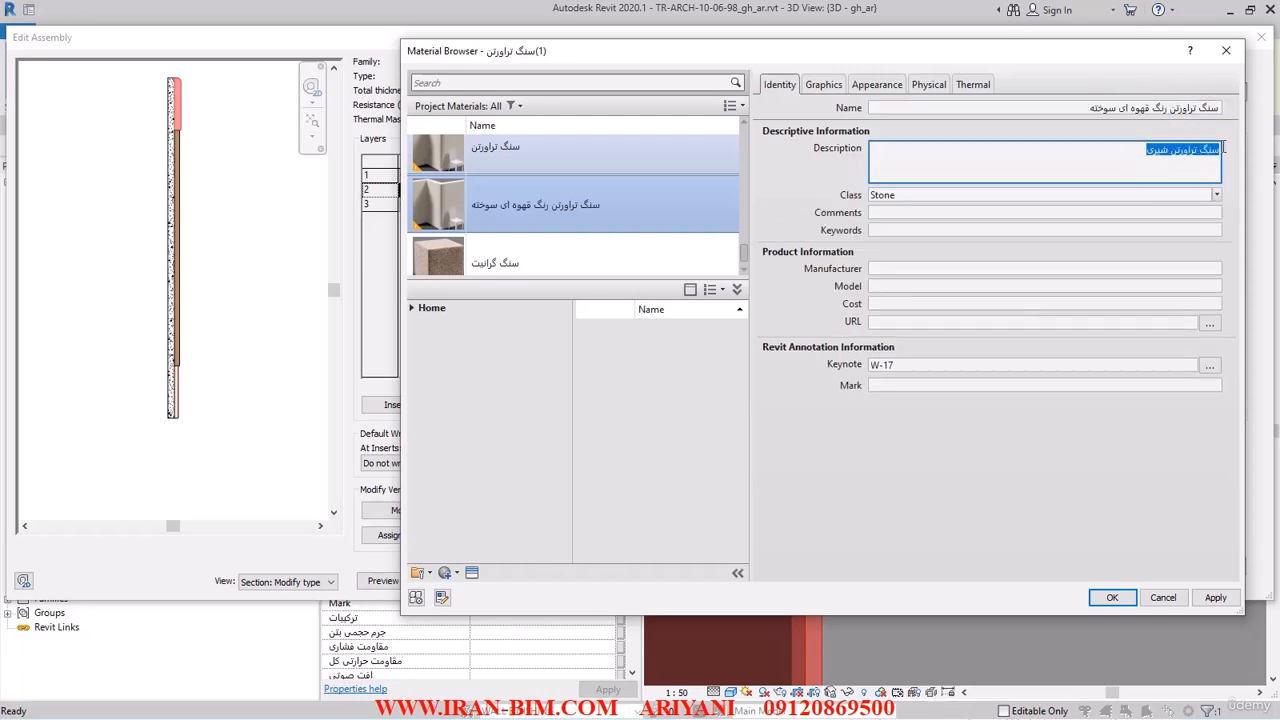
pyautogui.hotkey('ctrl', 'v')
pyautogui.click(1007, 430)
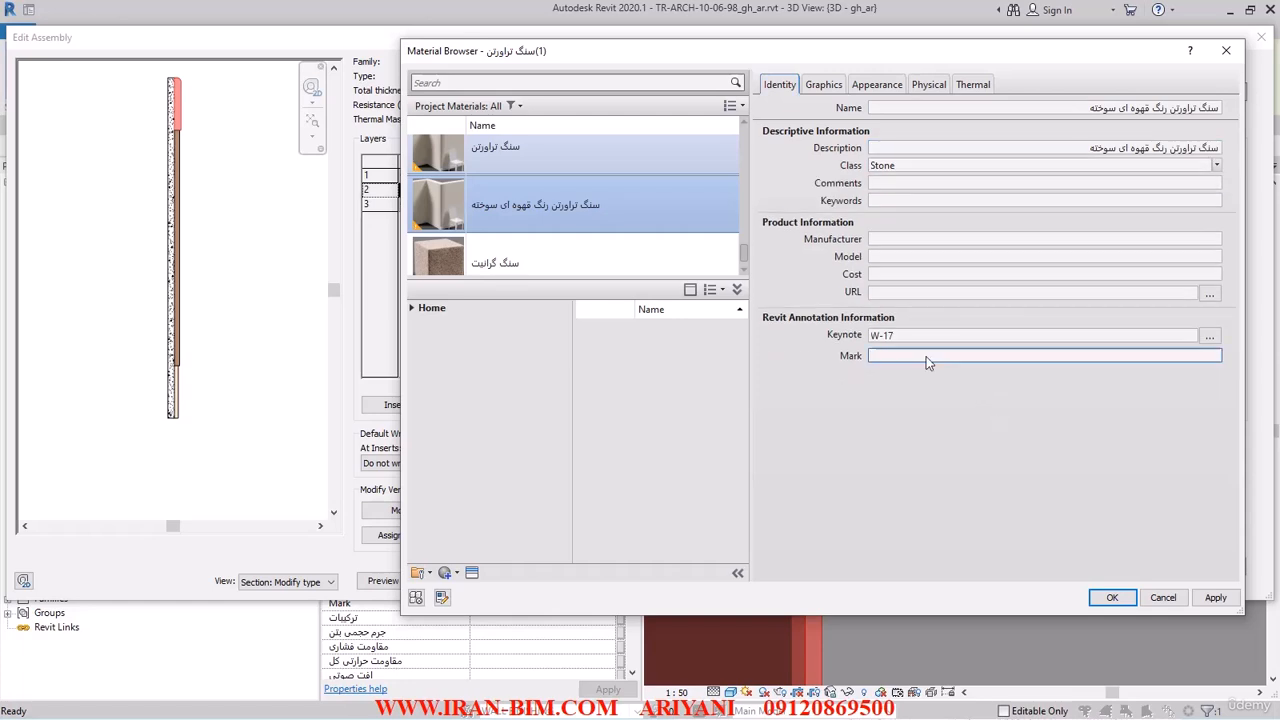
pyautogui.click(1215, 597)
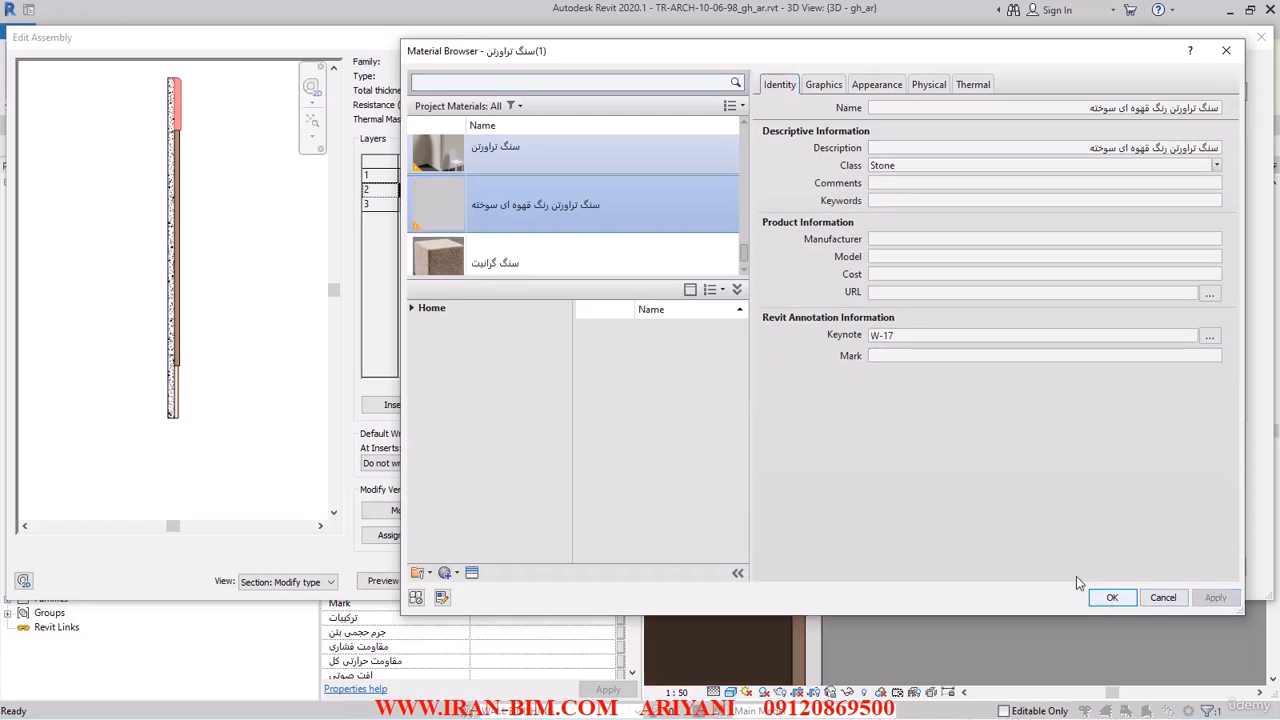
pyautogui.click(1112, 148)
pyautogui.click(920, 360)
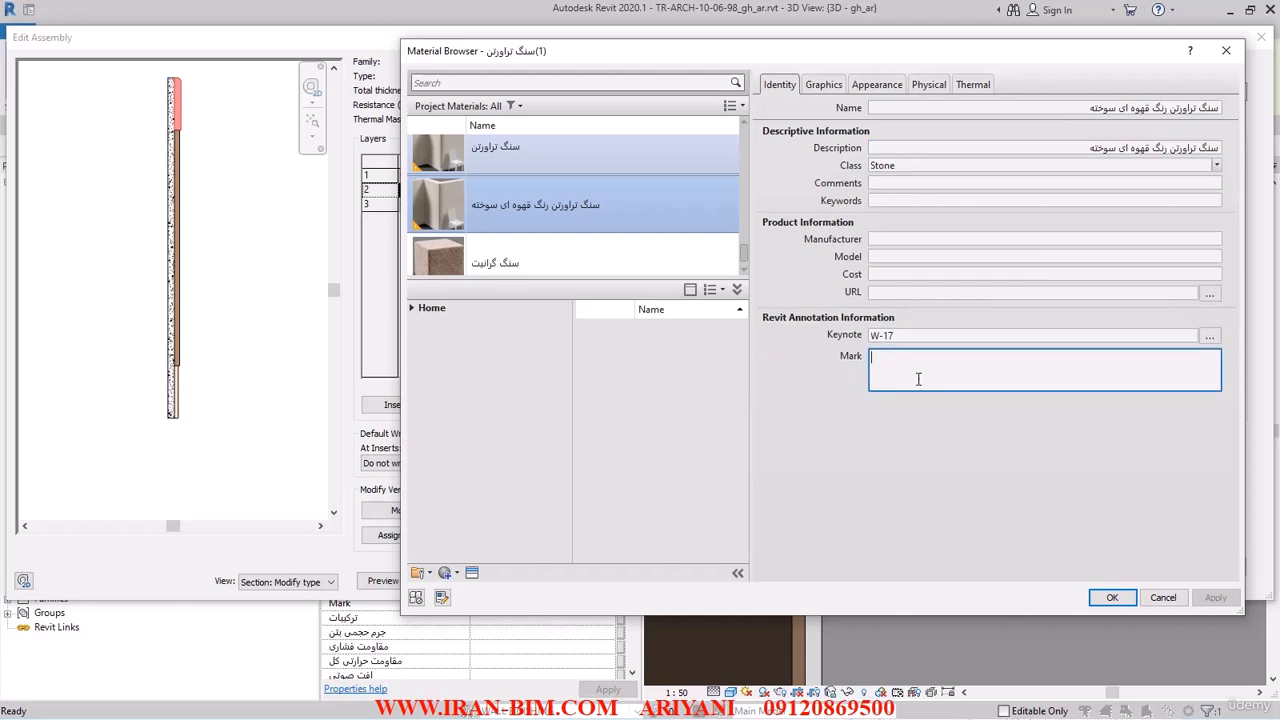
pyautogui.hotkey('ctrl', 'v')
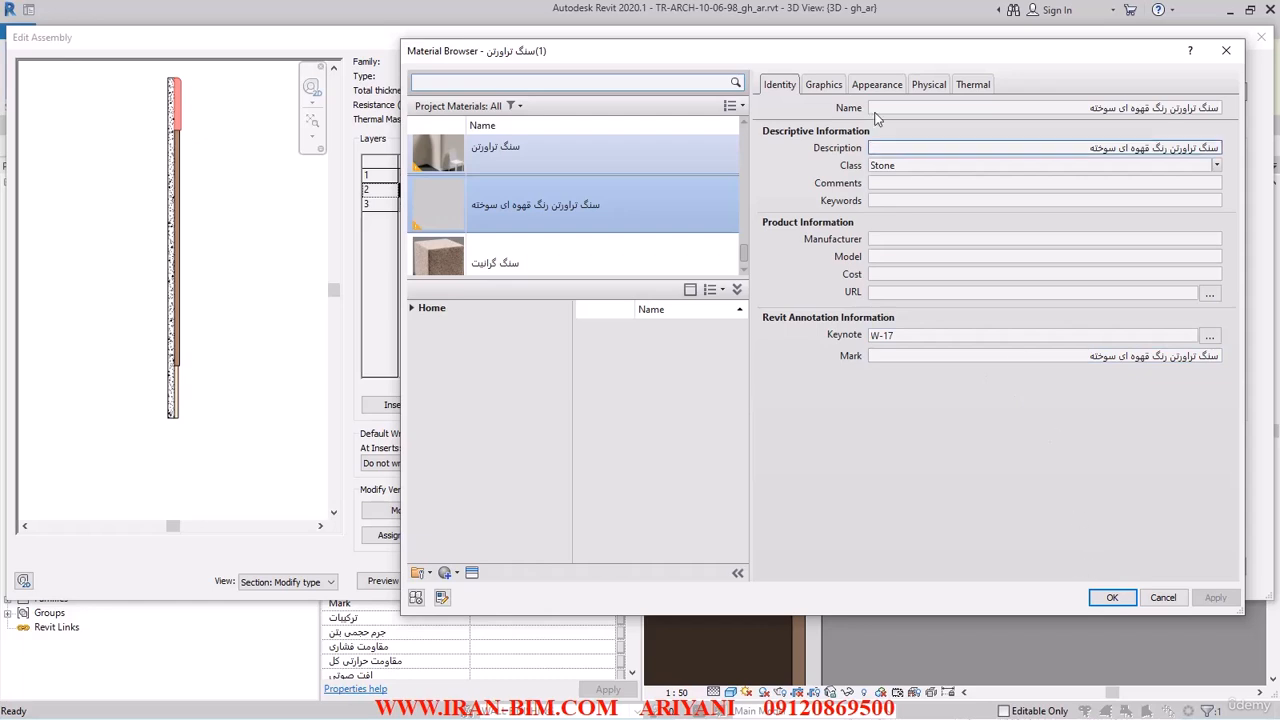
# - Duplicate the Travertine - Cream appearance asset of the dark-brown travertine material
pyautogui.click(823, 86)
pyautogui.click(877, 85)
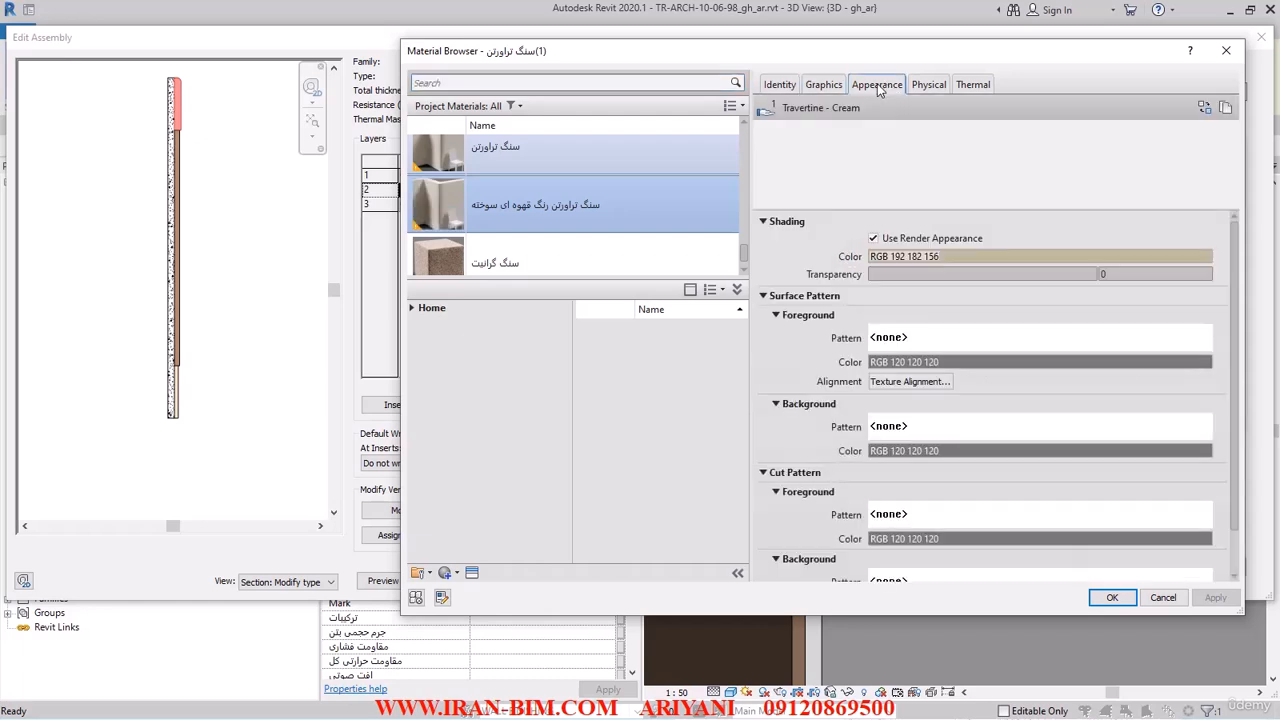
pyautogui.click(1224, 110)
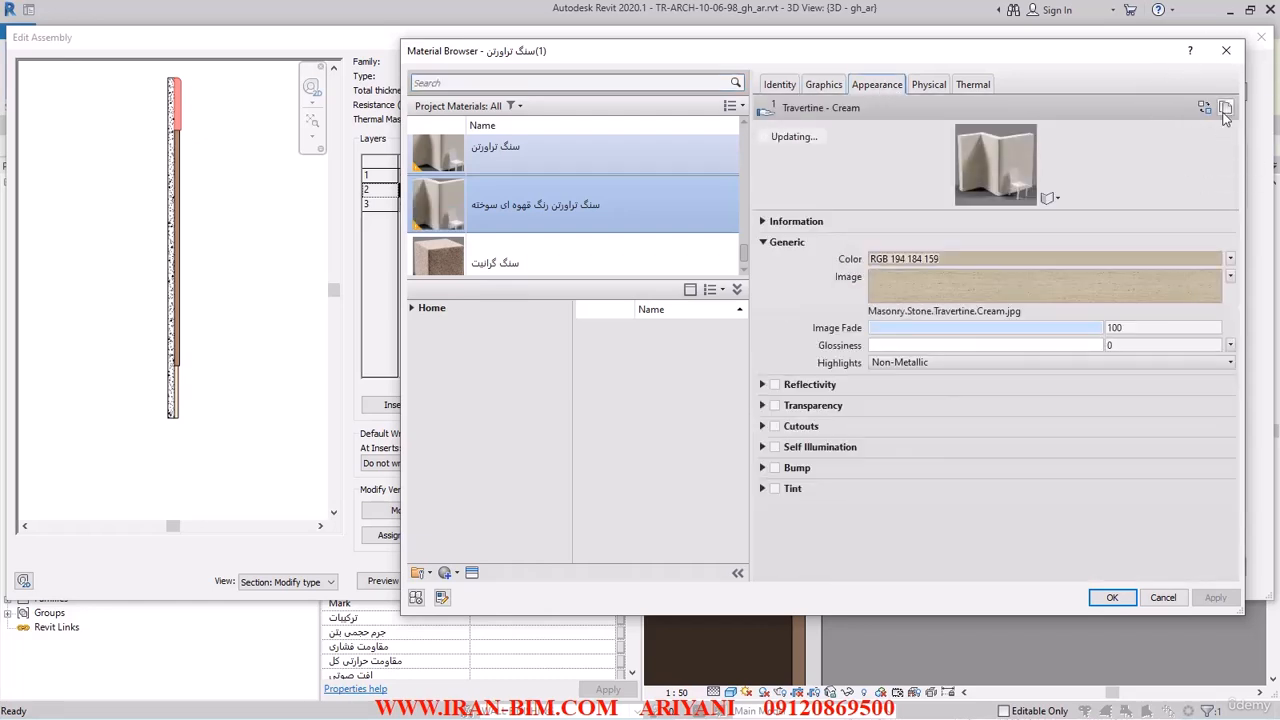
pyautogui.click(1224, 110)
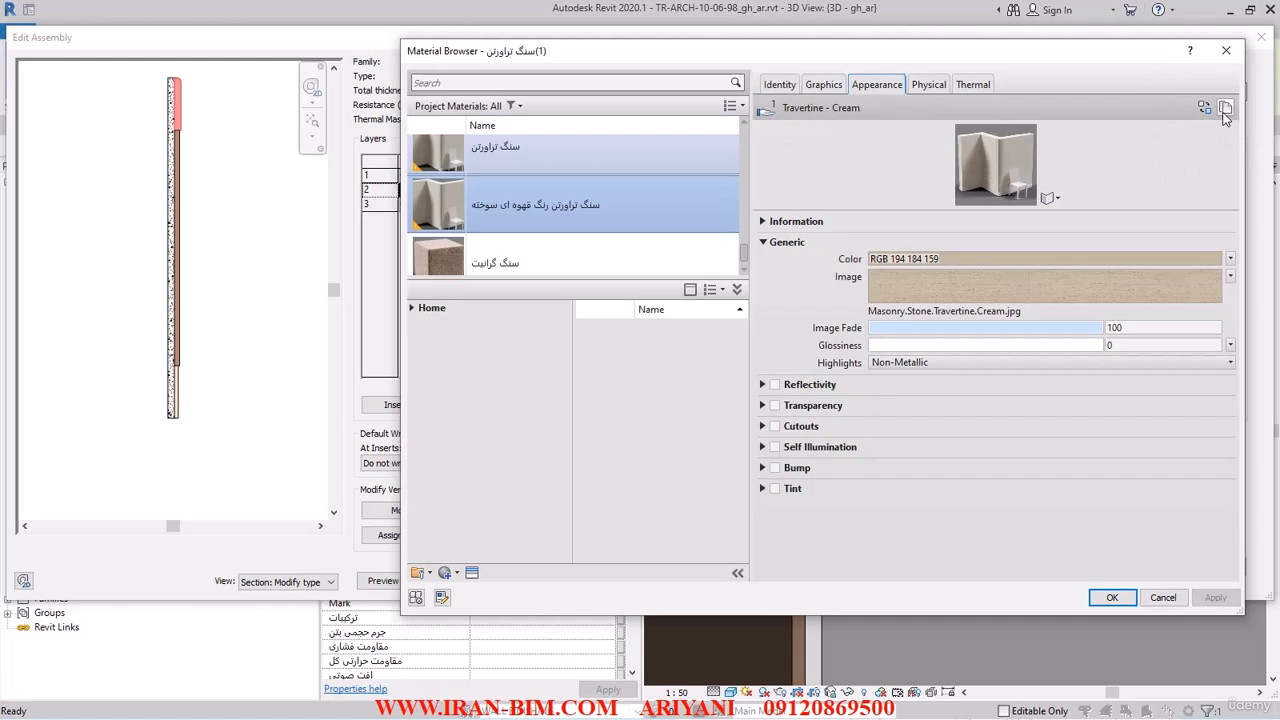
pyautogui.click(1224, 110)
pyautogui.click(1224, 110)
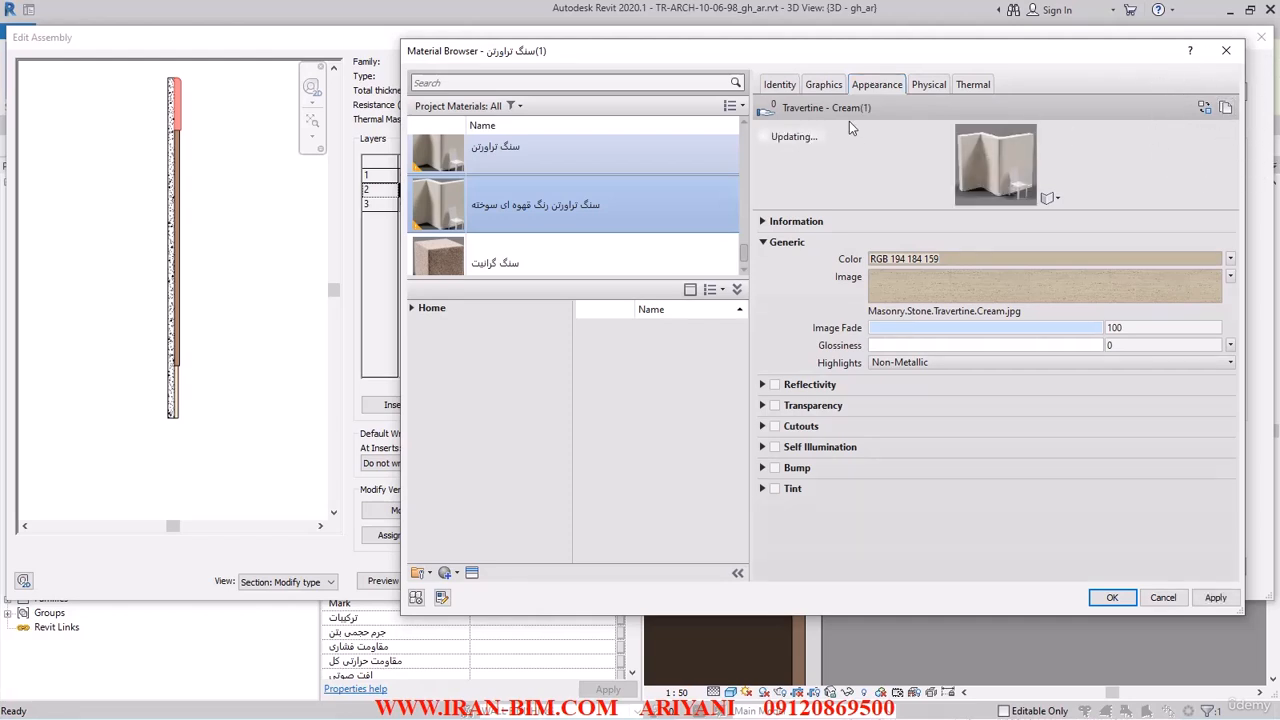
# - Set the duplicated appearance asset's generic color to brown, RGB 128-64-0
pyautogui.click(1001, 258)
pyautogui.click(676, 289)
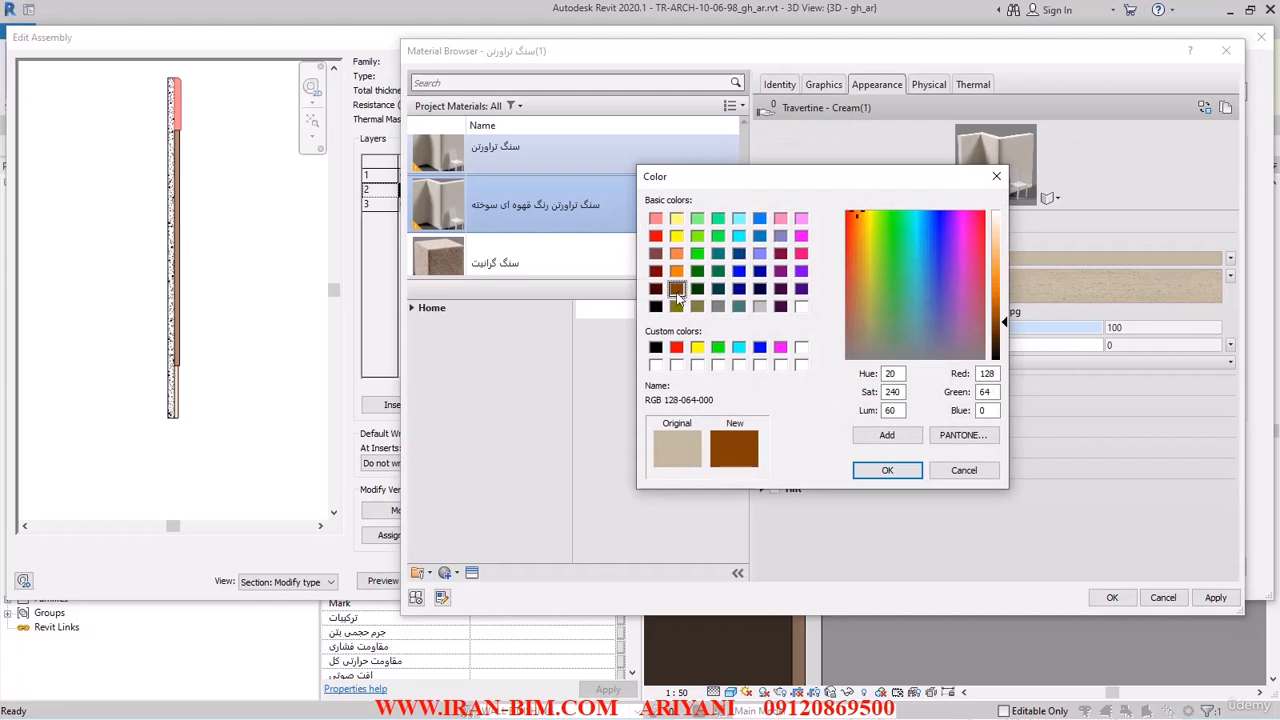
pyautogui.click(886, 472)
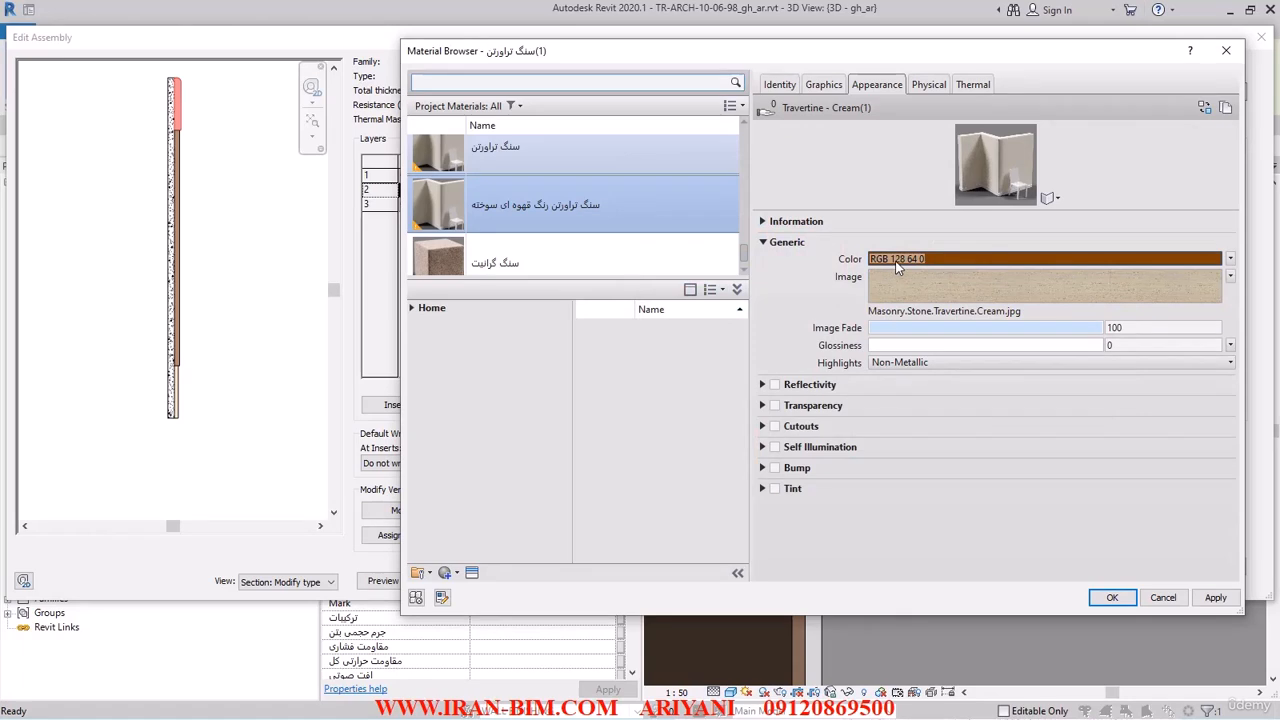
# - Enable Tint on the duplicated travertine appearance and set the tint color to RGB 128-64-0
pyautogui.click(764, 489)
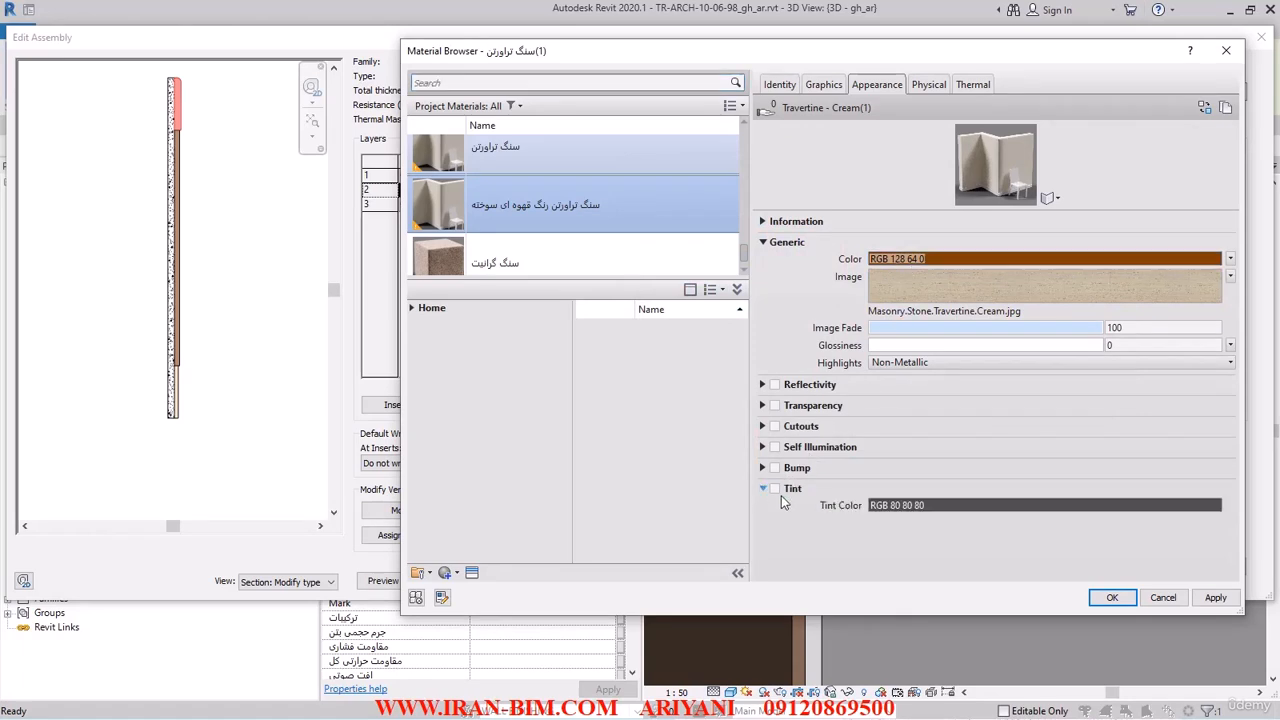
pyautogui.click(775, 489)
pyautogui.click(900, 505)
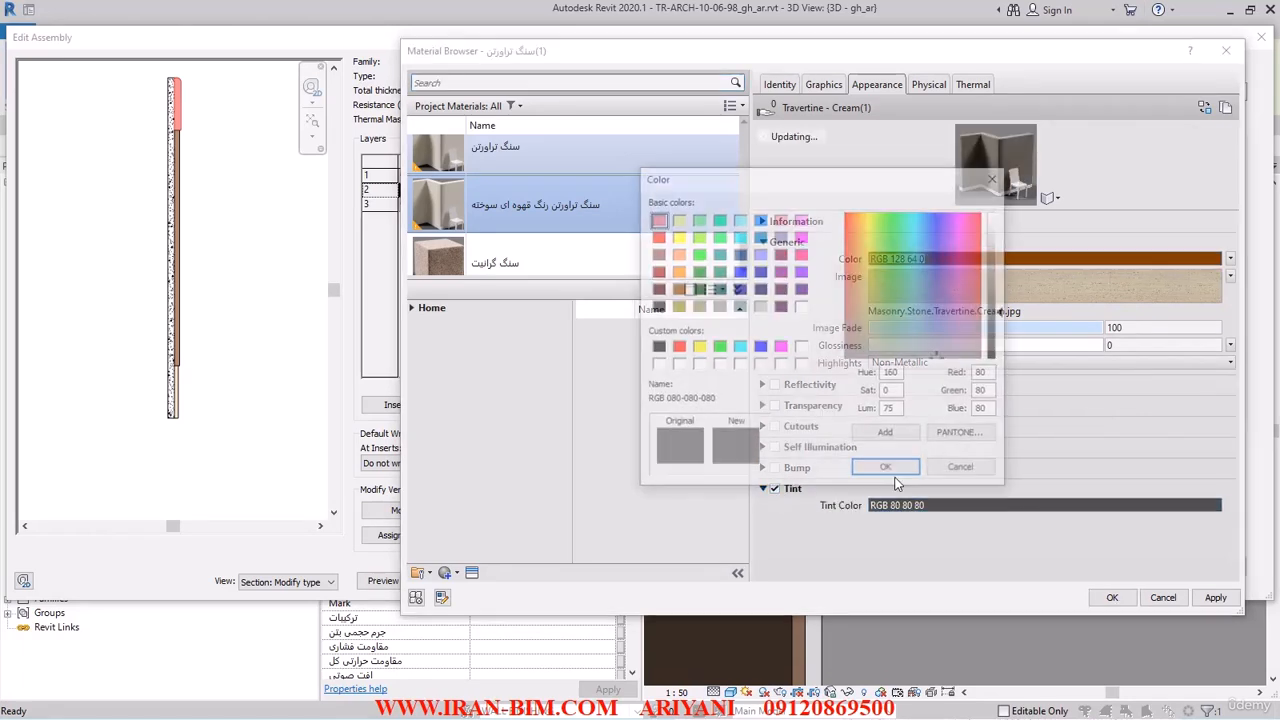
pyautogui.moveTo(848, 185); pyautogui.dragTo(576, 168)
pyautogui.doubleClick(712, 357)
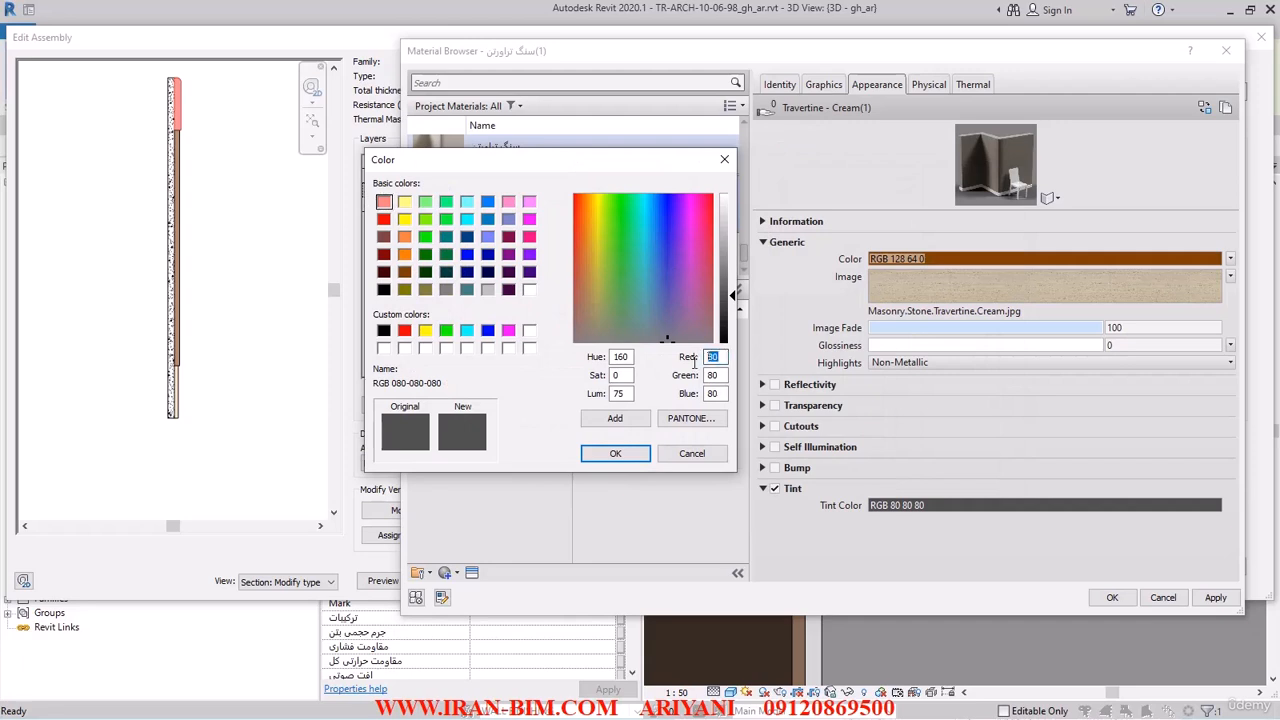
pyautogui.write('128')
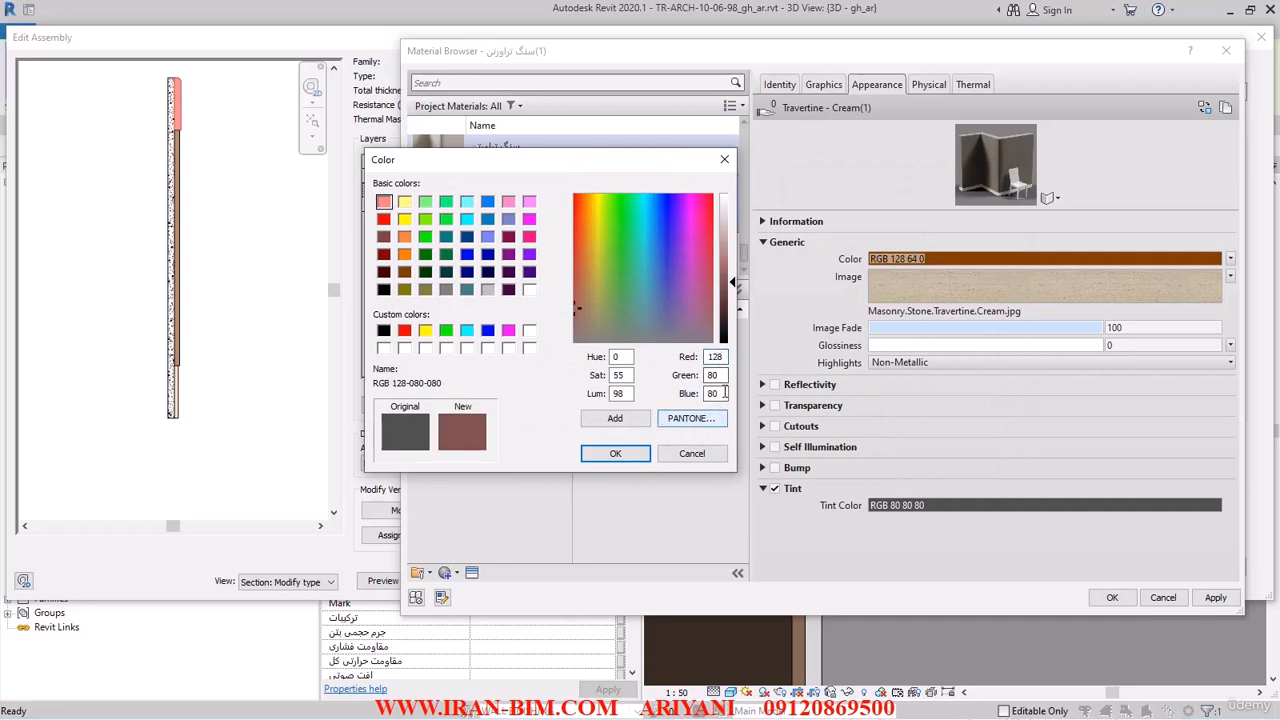
pyautogui.click(383, 254)
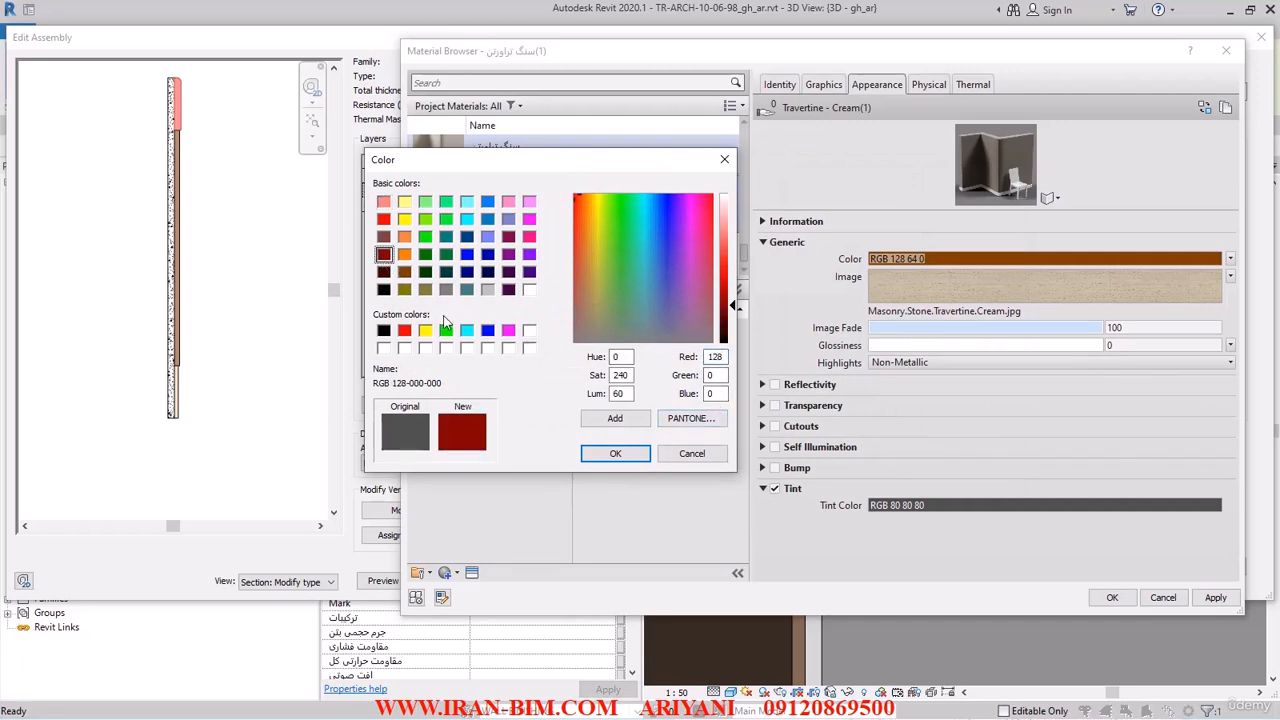
pyautogui.click(383, 237)
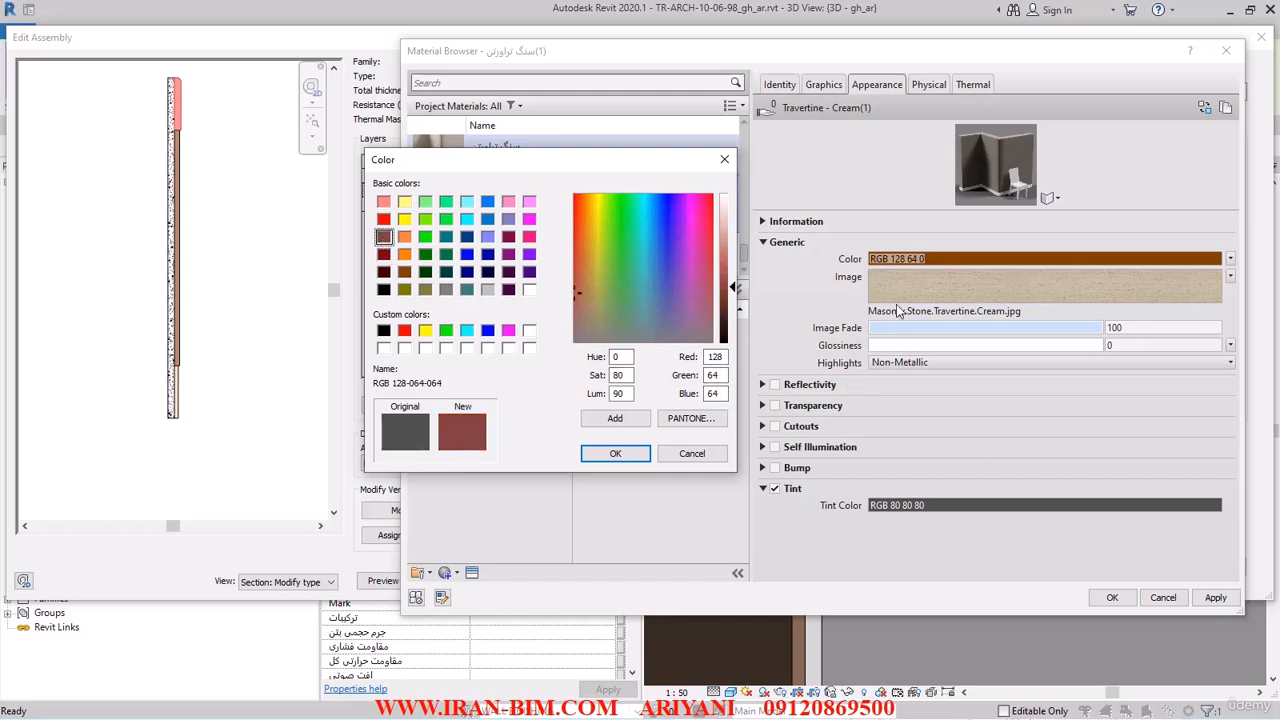
pyautogui.moveTo(720, 395); pyautogui.dragTo(689, 400)
pyautogui.write('0')
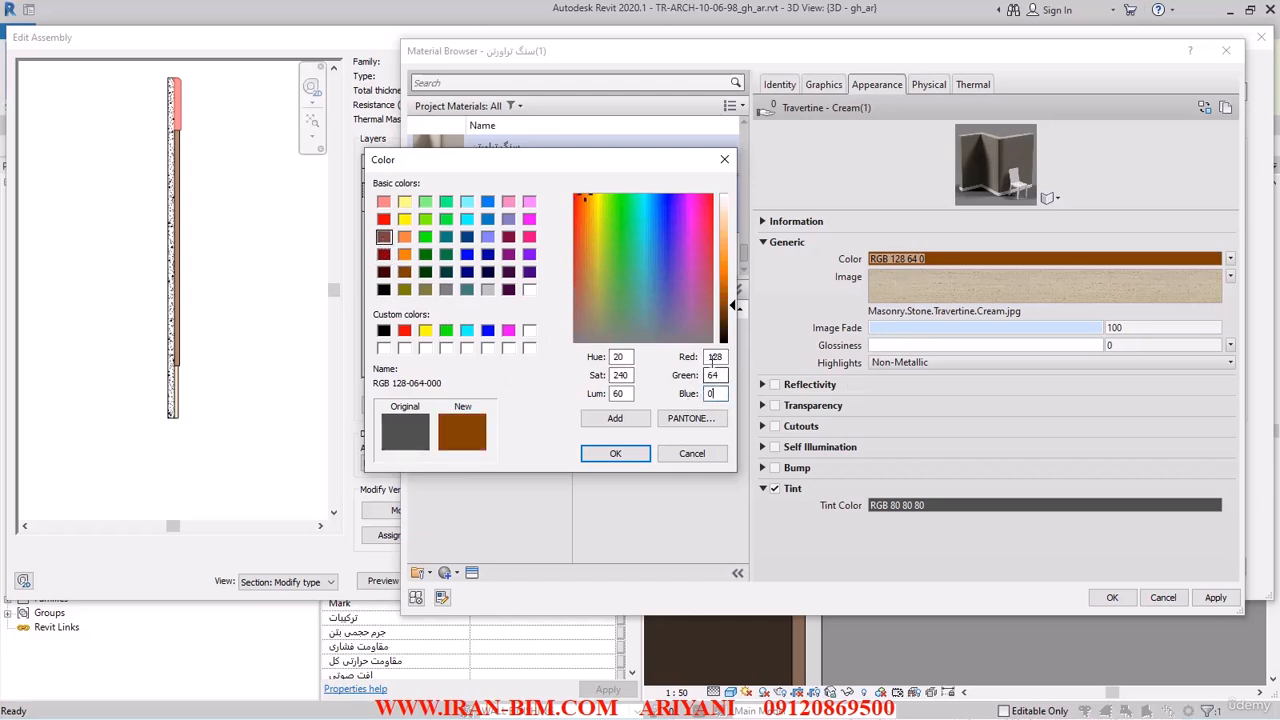
pyautogui.click(612, 455)
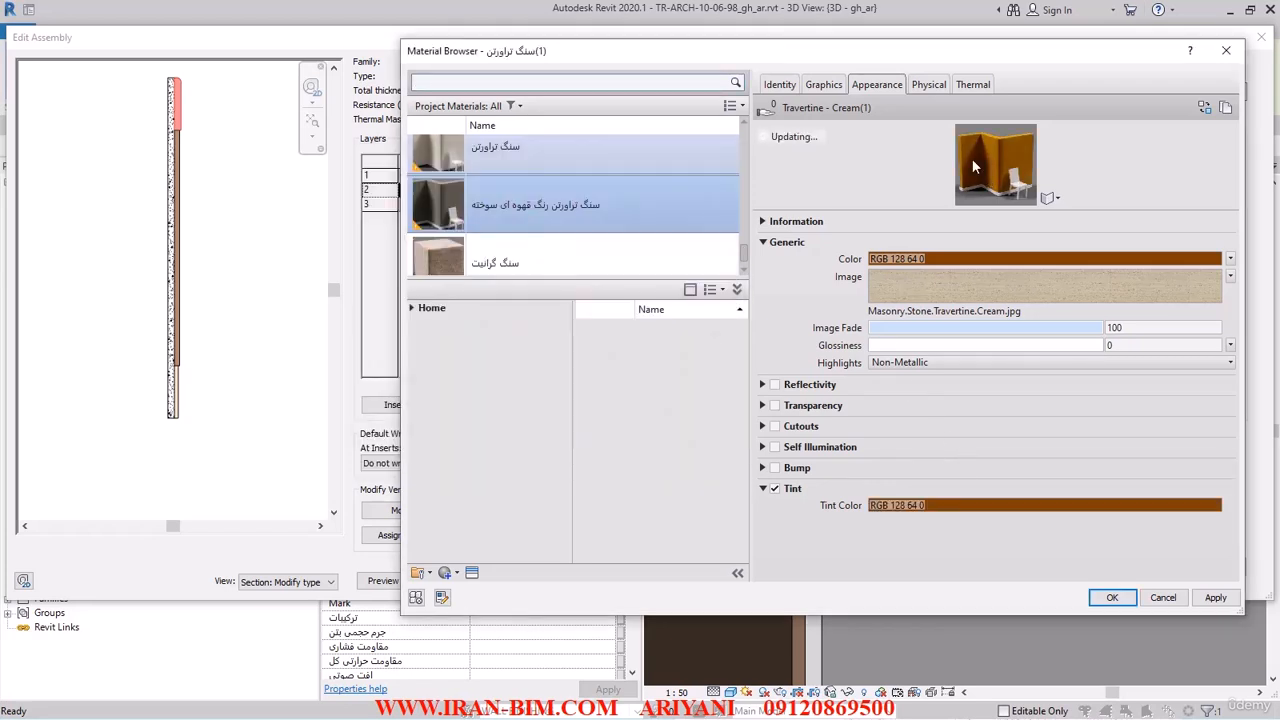
# - Turn off Use Render Appearance for the material's shading, set the shading color to RGB 128-64-0 and apply the changes
pyautogui.click(822, 86)
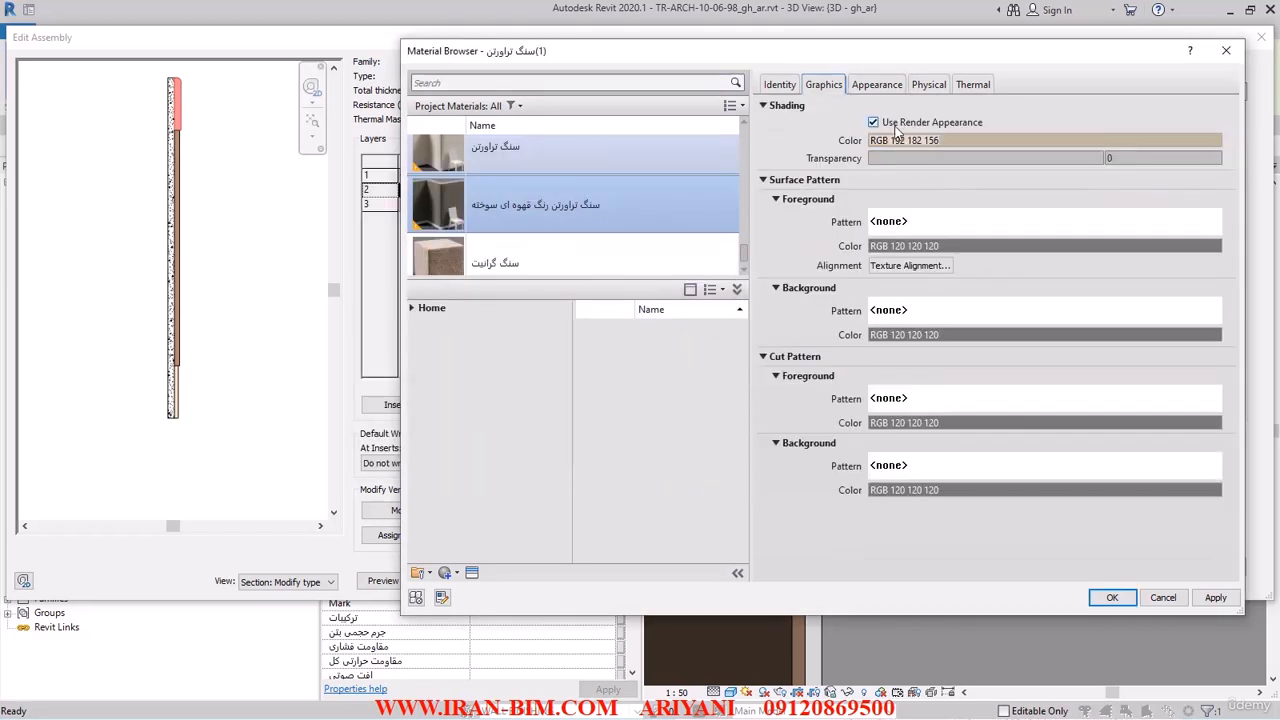
pyautogui.click(894, 124)
pyautogui.click(893, 123)
pyautogui.click(893, 123)
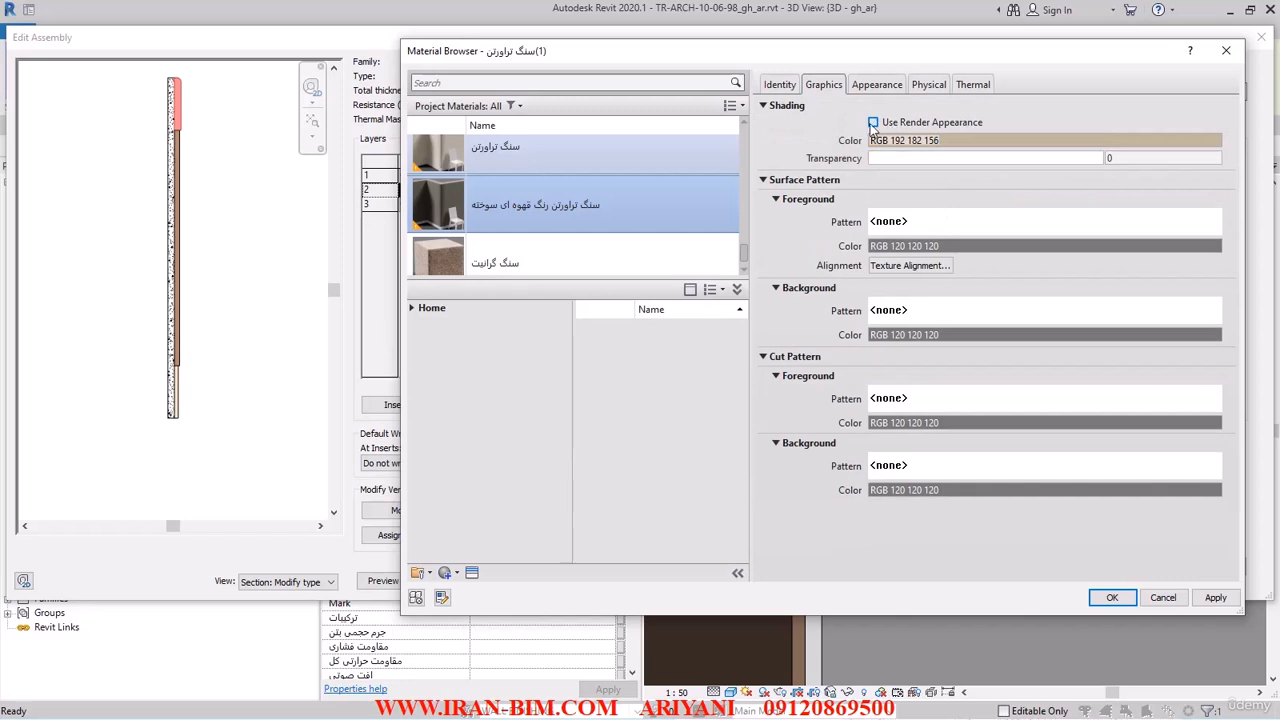
pyautogui.click(893, 123)
pyautogui.click(893, 123)
pyautogui.click(912, 142)
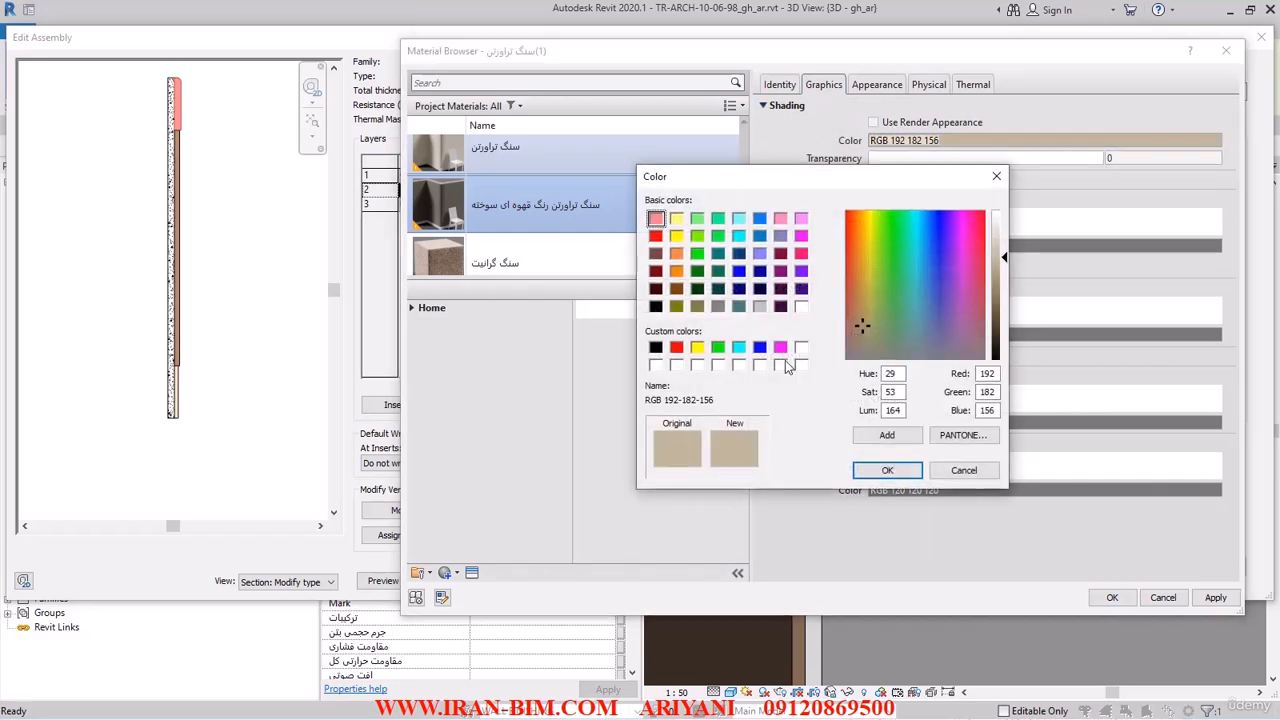
pyautogui.click(678, 289)
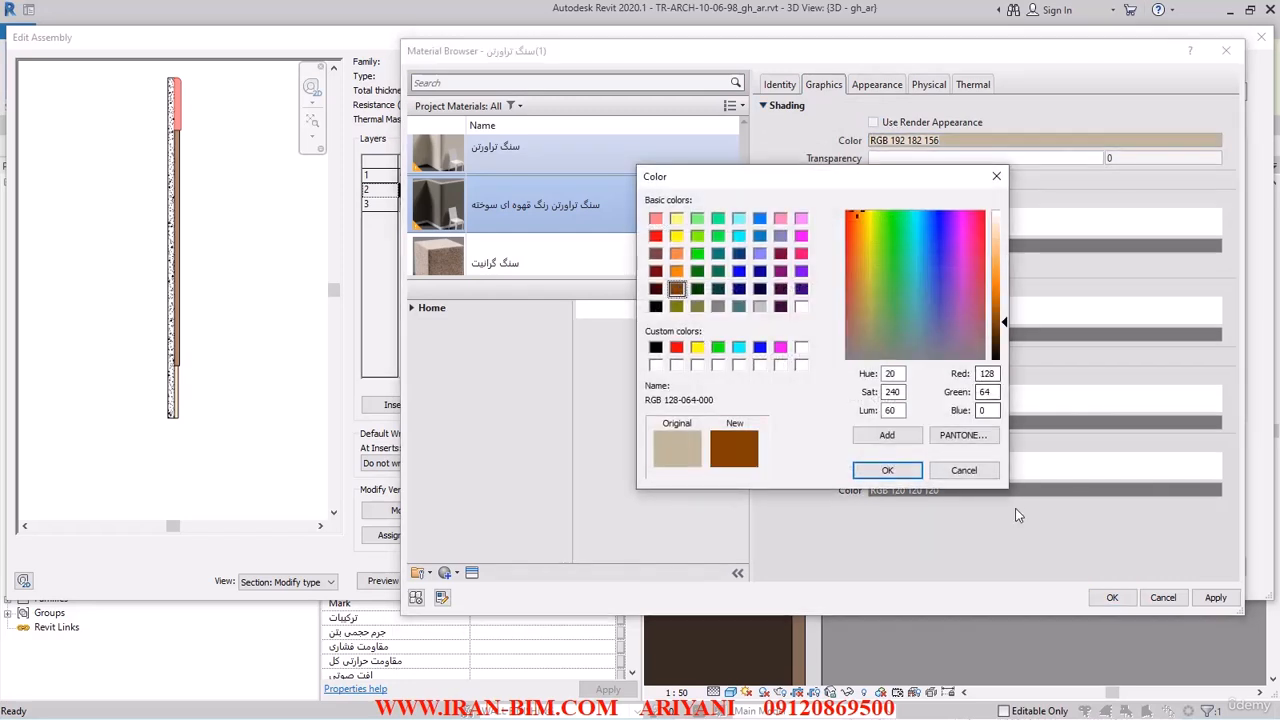
pyautogui.click(888, 471)
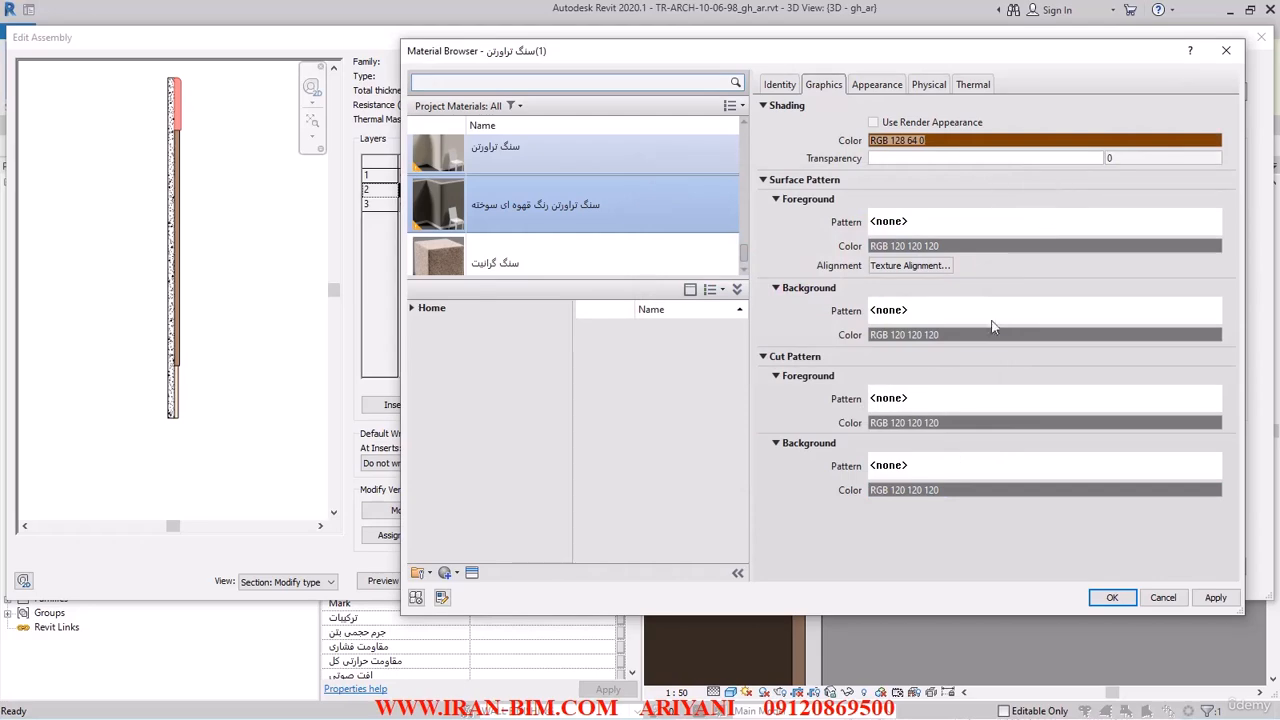
pyautogui.click(1215, 597)
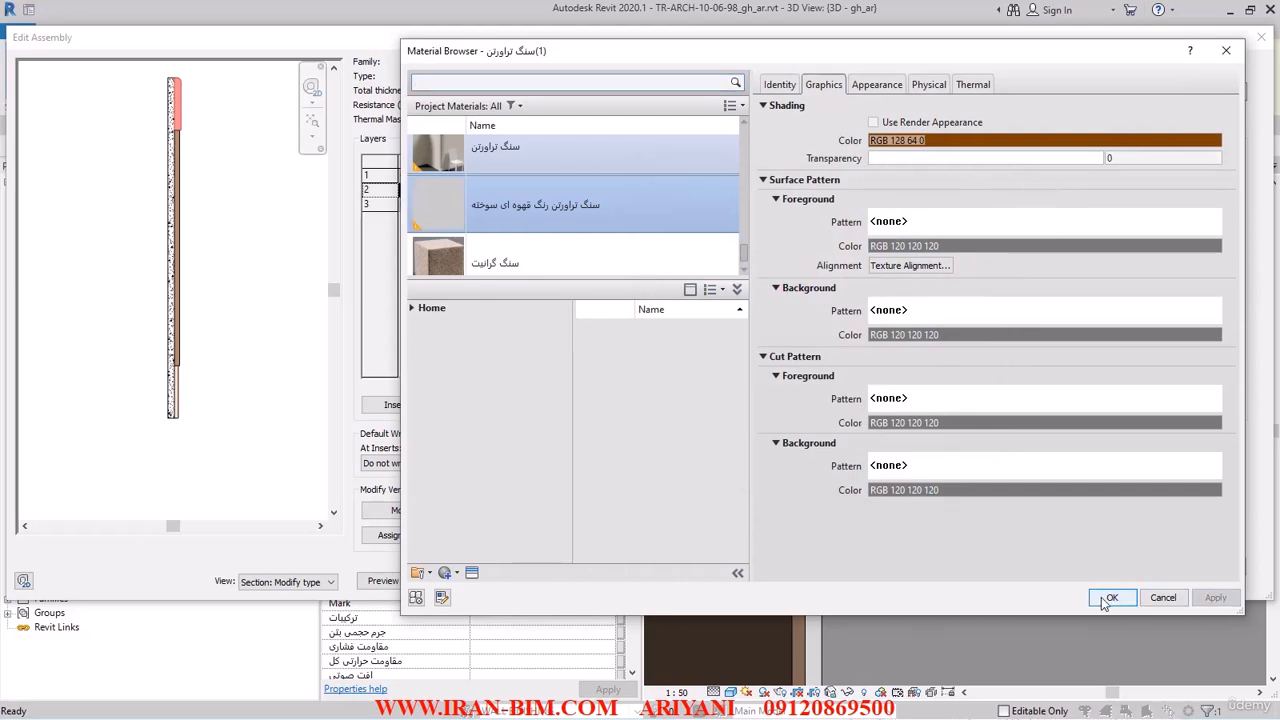
# - Accept the new material on the uppermost sweep, confirm the wall type changes and synchronize the model with central
pyautogui.click(1110, 598)
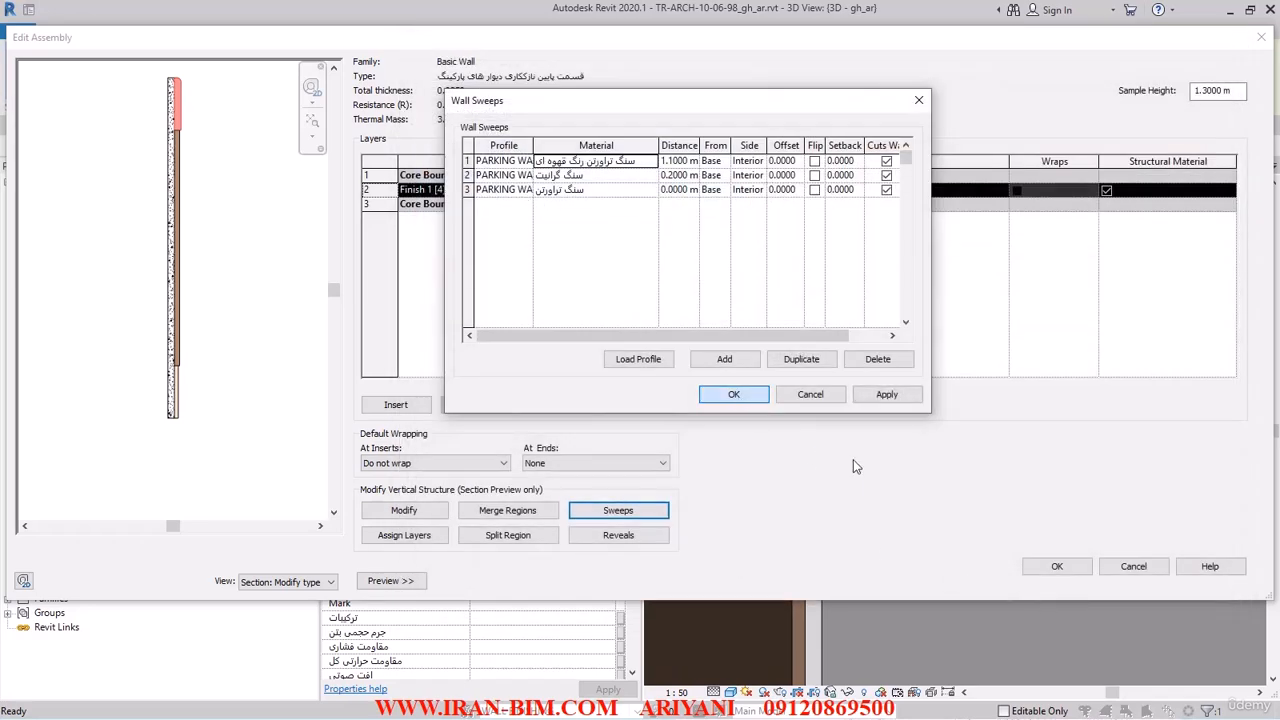
pyautogui.click(737, 393)
pyautogui.click(1057, 566)
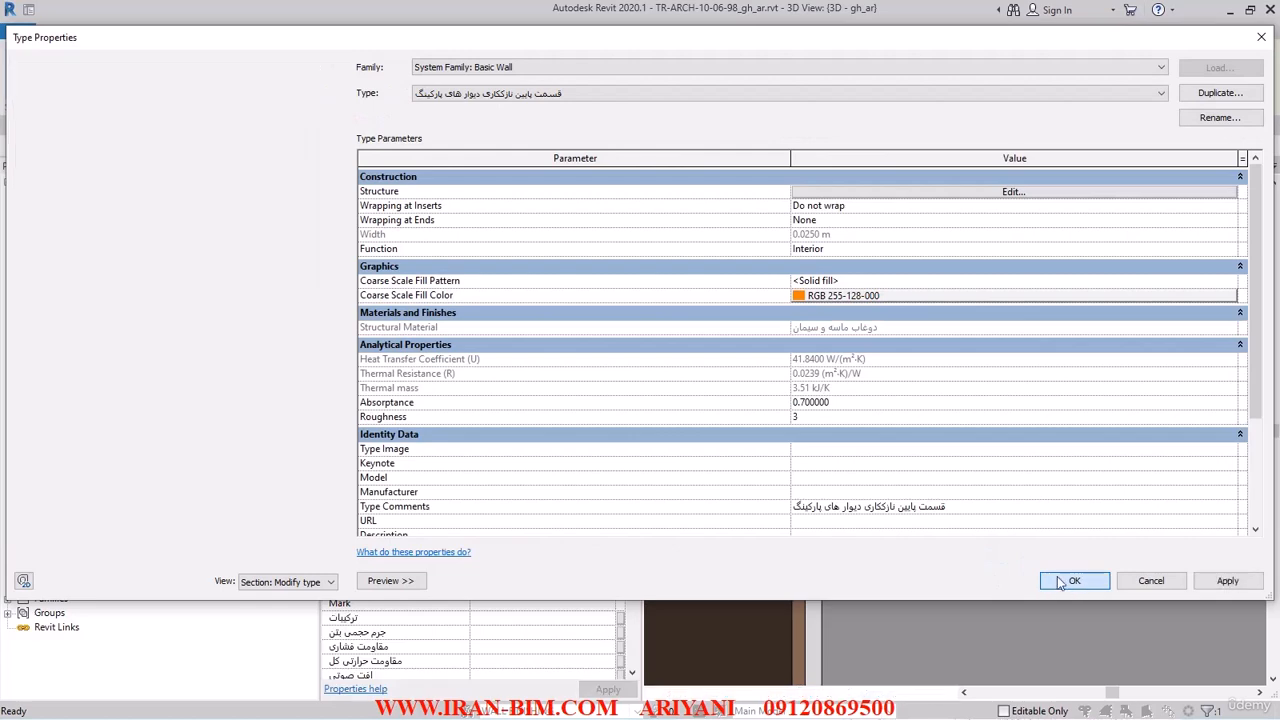
pyautogui.click(1057, 660)
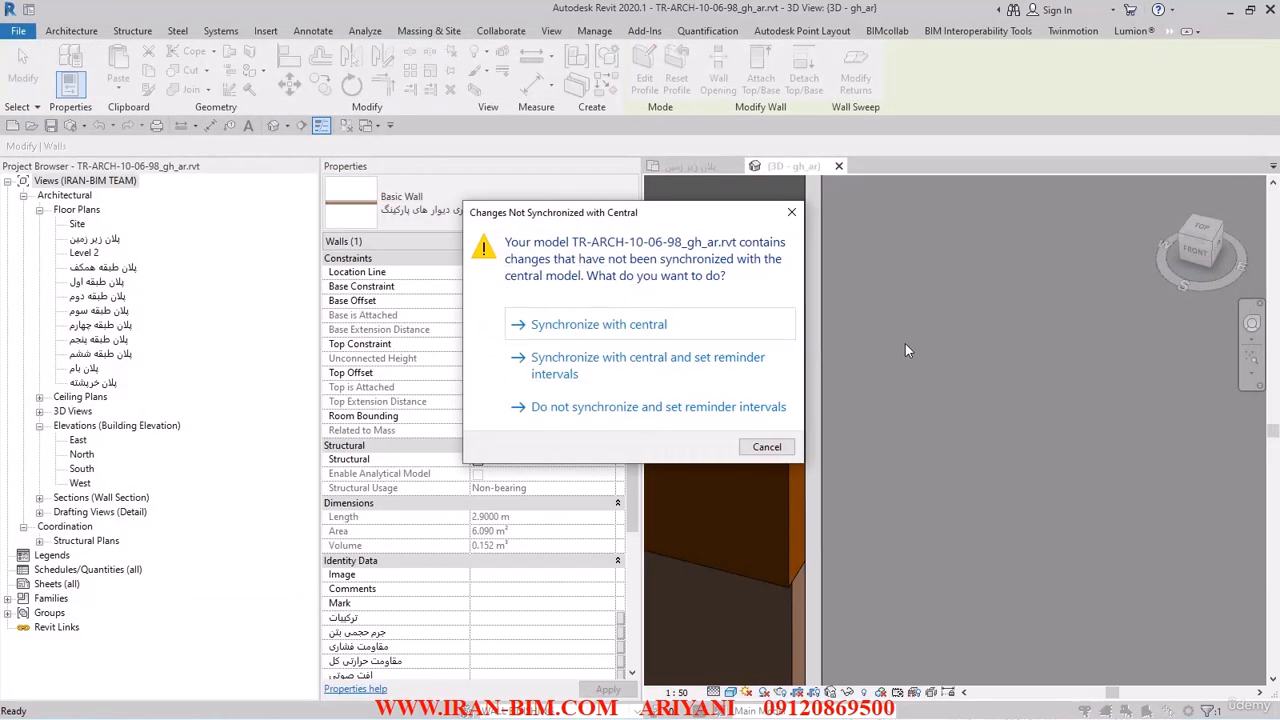
pyautogui.click(570, 324)
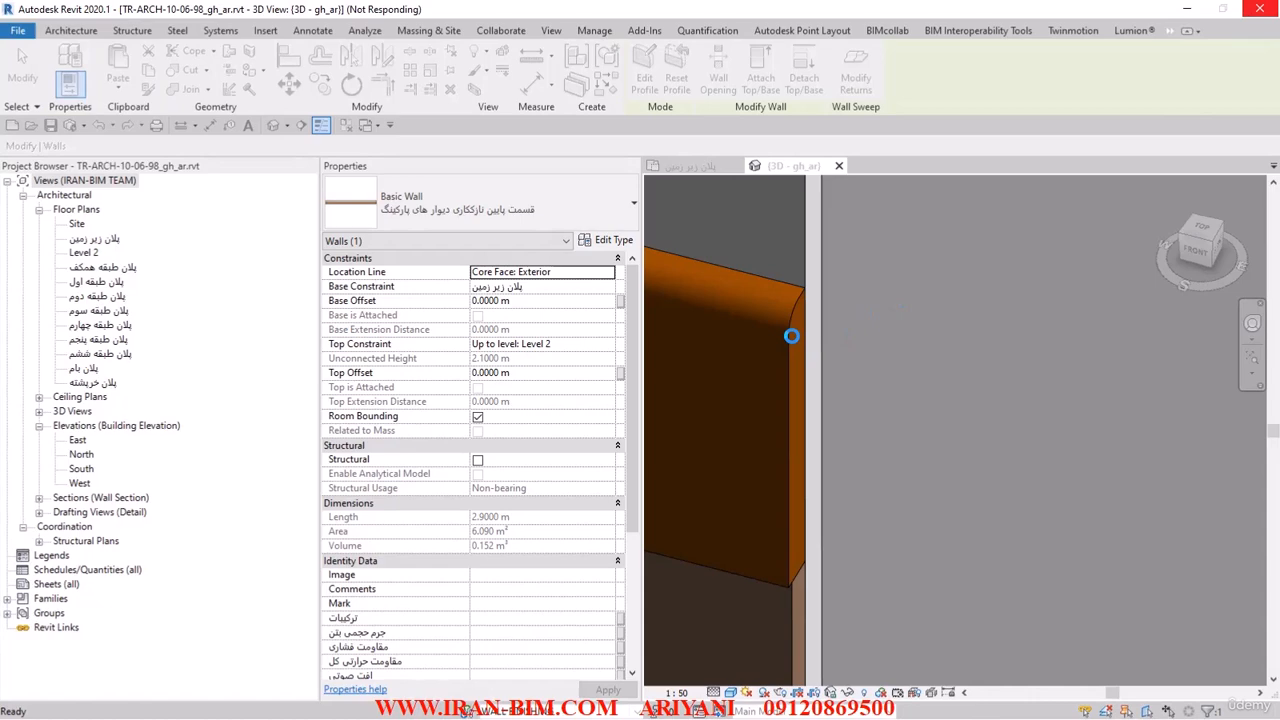
# - Delete the sample finish wall and its sweeps from the 3D view
pyautogui.moveTo(843, 389); pyautogui.dragTo(886, 390, button='middle')
pyautogui.scroll(-3, 886, 390)
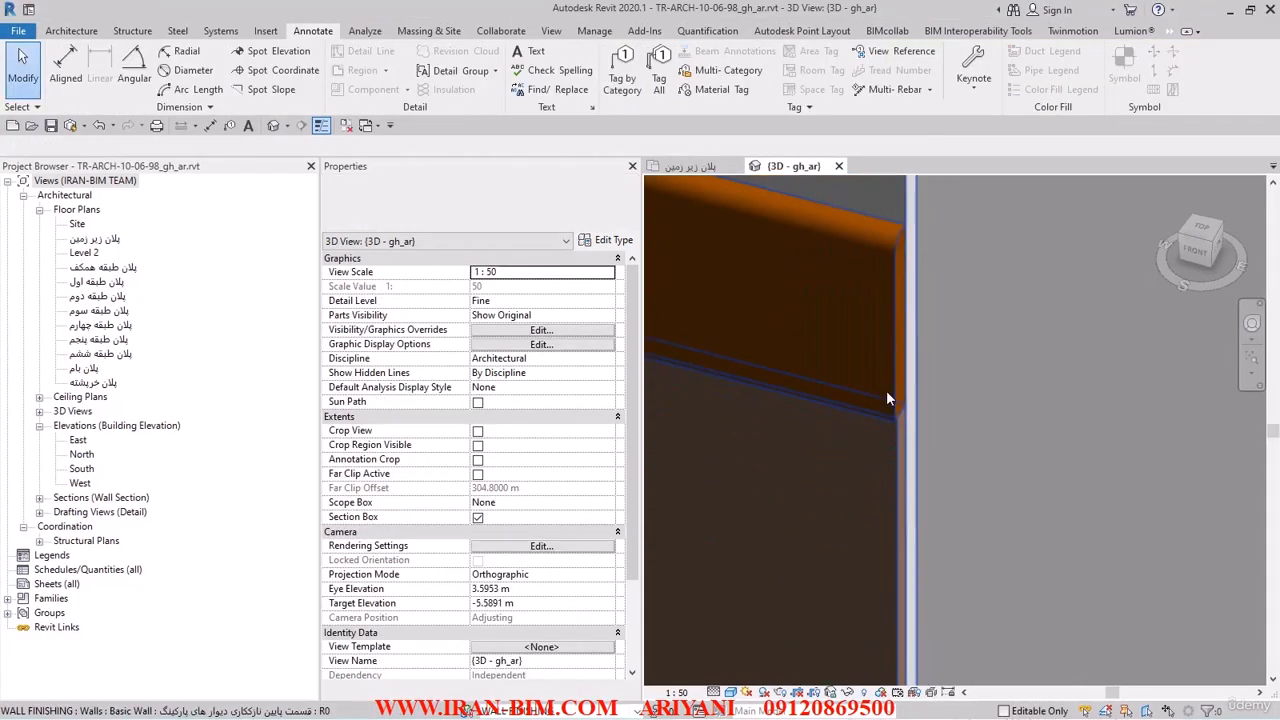
pyautogui.scroll(-4, 878, 340)
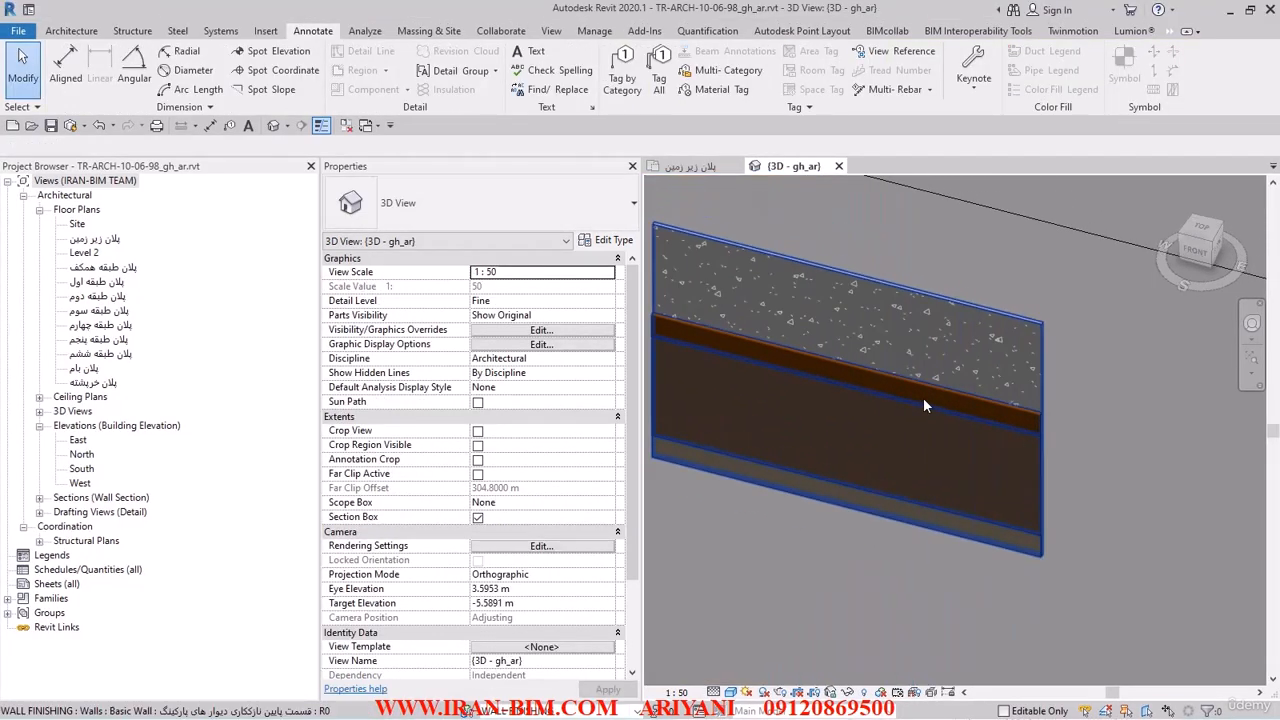
pyautogui.click(923, 400)
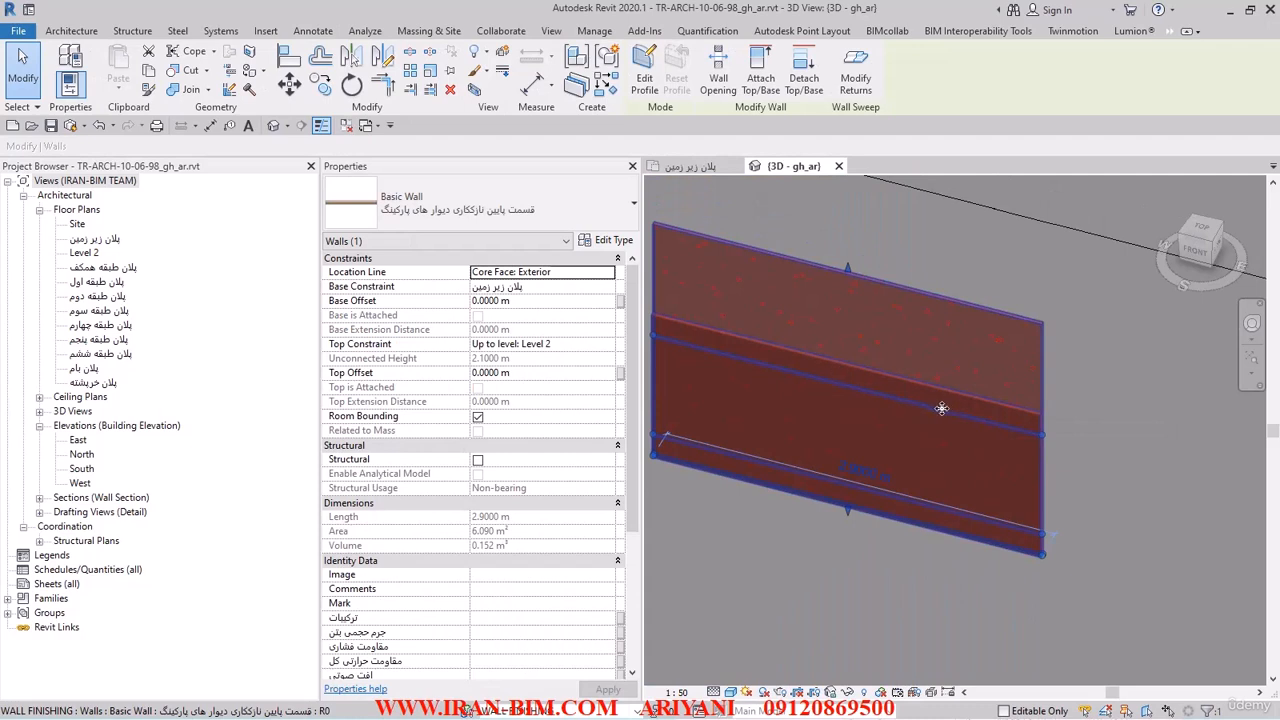
pyautogui.click(451, 90)
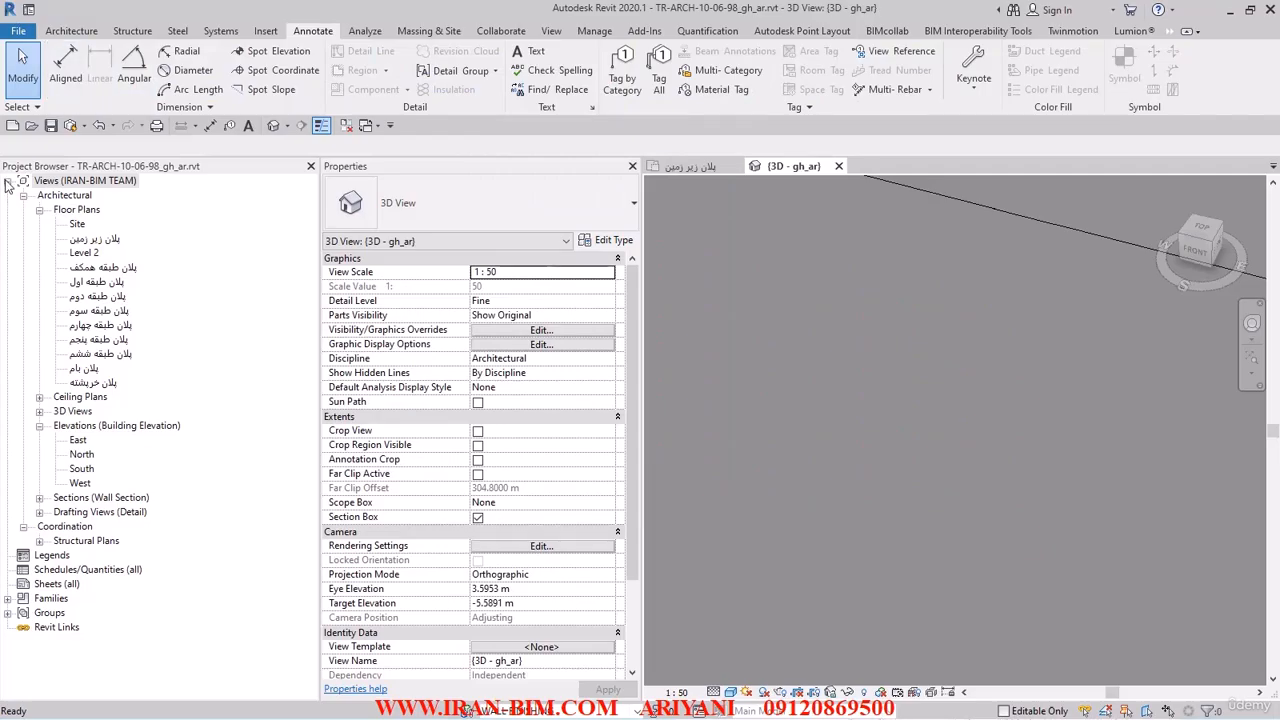